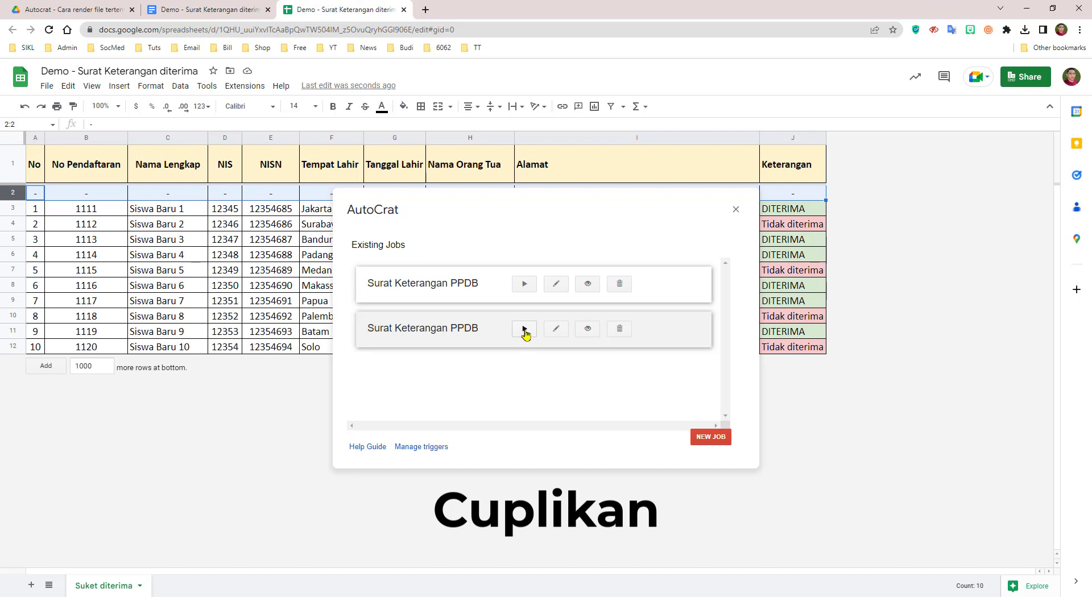
Run the second "Surat Keterangan PPDB" AutoCrat job and view the merge columns beside Keterangan.
left_click(524, 330)
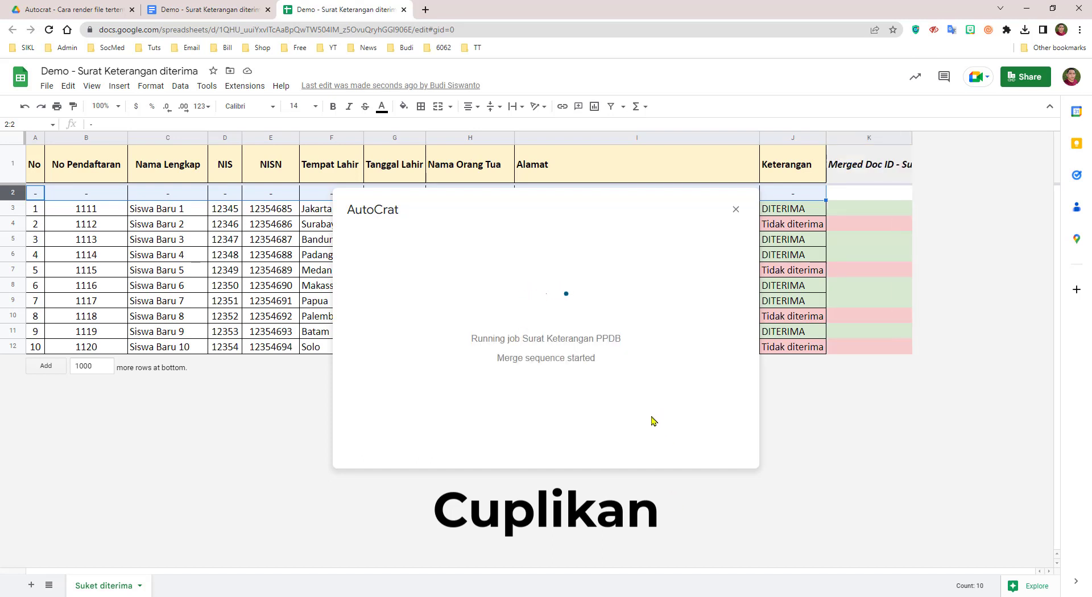
scroll(910, 216, "right", 1)
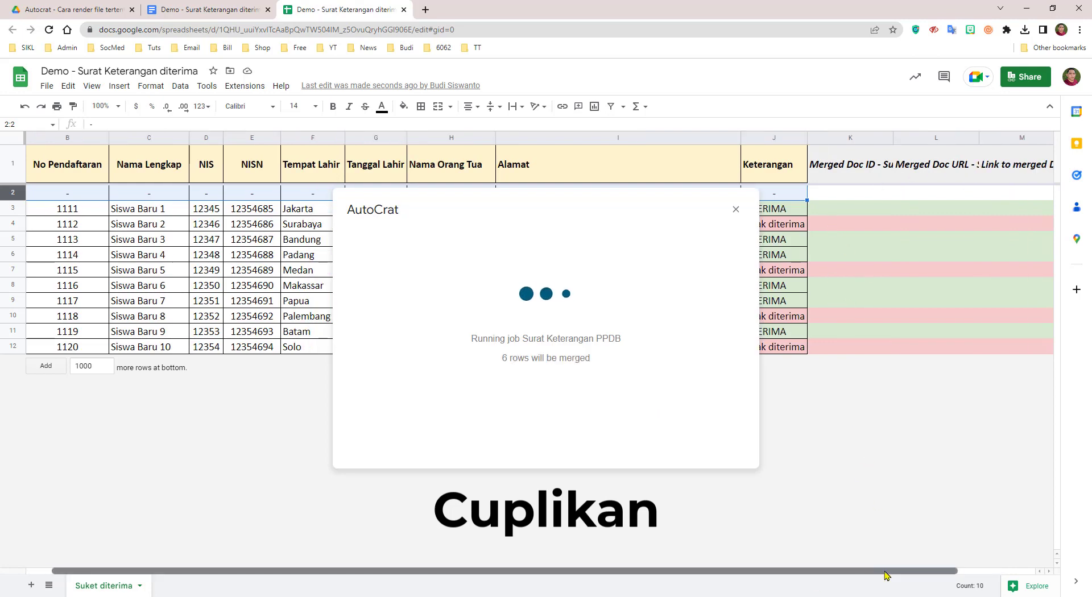
left_click_drag(862, 571, 948, 571)
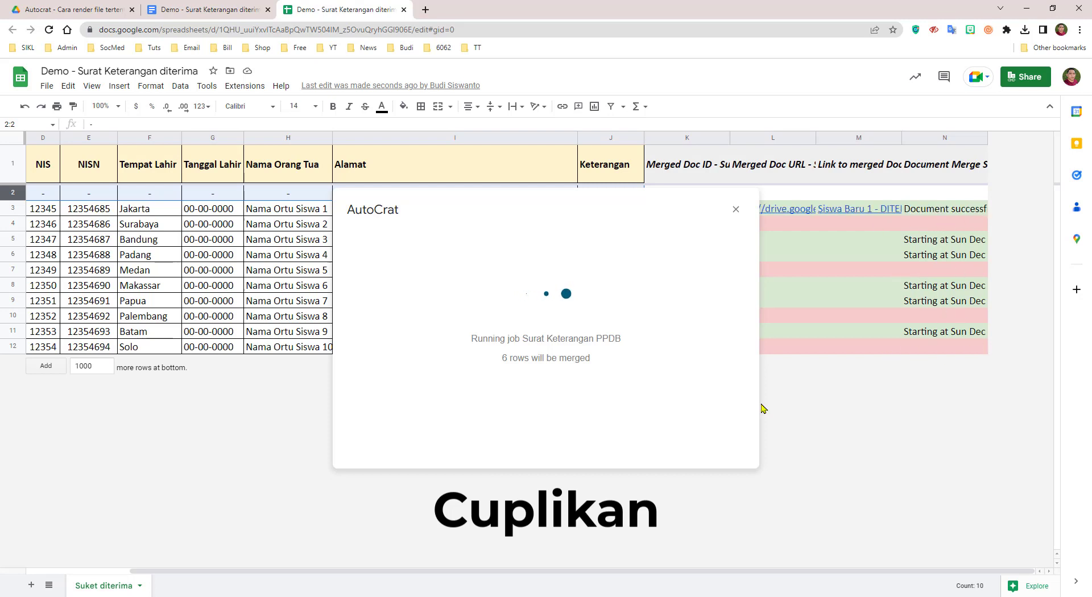
left_click_drag(899, 572, 877, 573)
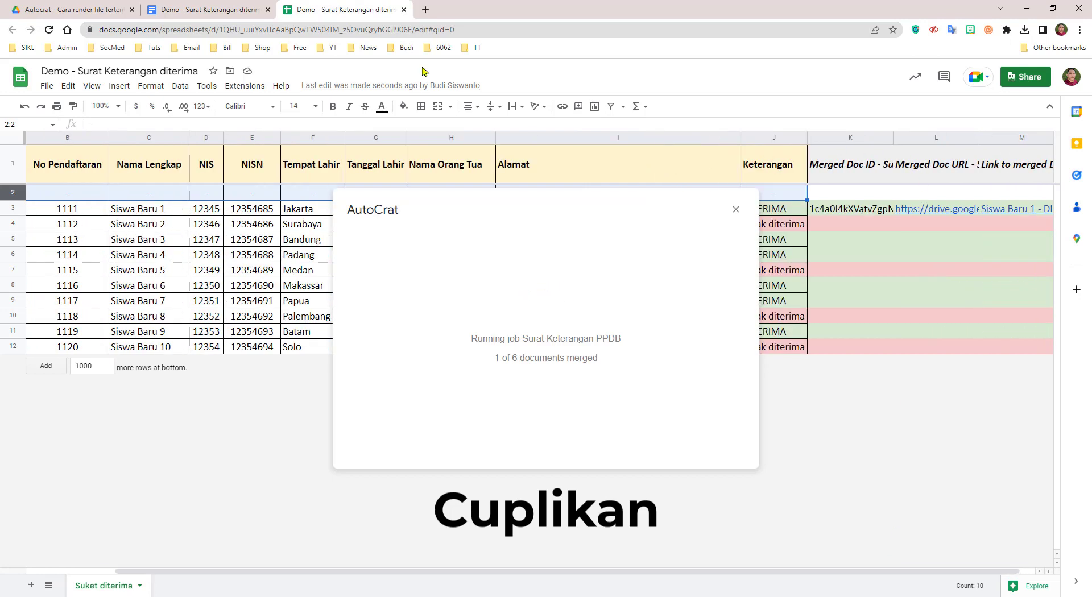
Switch to Google Drive and open the "PDF Surat Keterangan diterima" folder to check the merged files.
left_click(88, 8)
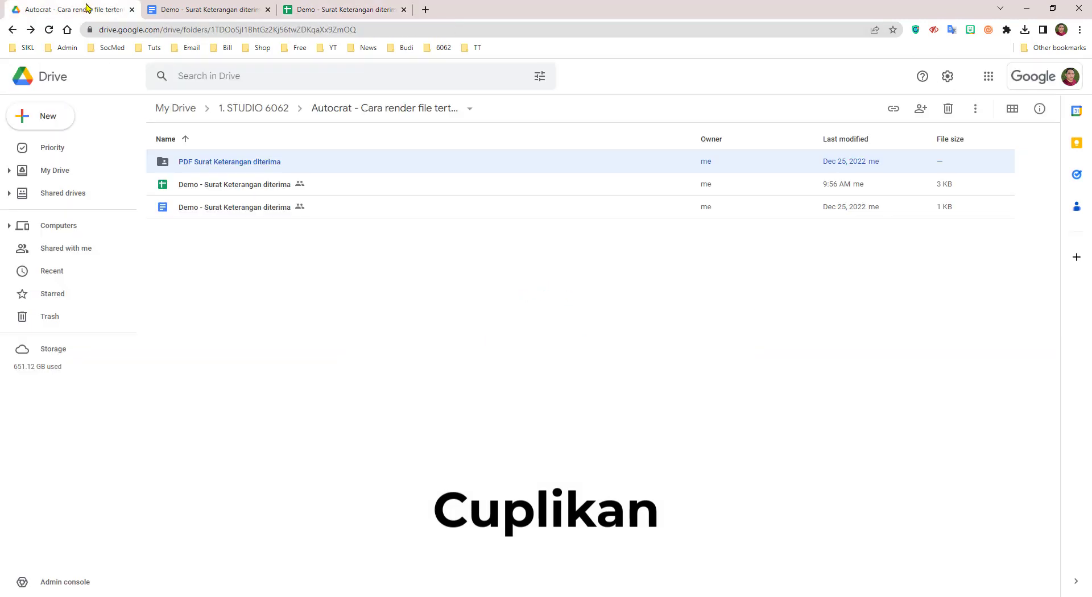
double_click(239, 165)
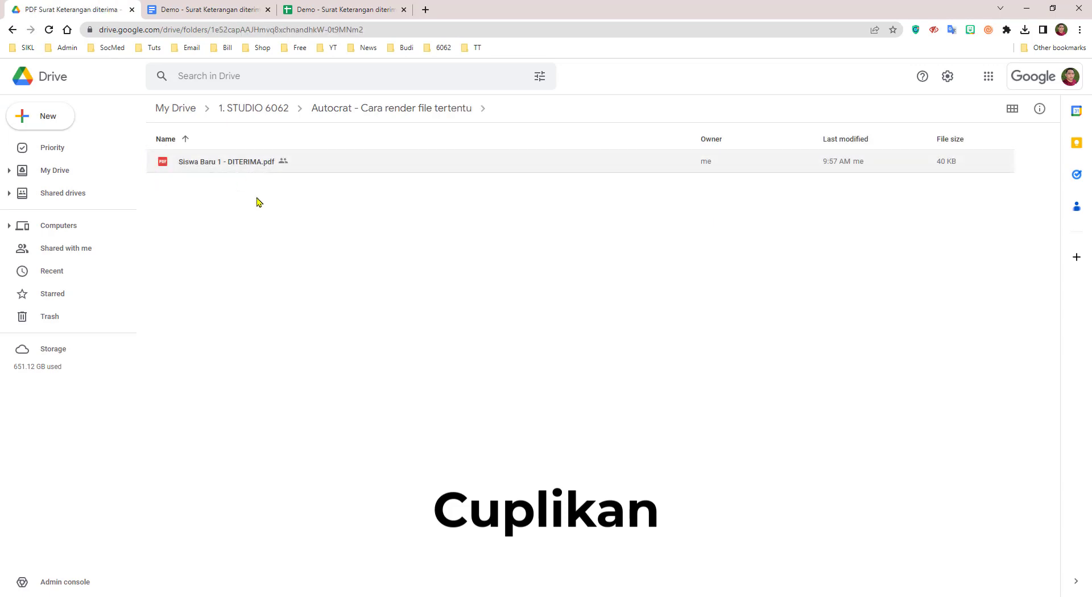
left_click(248, 183)
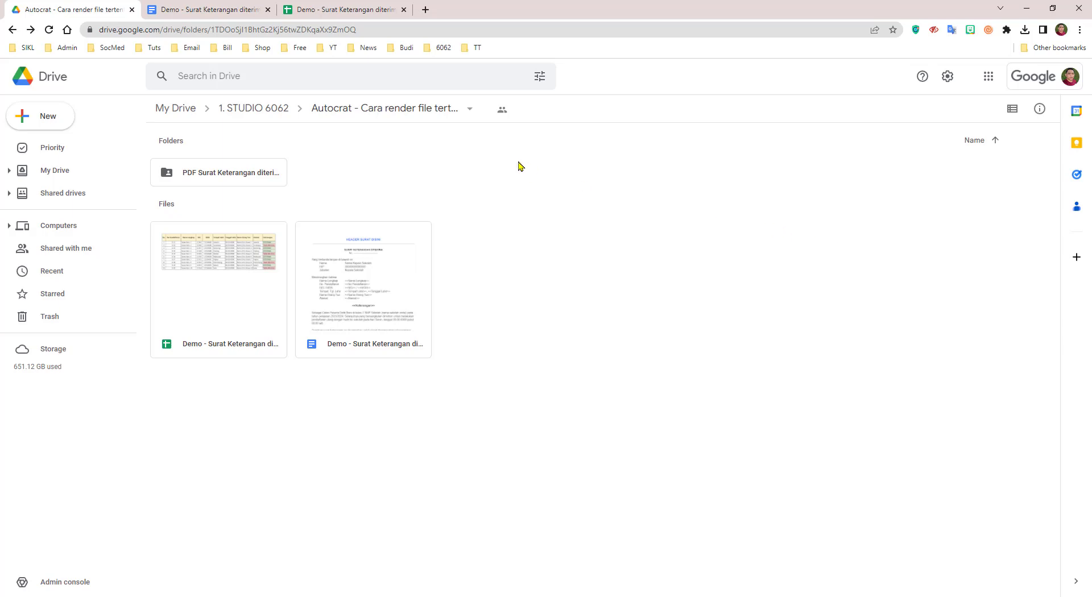
Return to the "Demo - Surat Keterangan diterima" spreadsheet and review the whole student table, range A1:J12.
left_click(346, 10)
key("Up")
key("Up")
key("Up")
key("Up")
key("Up")
key("Up")
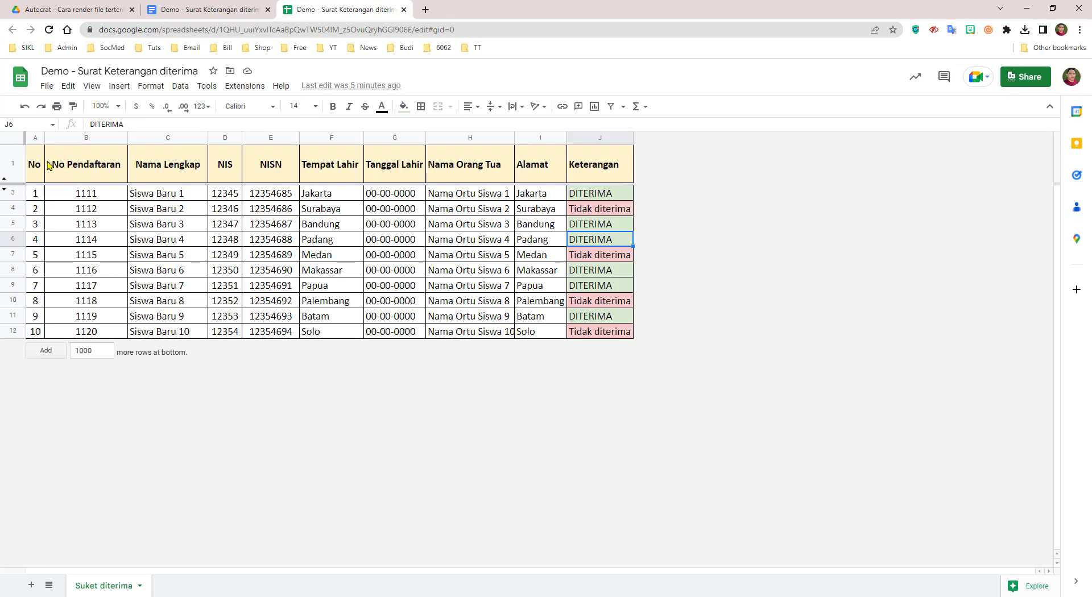
left_click_drag(48, 165, 620, 335)
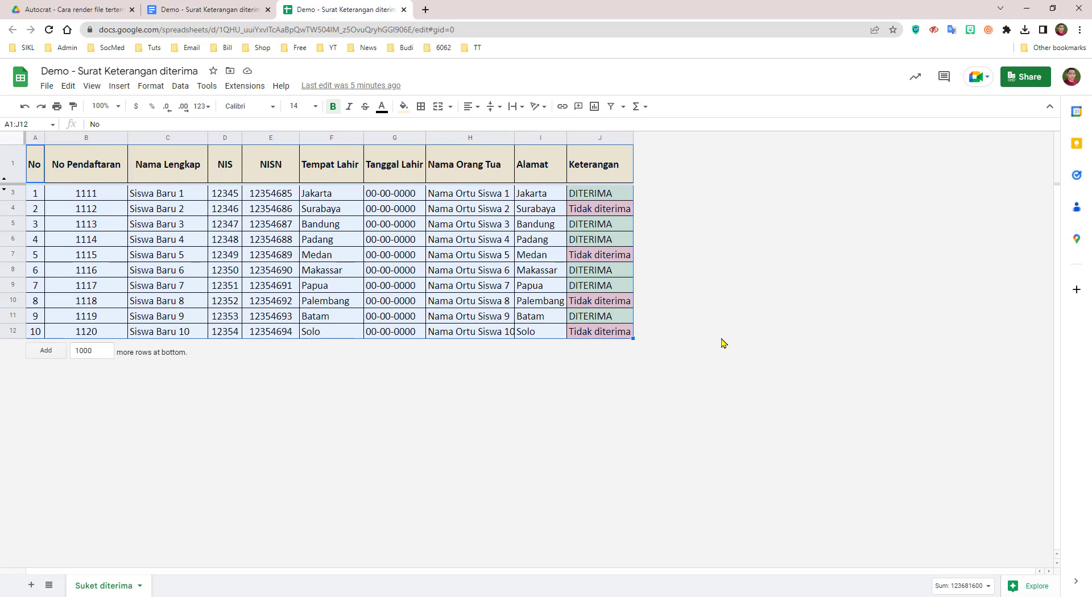
left_click(724, 343)
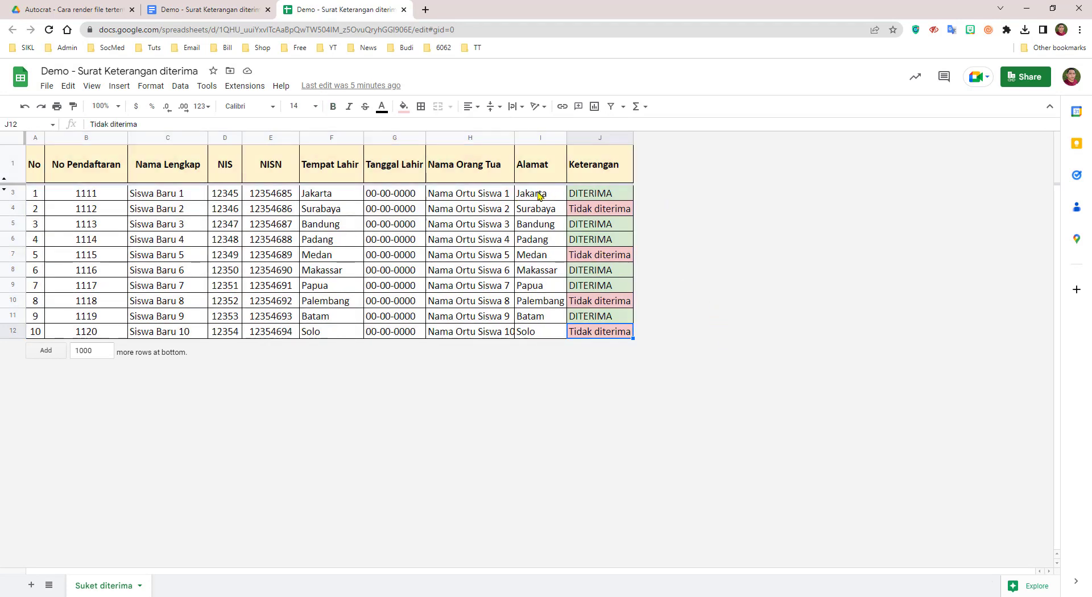
Examine the Keterangan column for the students marked DITERIMA.
left_click_drag(567, 193, 607, 196)
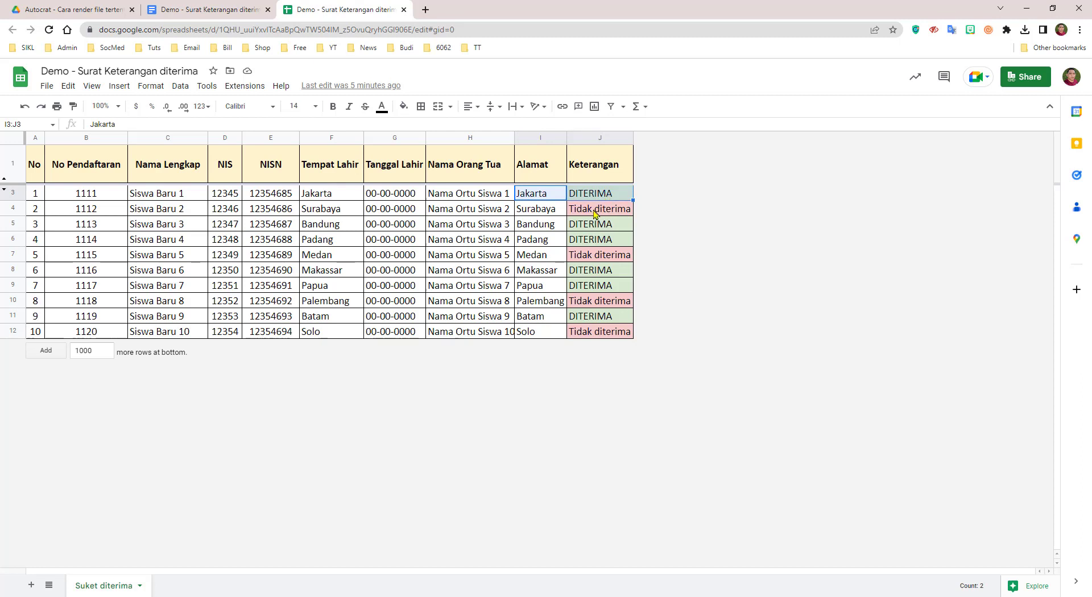
left_click(595, 212)
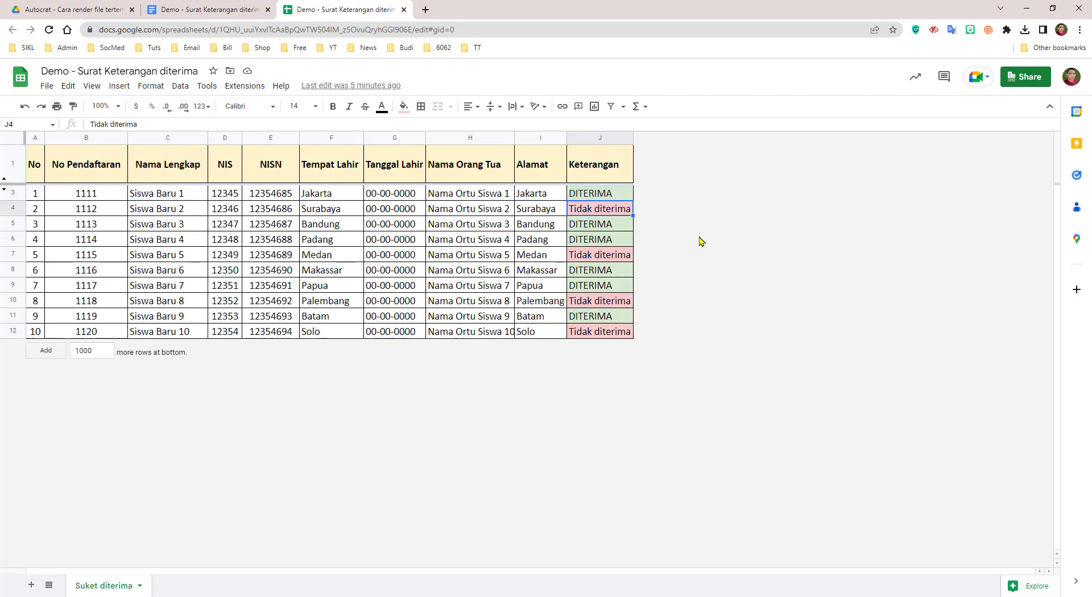
left_click(615, 194)
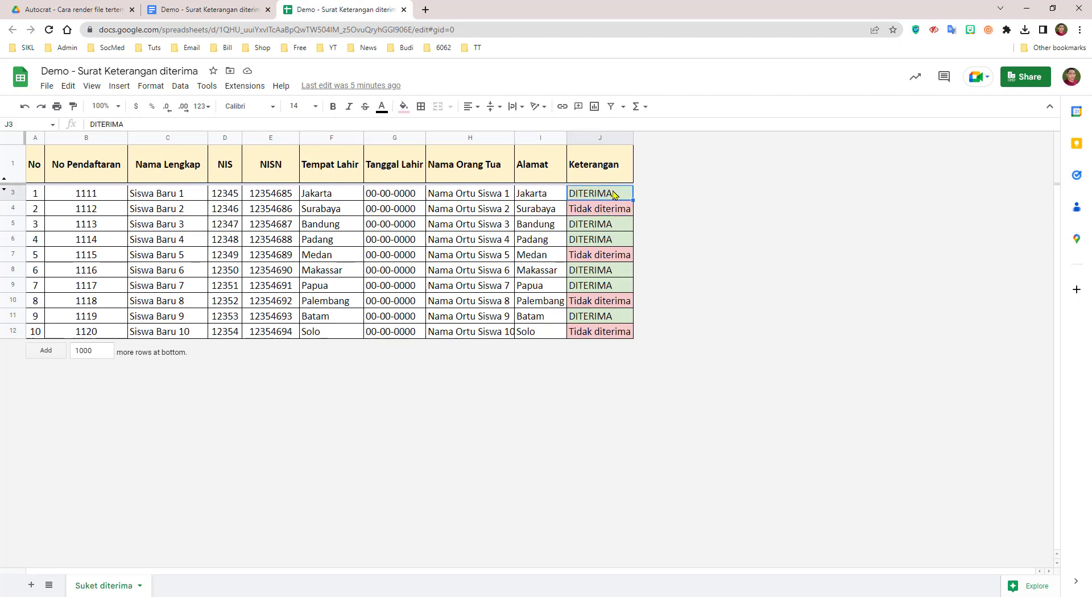
left_click(622, 226)
left_click(623, 242)
left_click(620, 270)
left_click(621, 286)
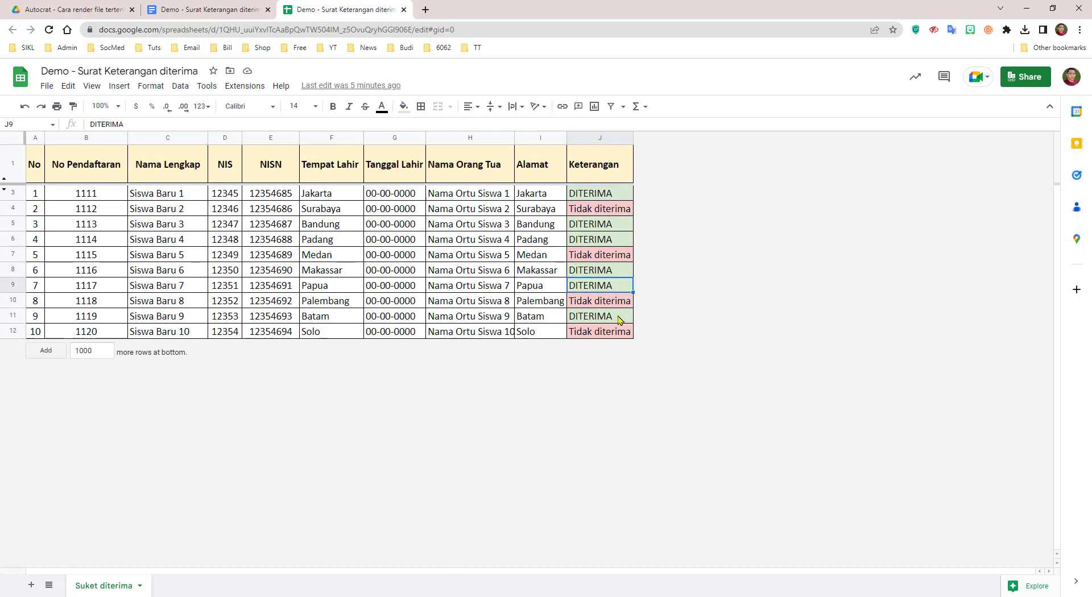
left_click(620, 318)
left_click(609, 288)
left_click(608, 271)
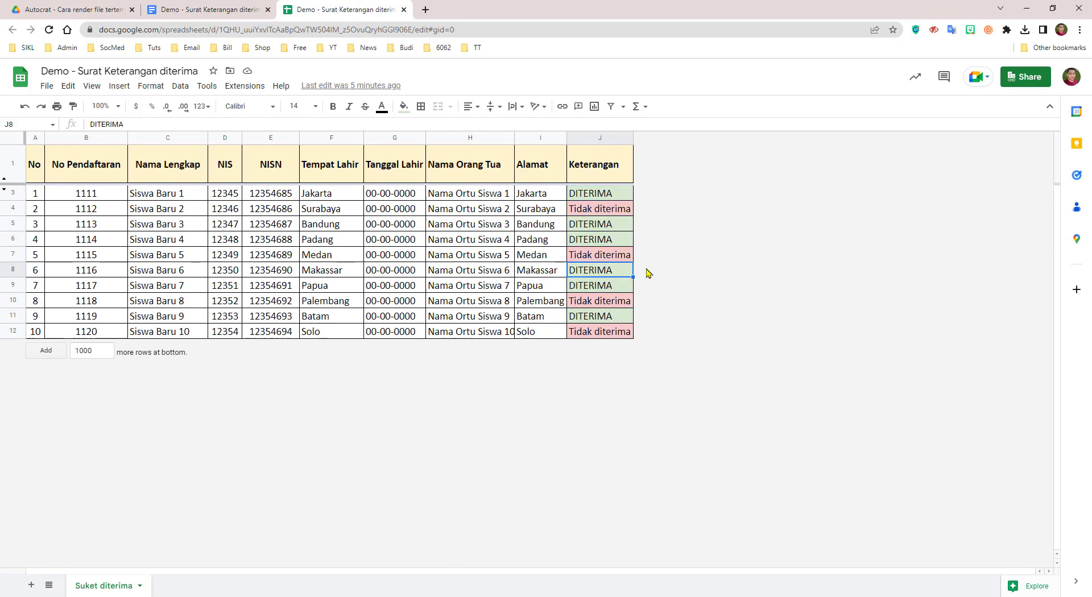
Check the rows marked "Tidak diterima" in the Keterangan column.
left_click(624, 261)
left_click(618, 211)
left_click(622, 262)
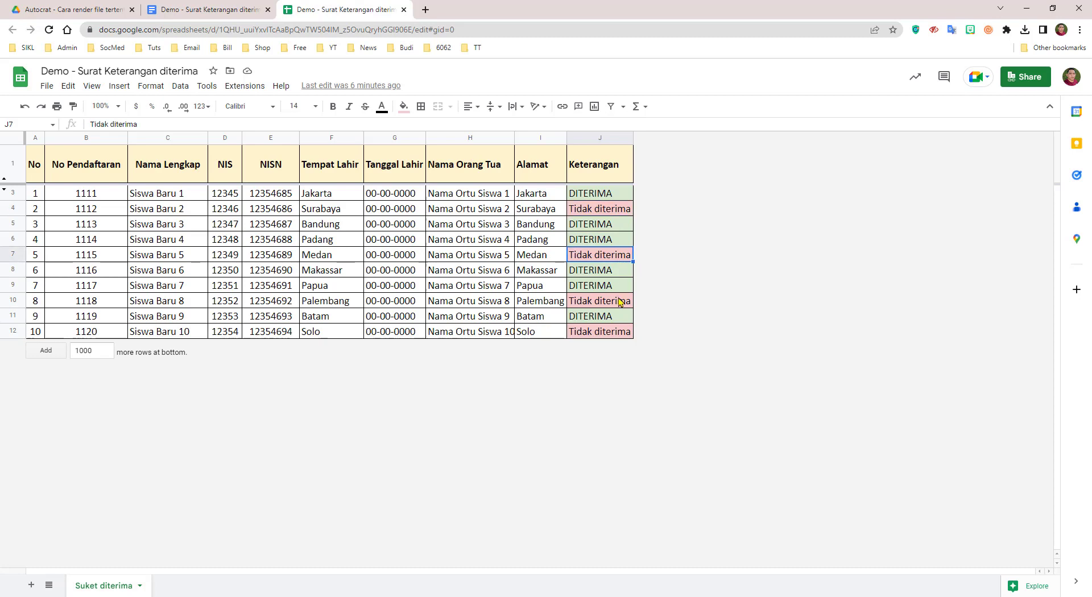
left_click(620, 300)
left_click(620, 330)
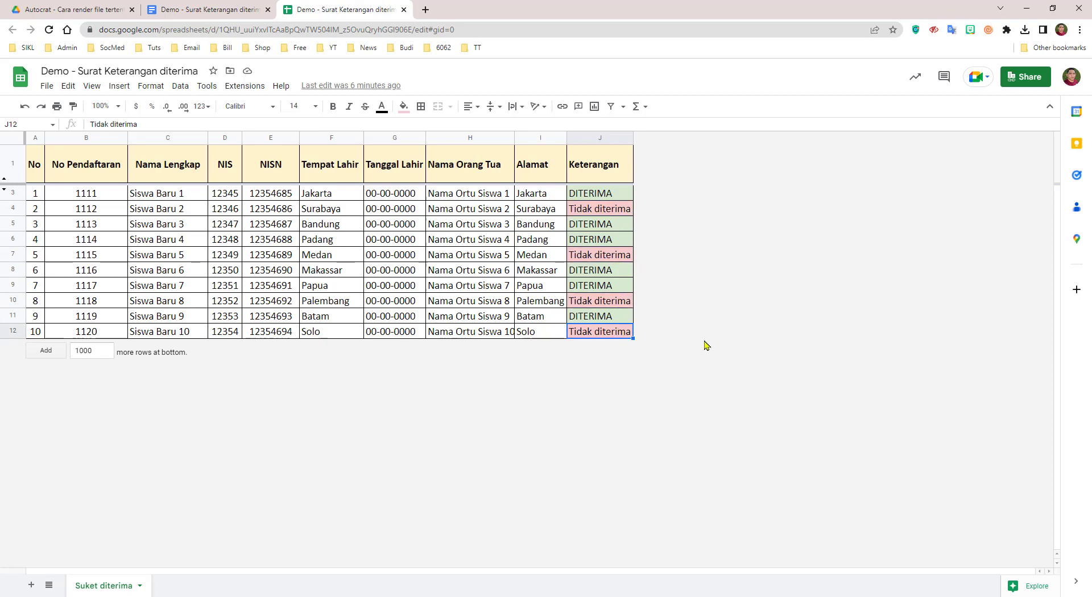
Switch to the "Demo - Surat Keterangan diterima" letter template in Google Docs and read through its full layout.
left_click(61, 9)
left_click(336, 5)
left_click(214, 10)
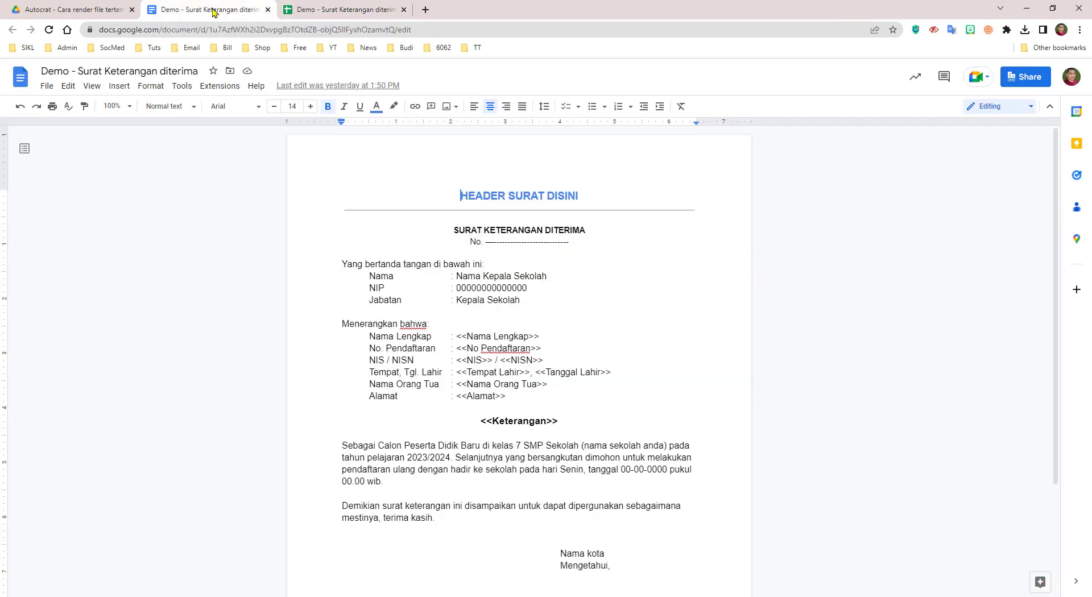
scroll(642, 277, "down", 3)
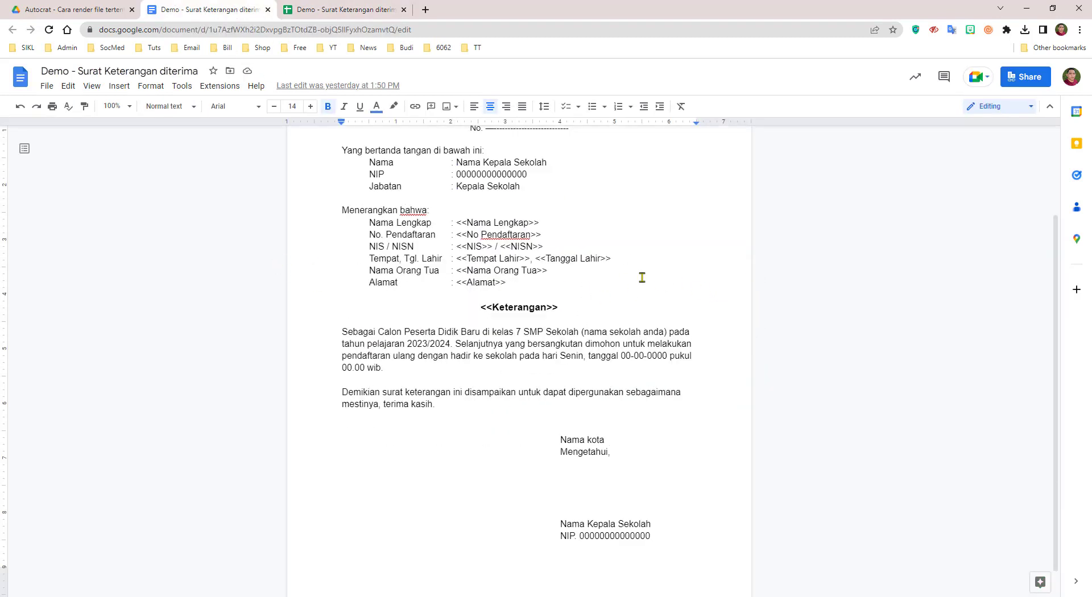
scroll(642, 278, "up", 3)
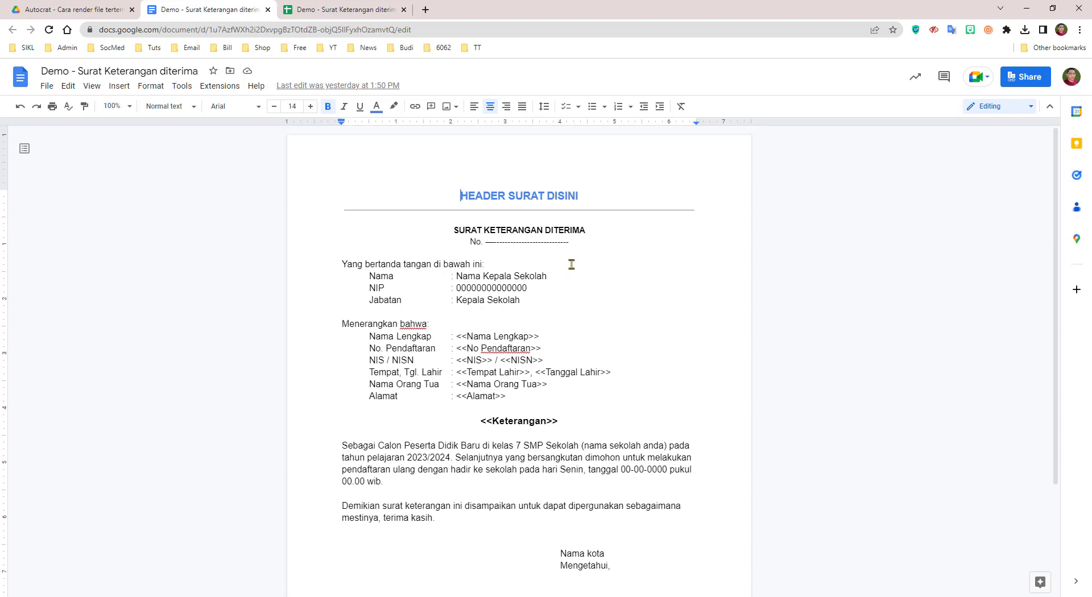
scroll(587, 328, "down", 2)
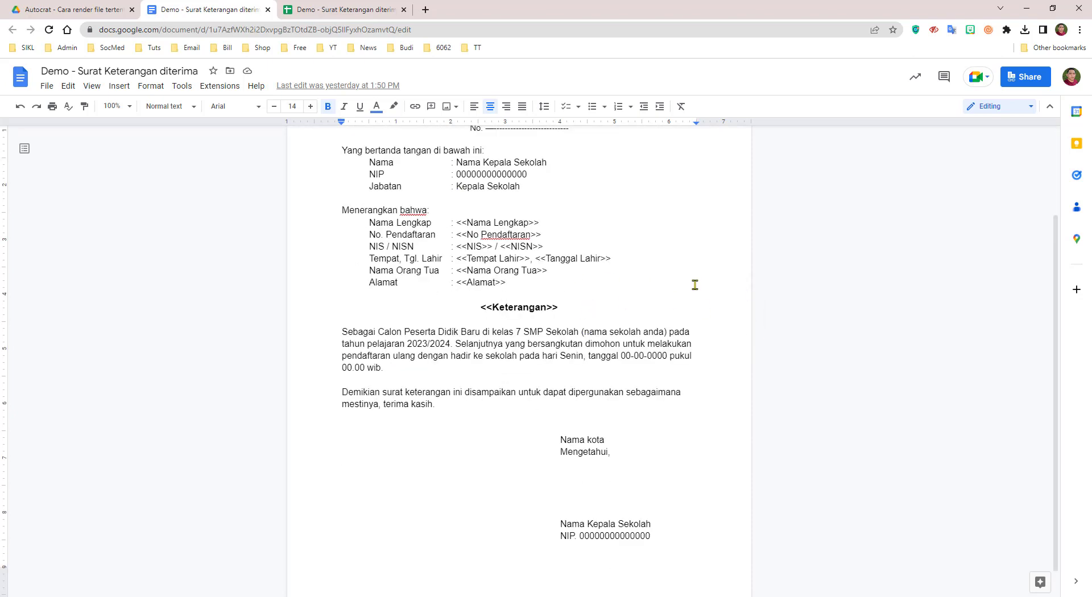
scroll(645, 280, "up", 3)
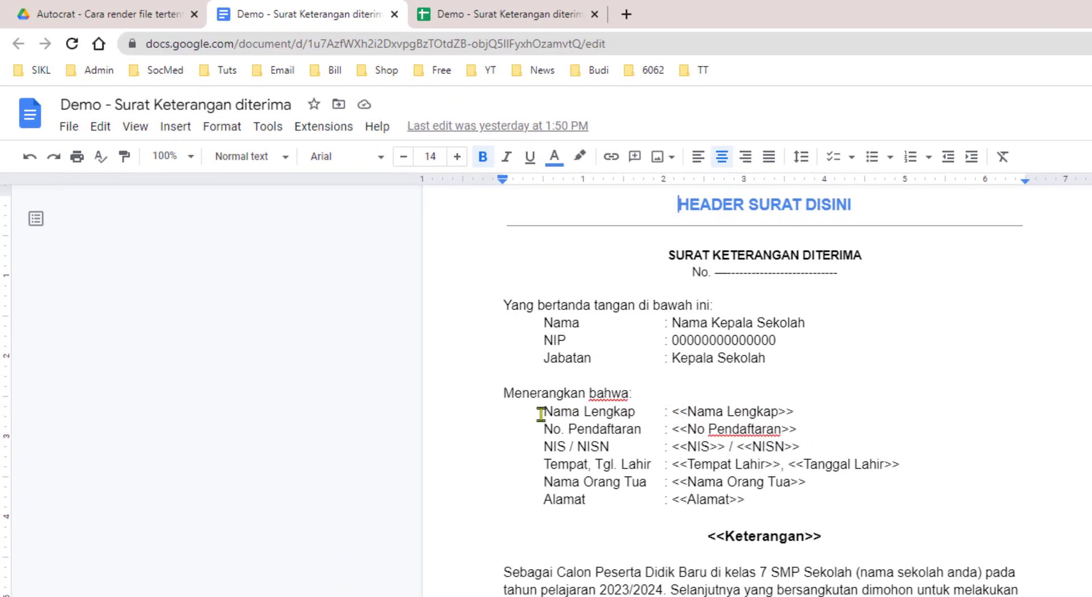
Compare the sheet's "No Pendaftaran" header in B1 with the <<No Pendaftaran>> tag in the letter template.
left_click(511, 14)
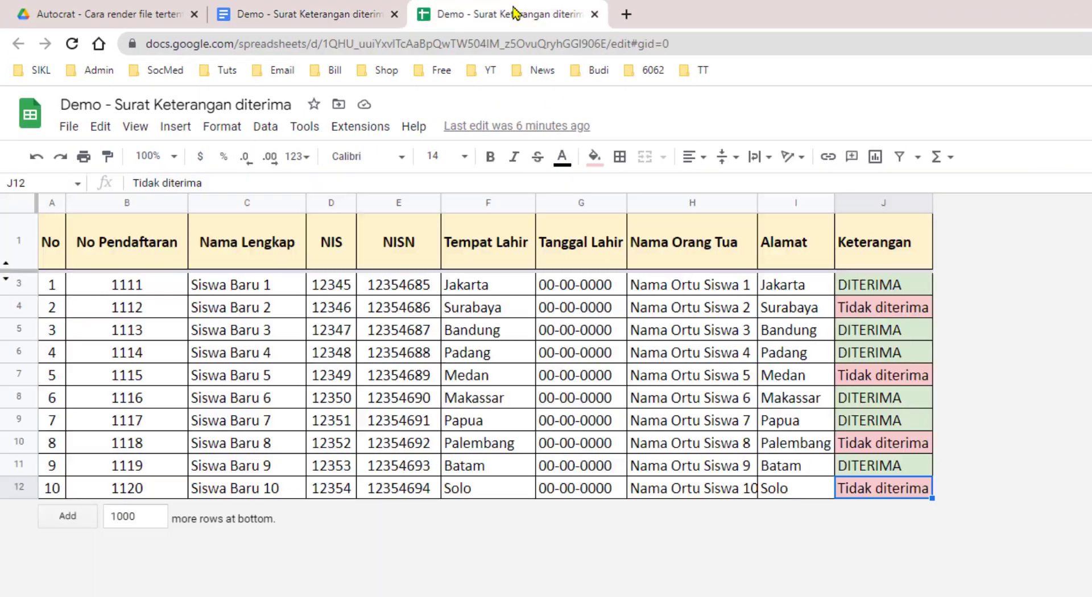
left_click(106, 253)
left_click(371, 8)
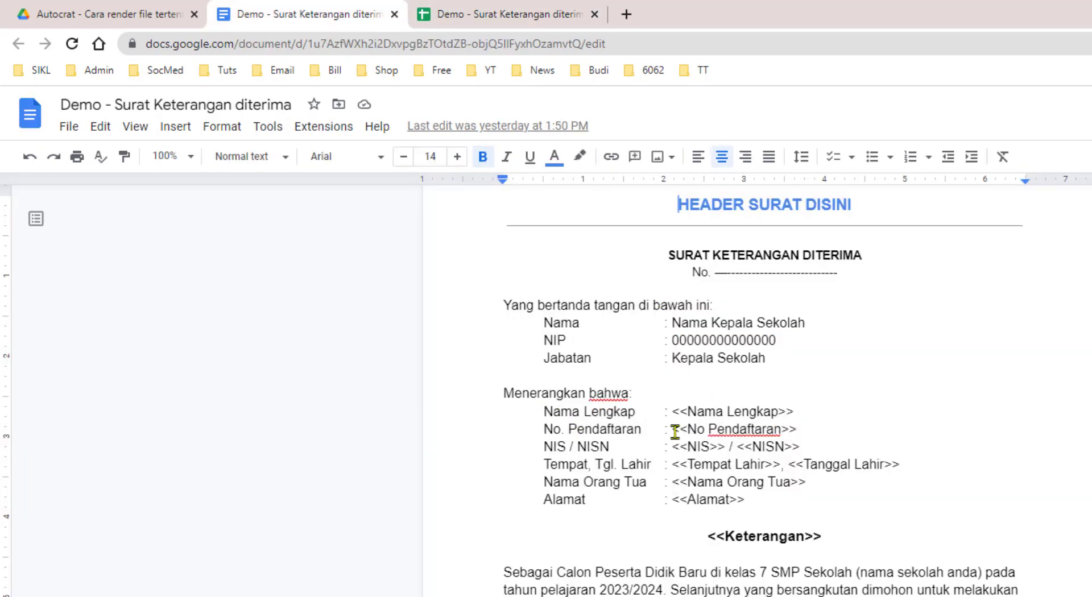
left_click_drag(672, 431, 777, 430)
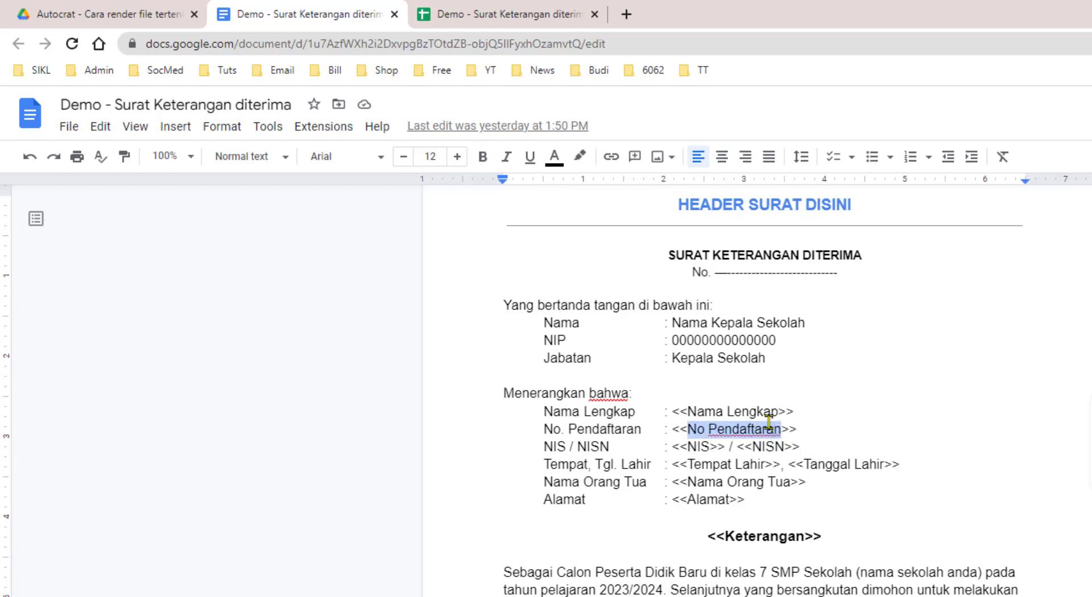
left_click(526, 20)
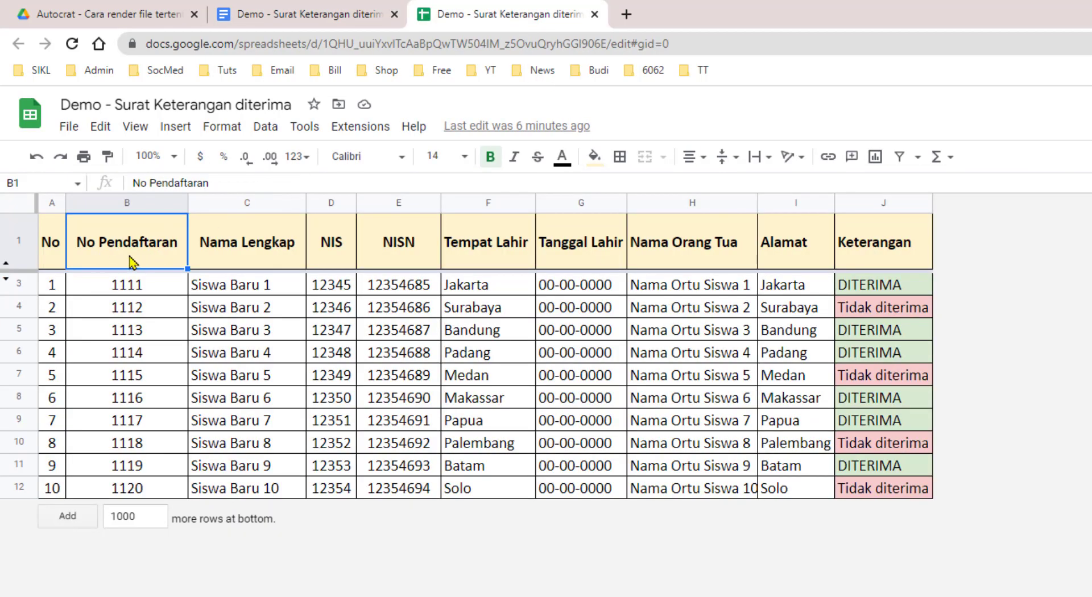
left_click(335, 11)
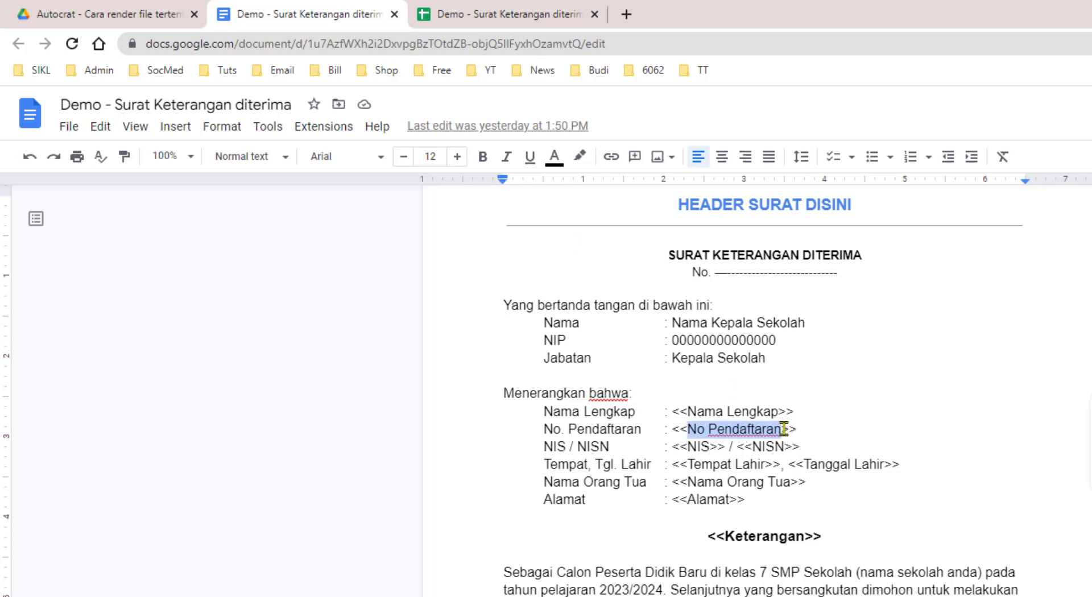
left_click_drag(783, 429, 803, 431)
left_click(844, 442)
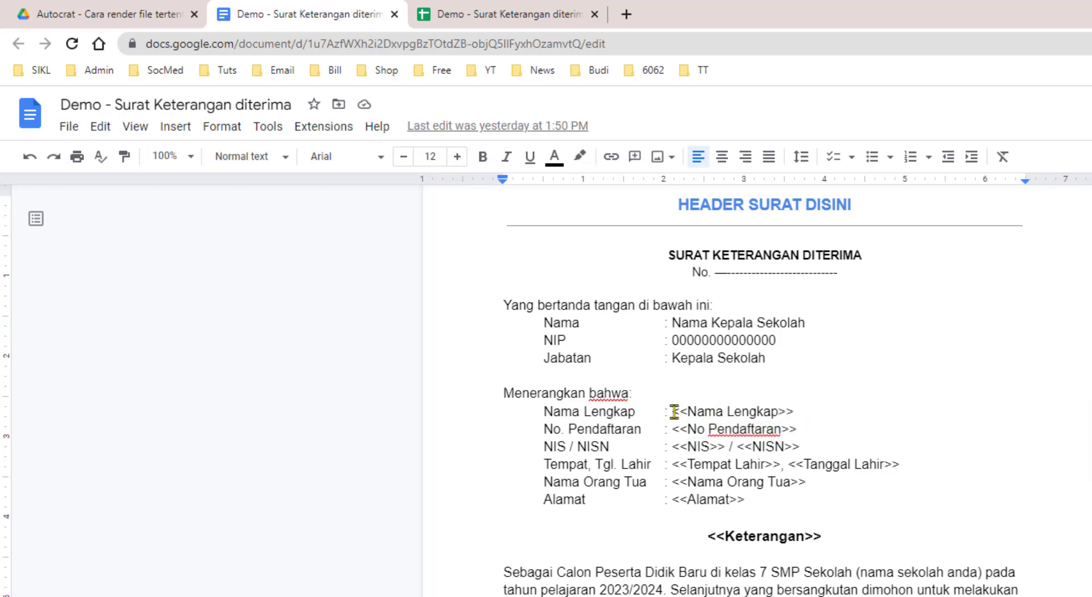
Compare the <<Nama Lengkap>> tag in the letter template with the sheet's "Nama Lengkap" header in C1.
left_click_drag(674, 412, 686, 411)
left_click(515, 19)
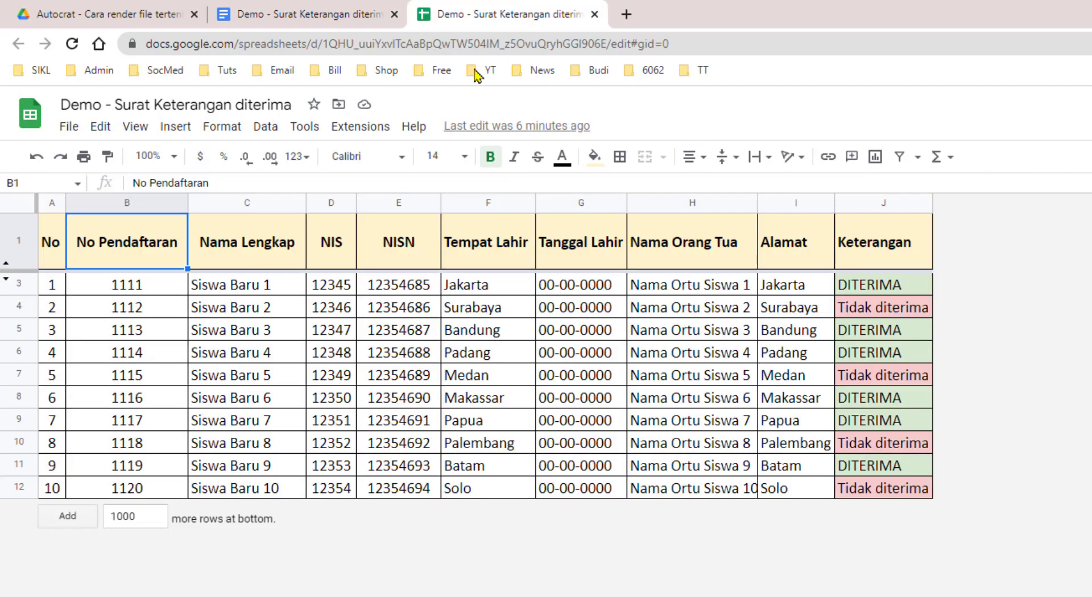
left_click(238, 249)
left_click(336, 14)
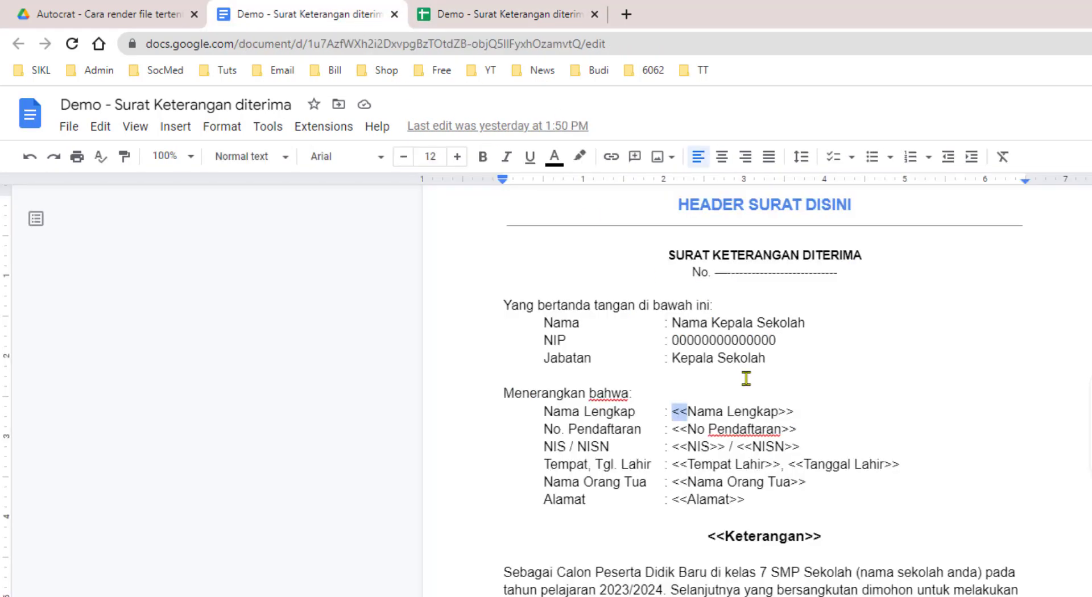
left_click_drag(688, 411, 784, 411)
left_click(783, 411)
left_click(877, 395)
Compare the sheet's "Tempat Lahir" and "Tanggal Lahir" headers in F1 and G1 with the matching tags in the letter template.
scroll(839, 493, "down", 1)
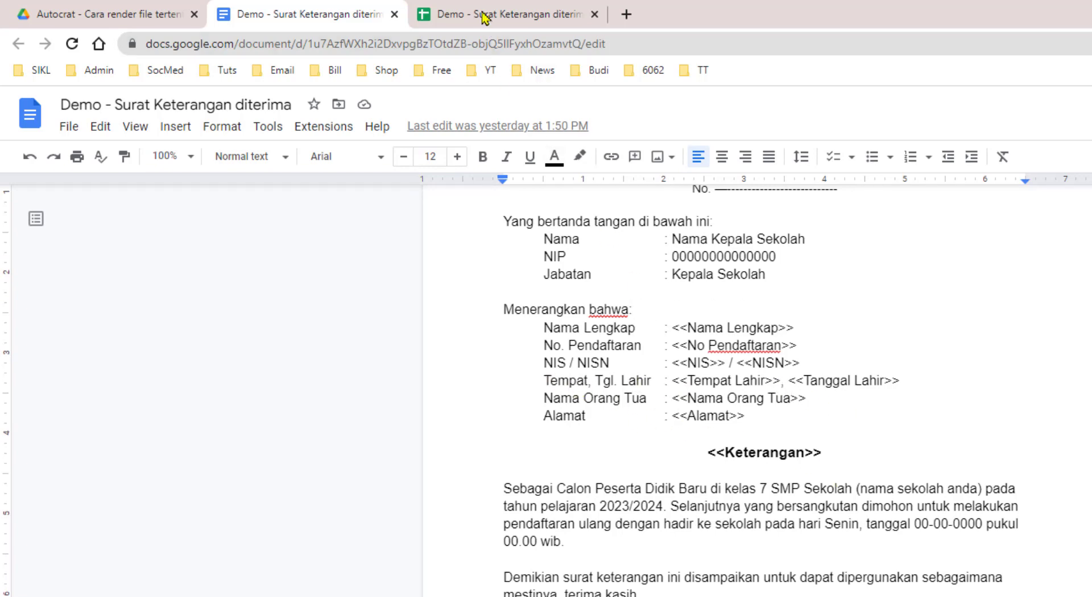
left_click(485, 15)
left_click(493, 255)
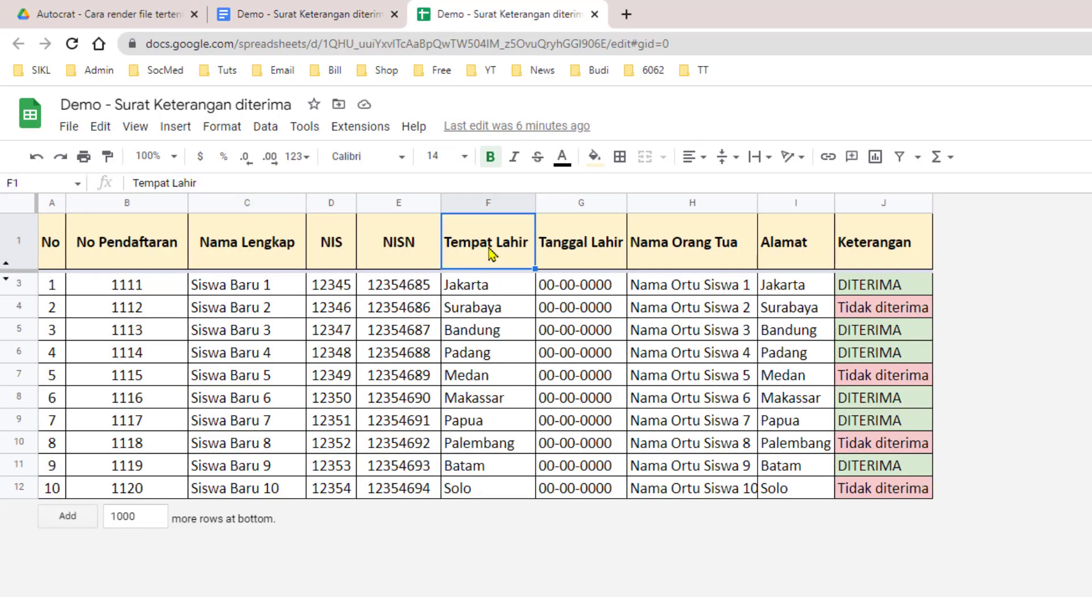
left_click(568, 255)
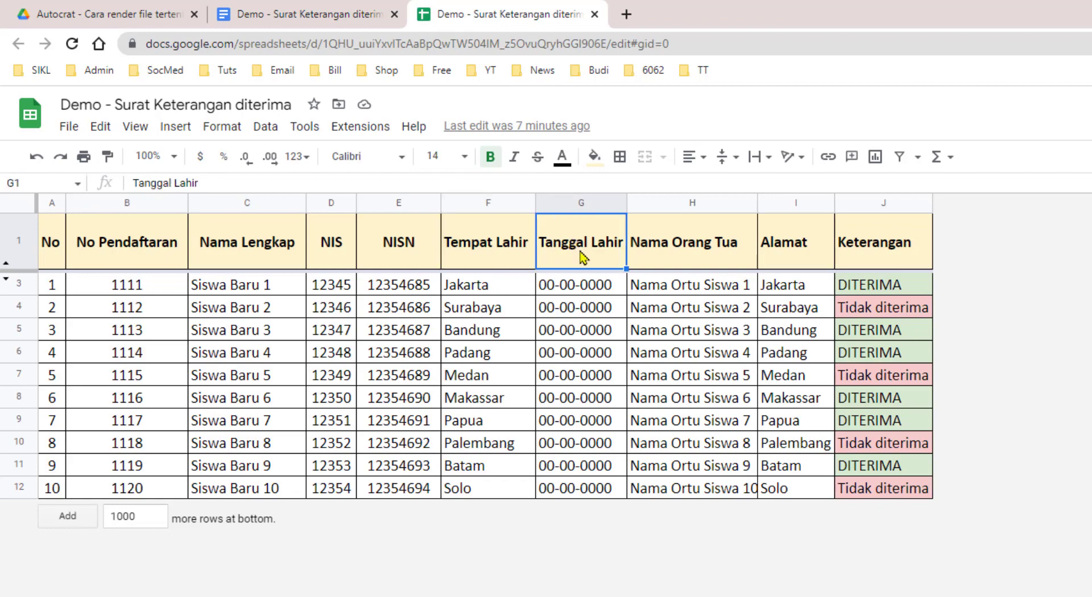
left_click(335, 17)
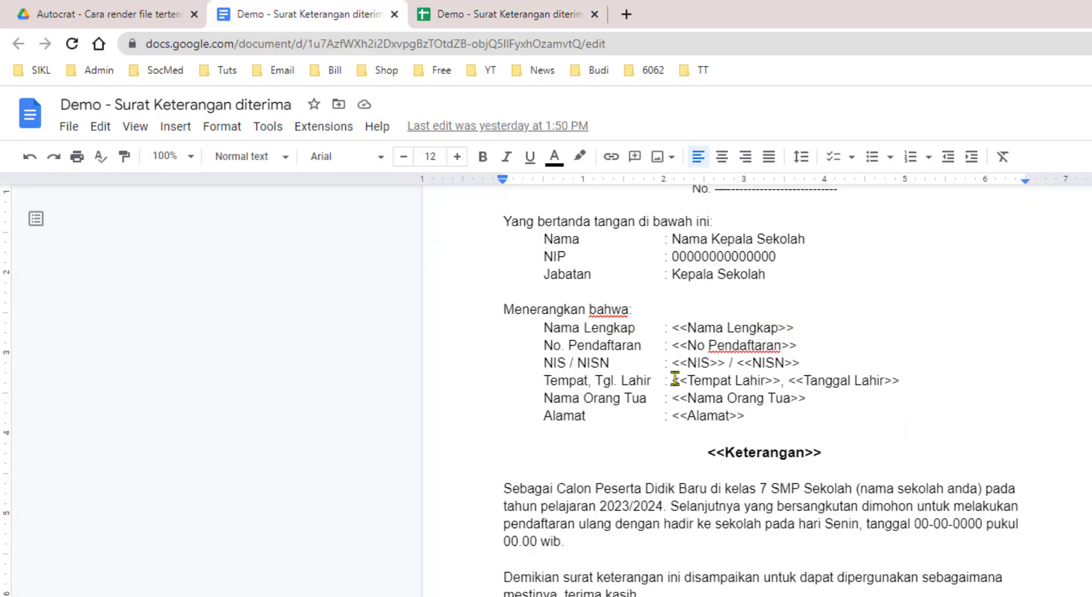
left_click_drag(673, 380, 779, 379)
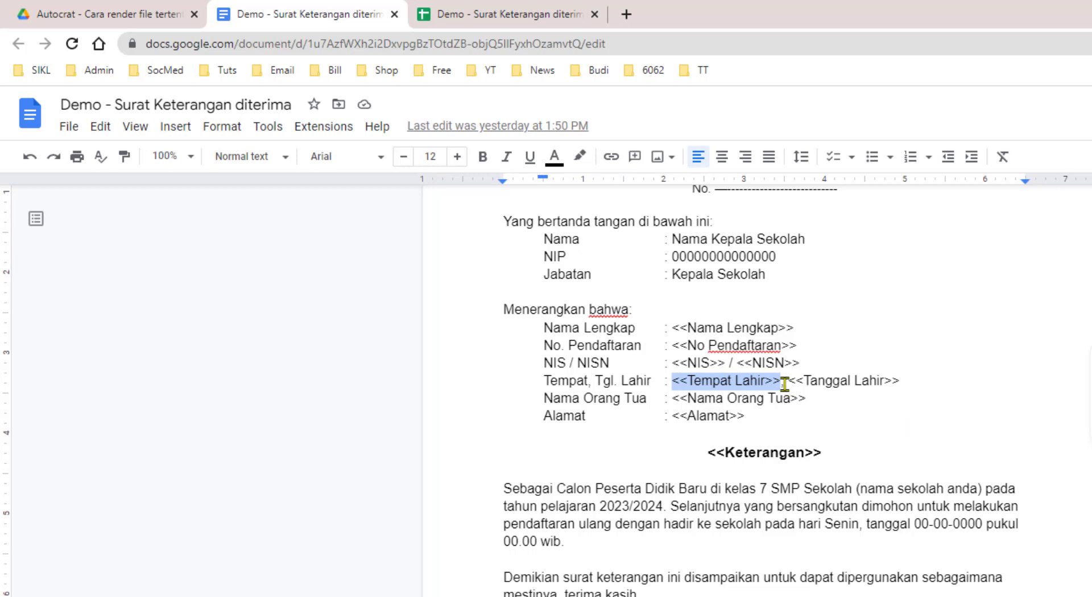
left_click(780, 380)
left_click_drag(788, 381, 918, 380)
Check the <<Alamat>> and <<Keterangan>> tags in the letter template and review the rest of the letter.
left_click_drag(675, 416, 751, 417)
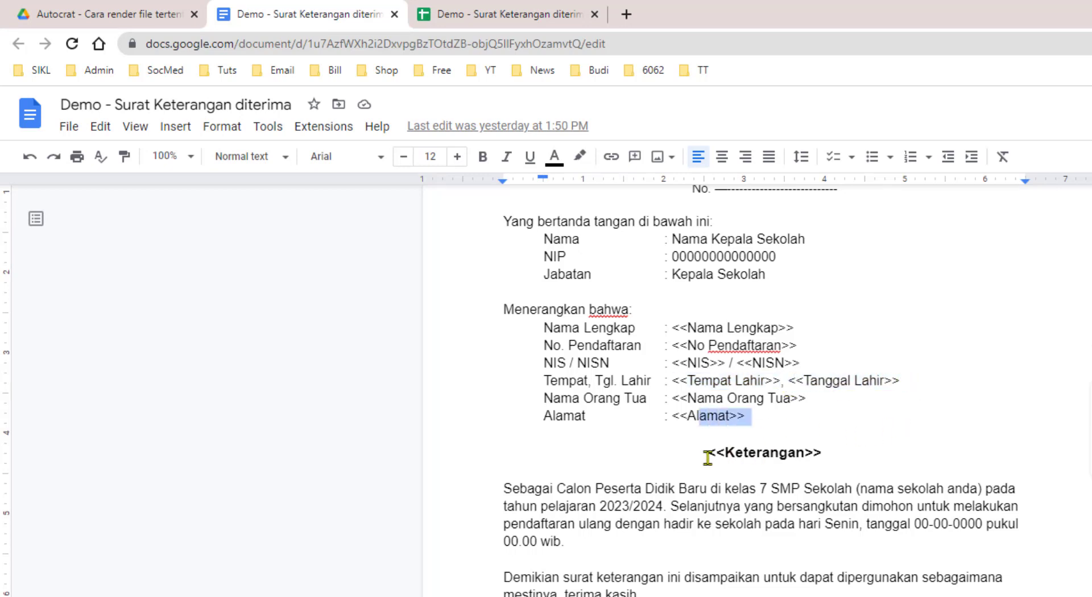
left_click_drag(708, 453, 836, 453)
scroll(831, 442, "down", 1)
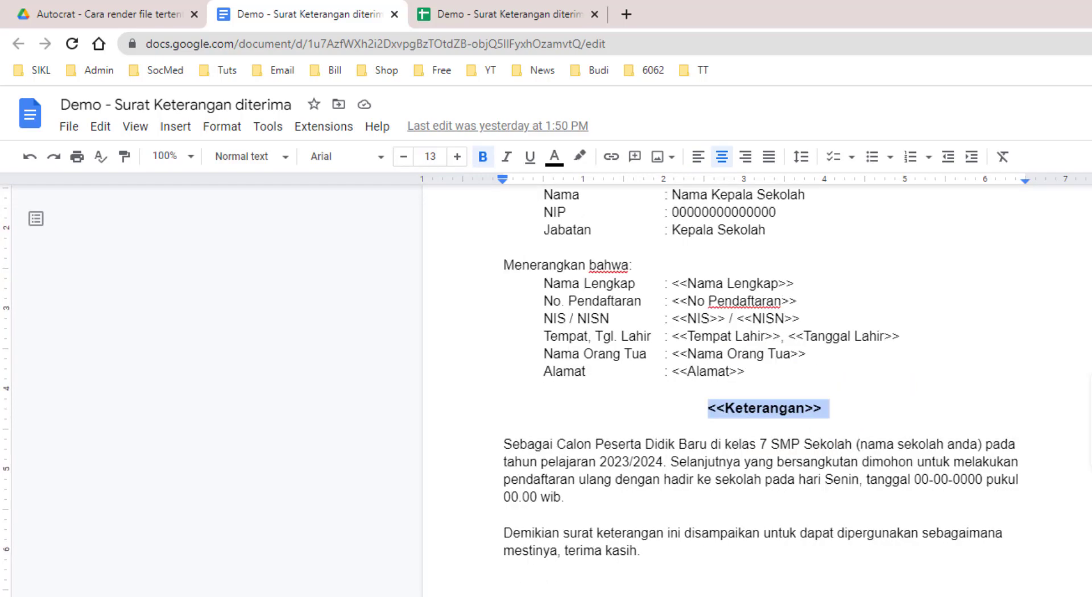
scroll(626, 486, "up", 3)
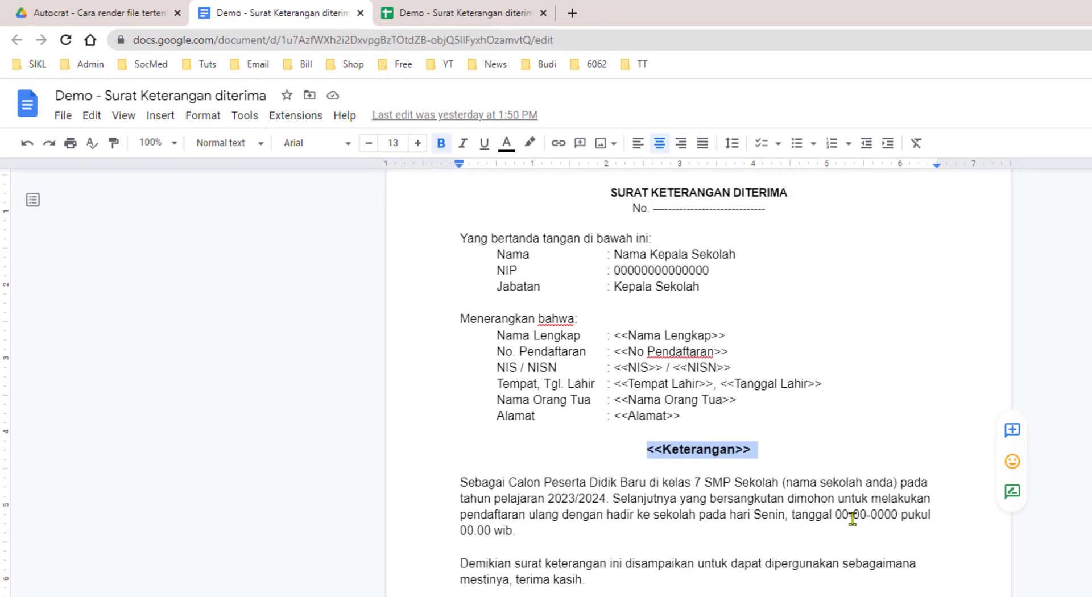
scroll(851, 519, "up", 2)
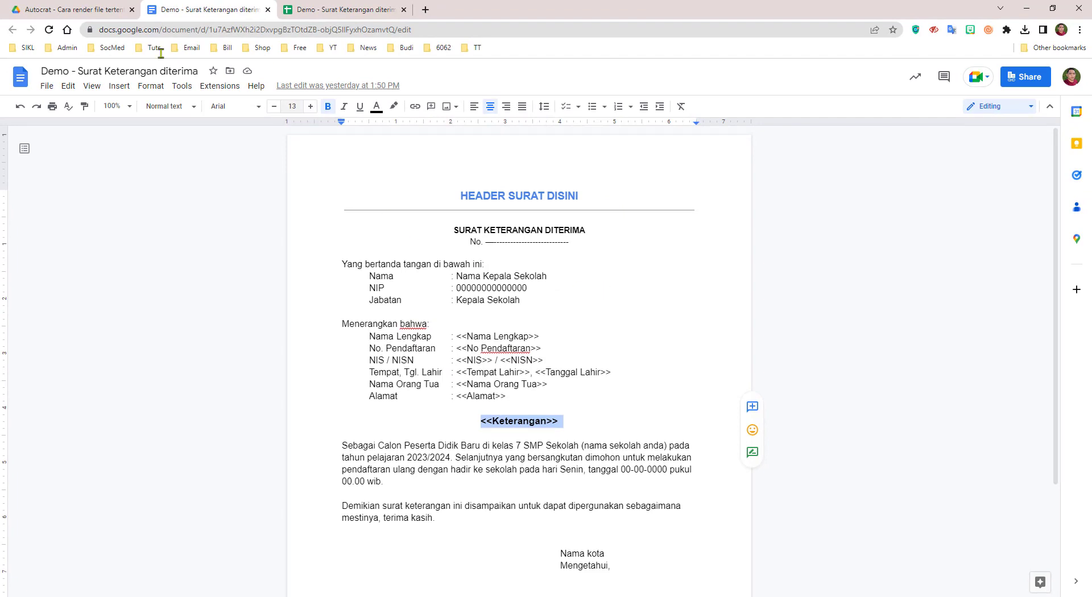
Switch to the Google Drive folder, point out the demo spreadsheet and letter template, and show the files as a list.
left_click(74, 9)
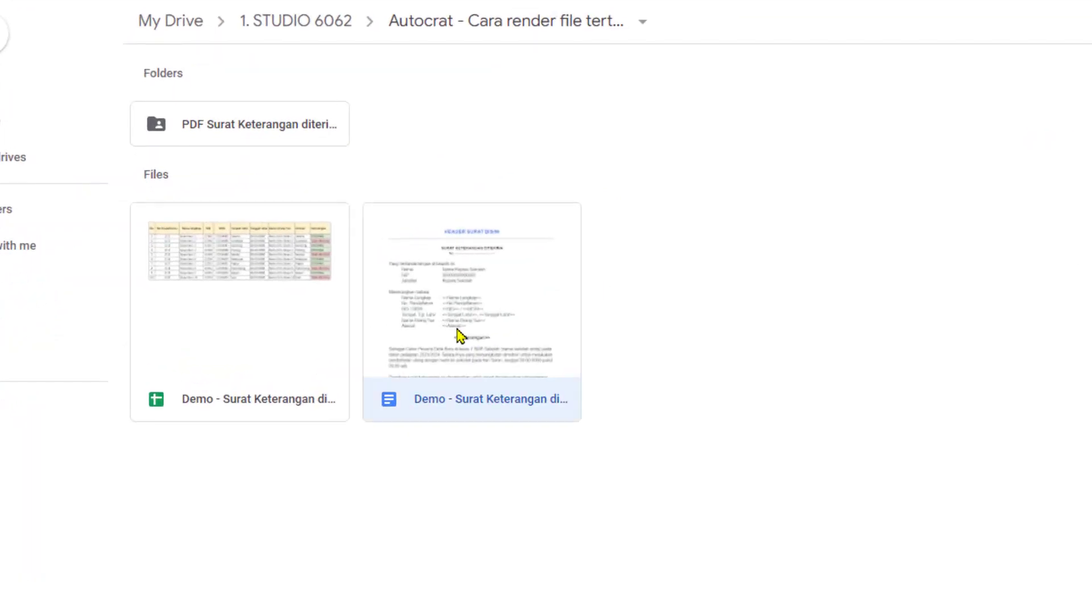
left_click(225, 313)
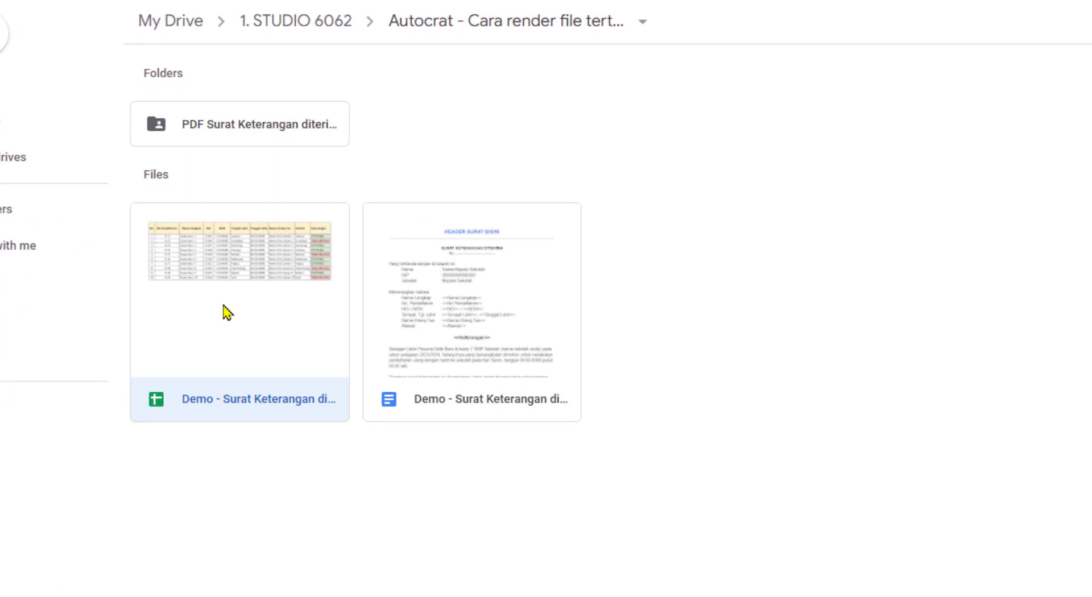
left_click(486, 321)
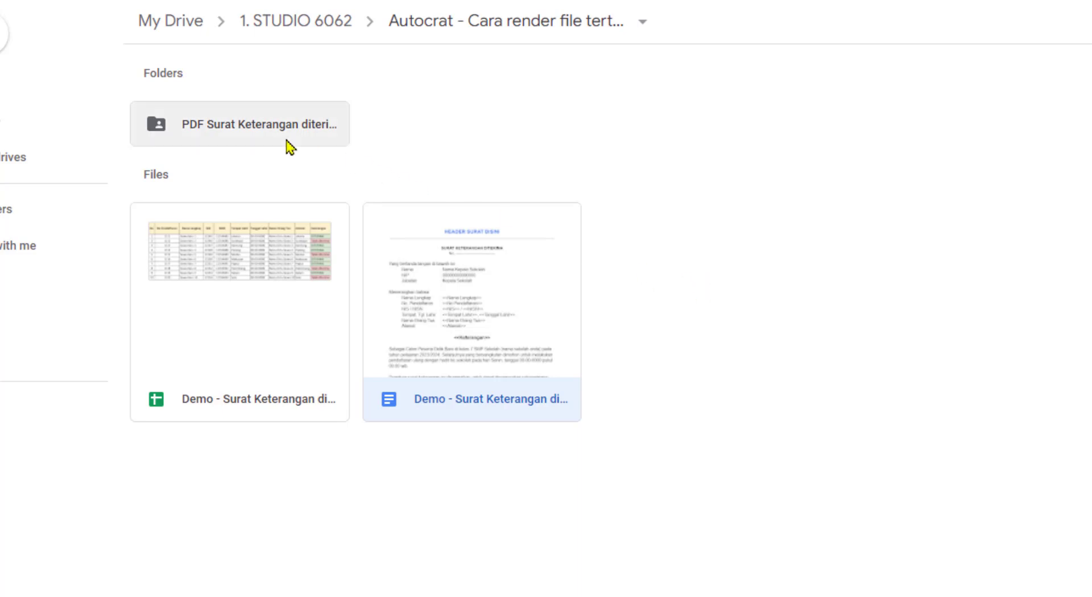
left_click(1052, 102)
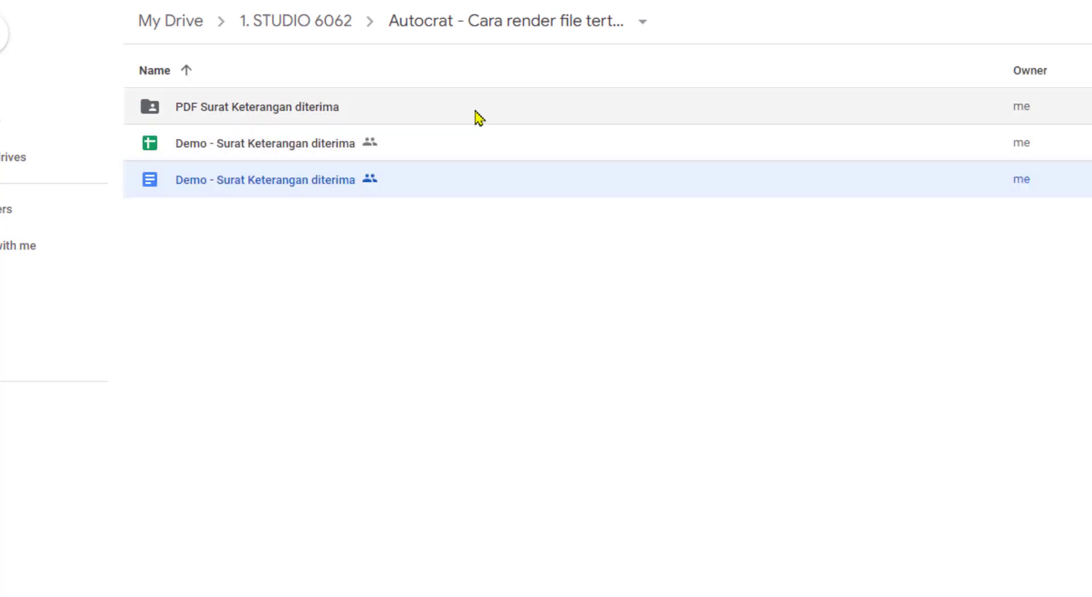
Look inside the "PDF Surat Keterangan diterima" folder and return to its parent folder.
left_click(255, 114)
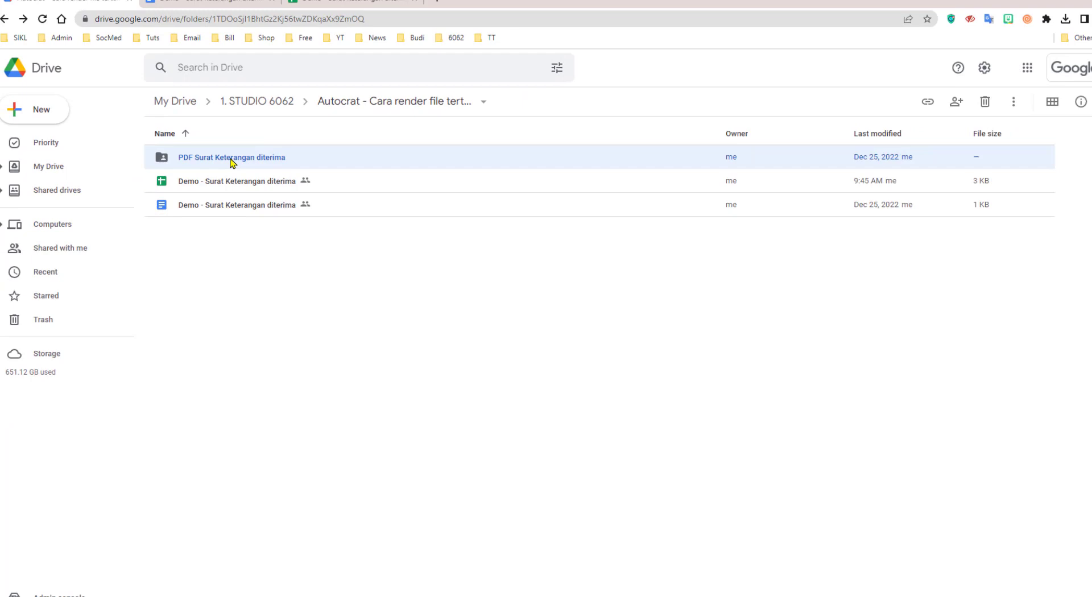
double_click(232, 160)
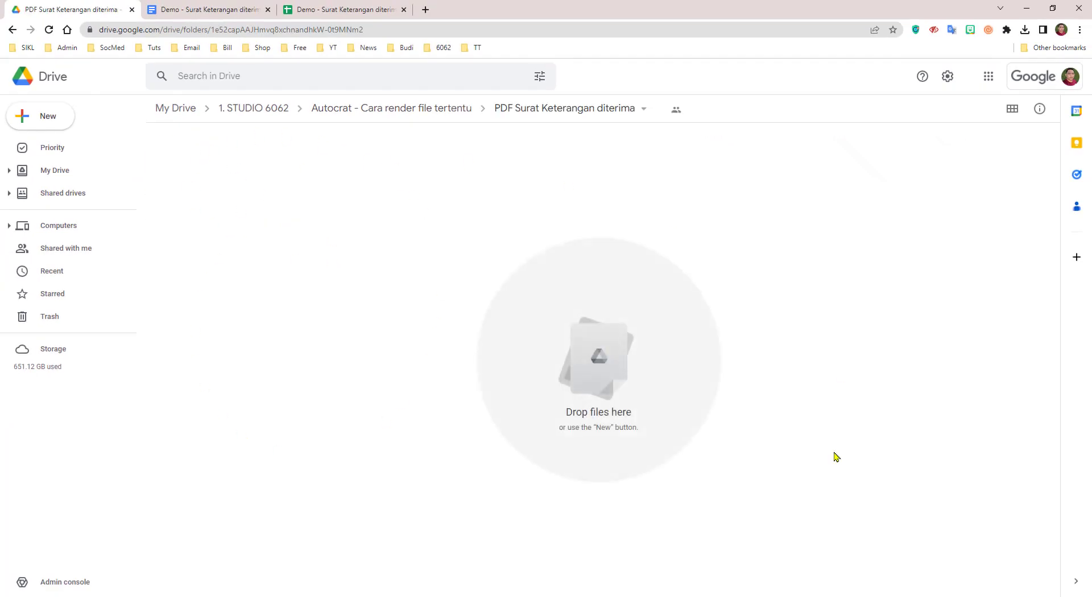
left_click(13, 29)
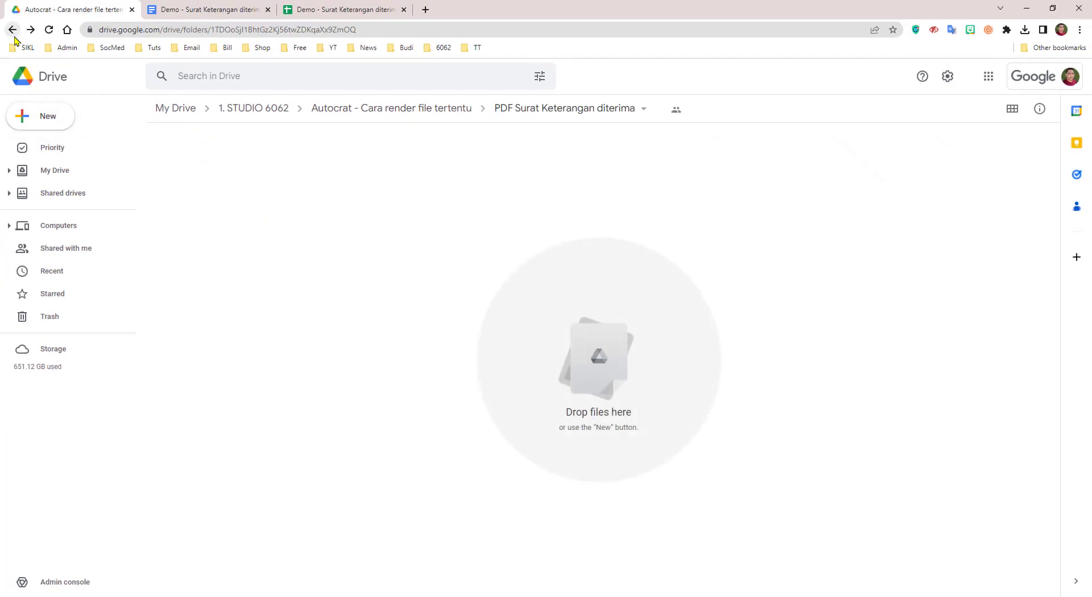
left_click_drag(207, 341, 493, 578)
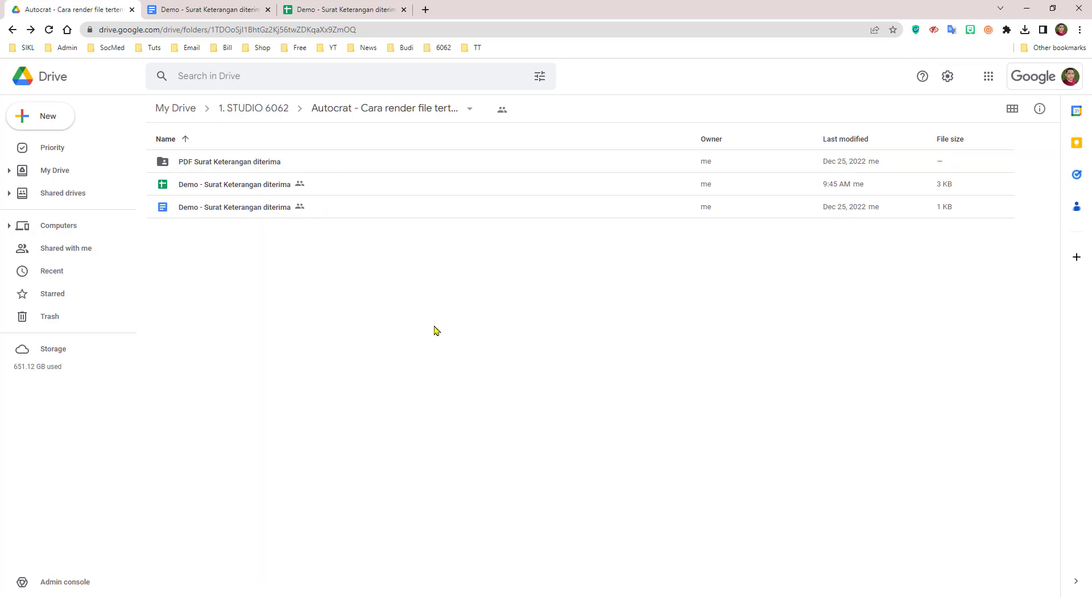
Open AutoCrat from the "Demo - Surat Keterangan diterima" spreadsheet and delete the existing "Surat Keterangan PPDB" job.
left_click(340, 11)
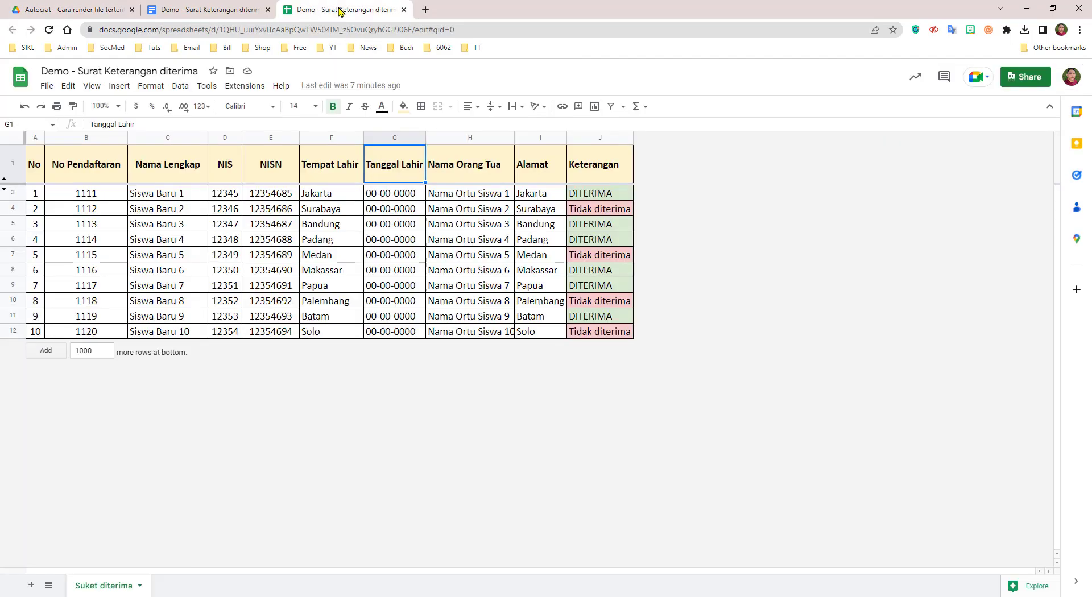
left_click(702, 245)
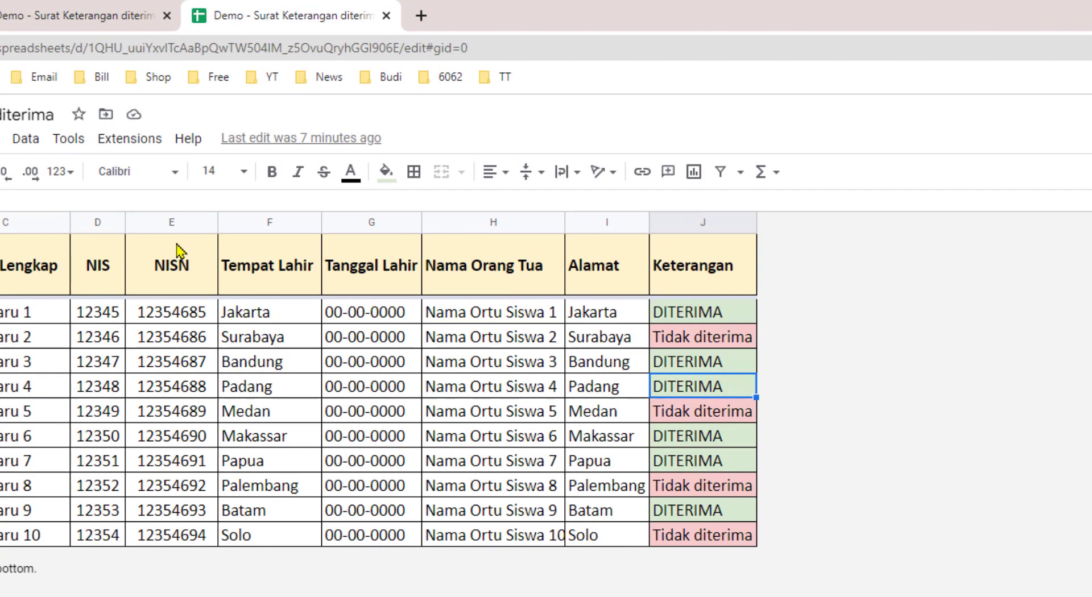
left_click(135, 142)
mouse_move(156, 183)
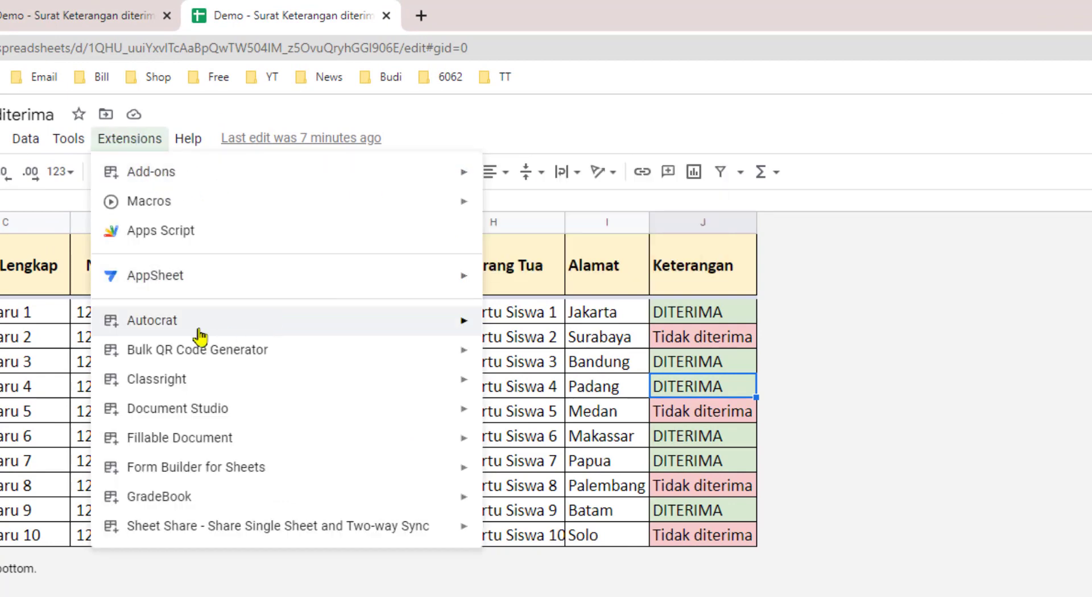
mouse_move(145, 334)
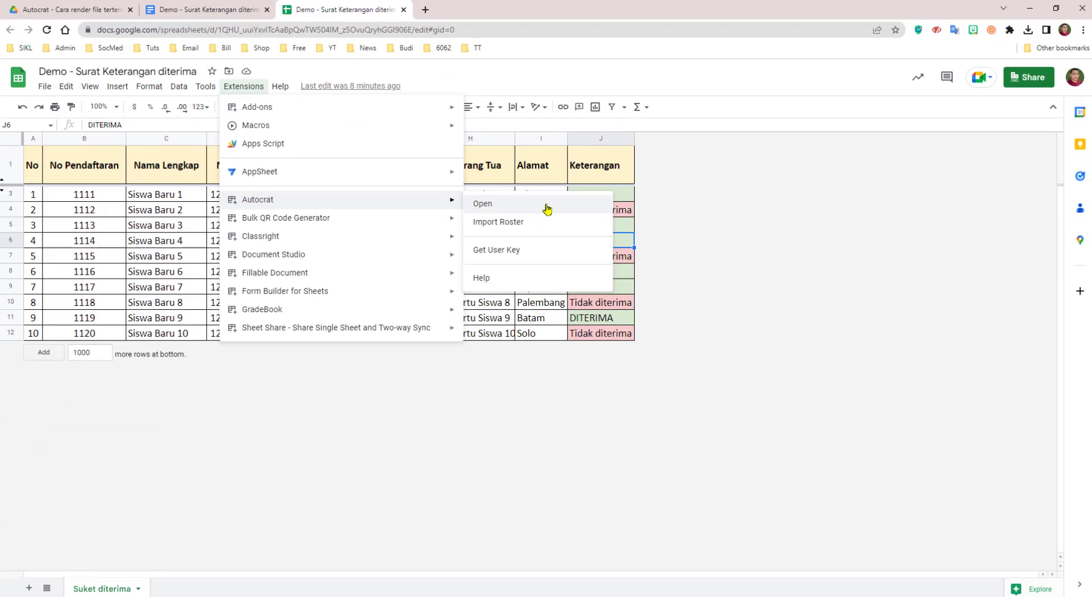
left_click(515, 211)
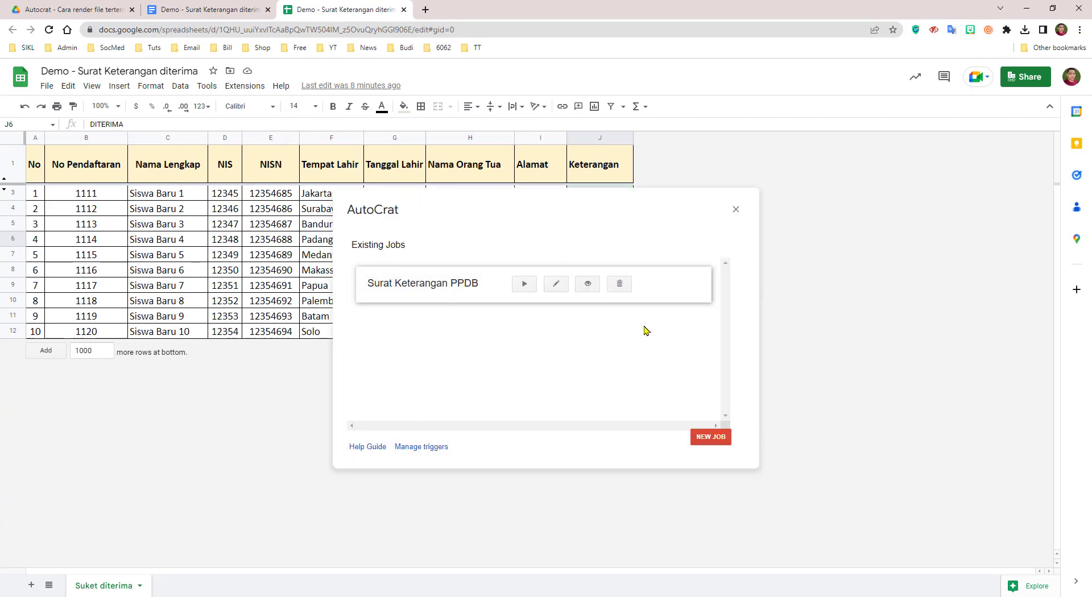
left_click(620, 283)
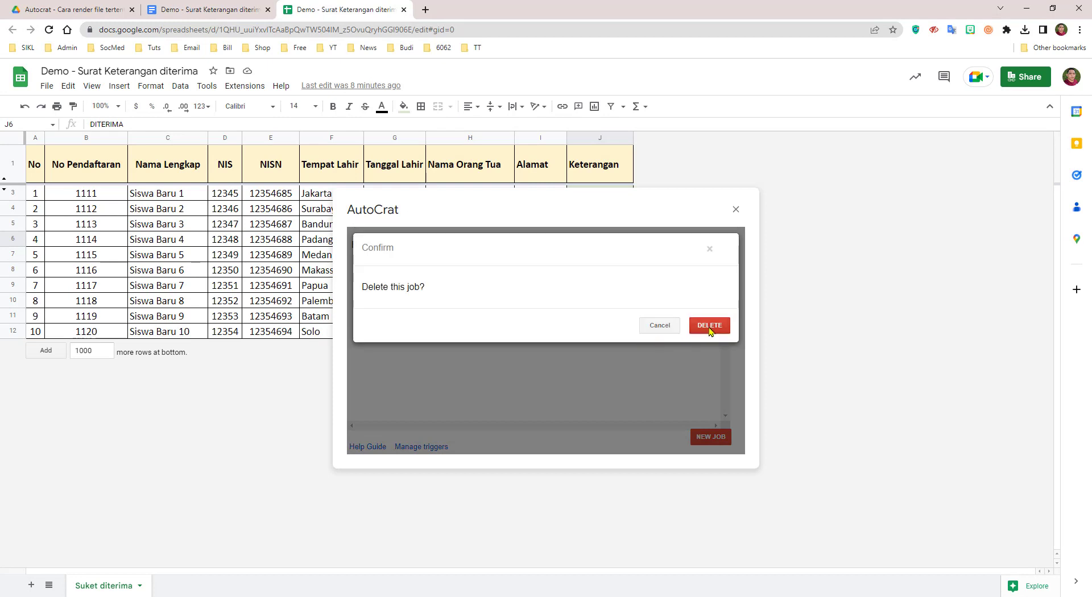
left_click(712, 325)
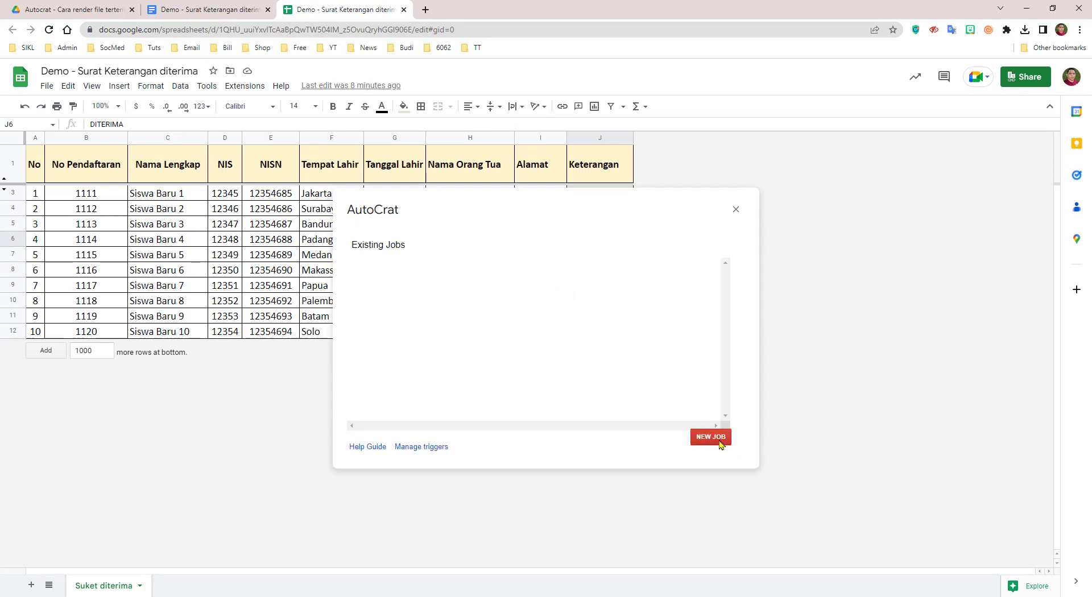
Create a new merge job named "Surat Keterangan PPDB" and proceed to choosing its template.
left_click(719, 439)
left_click(506, 288)
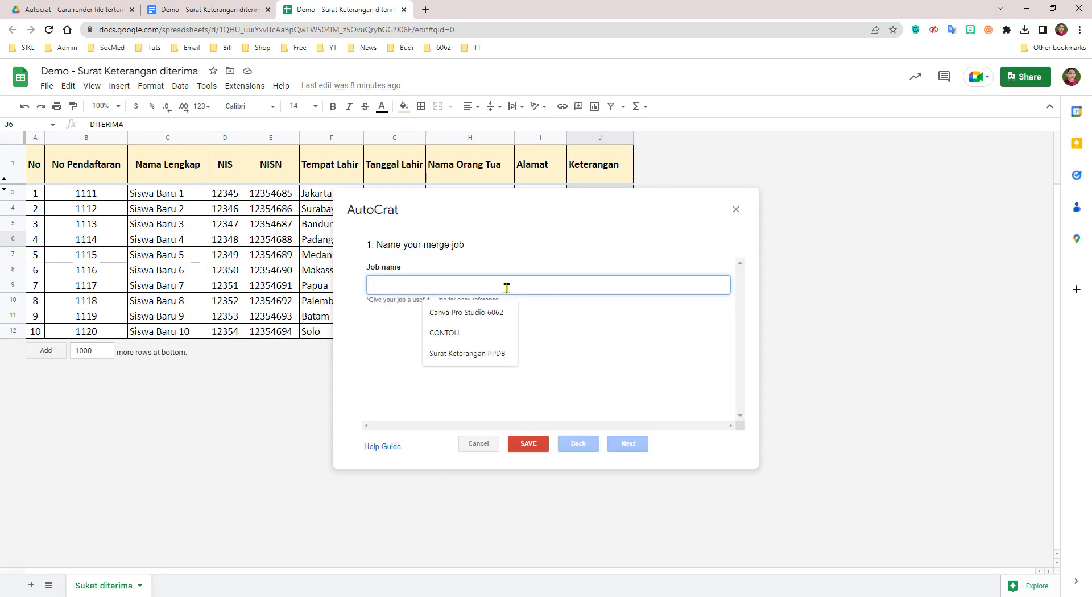
left_click(483, 354)
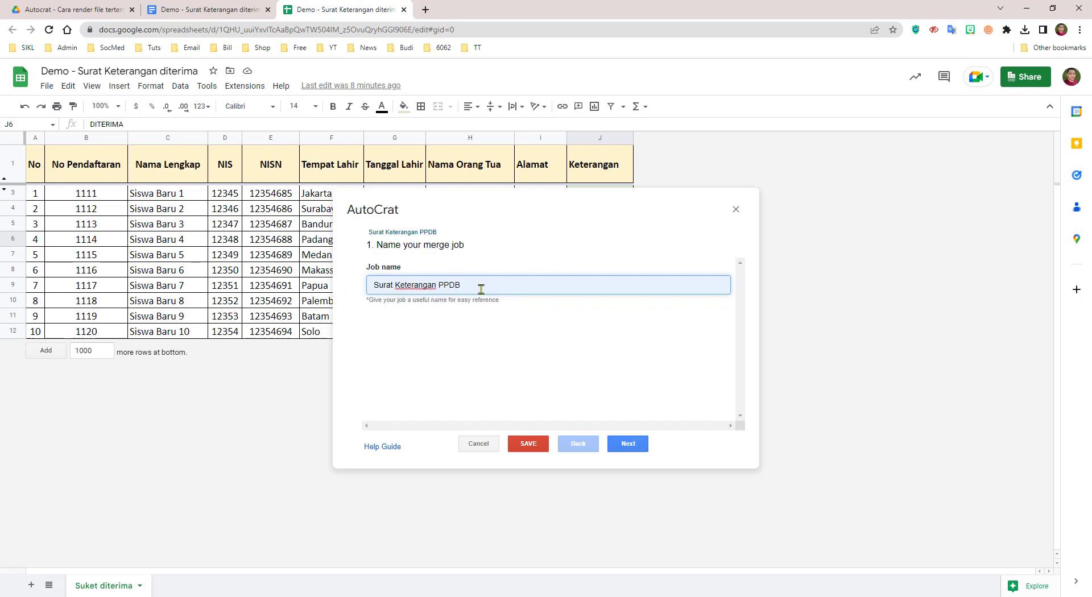
left_click(637, 445)
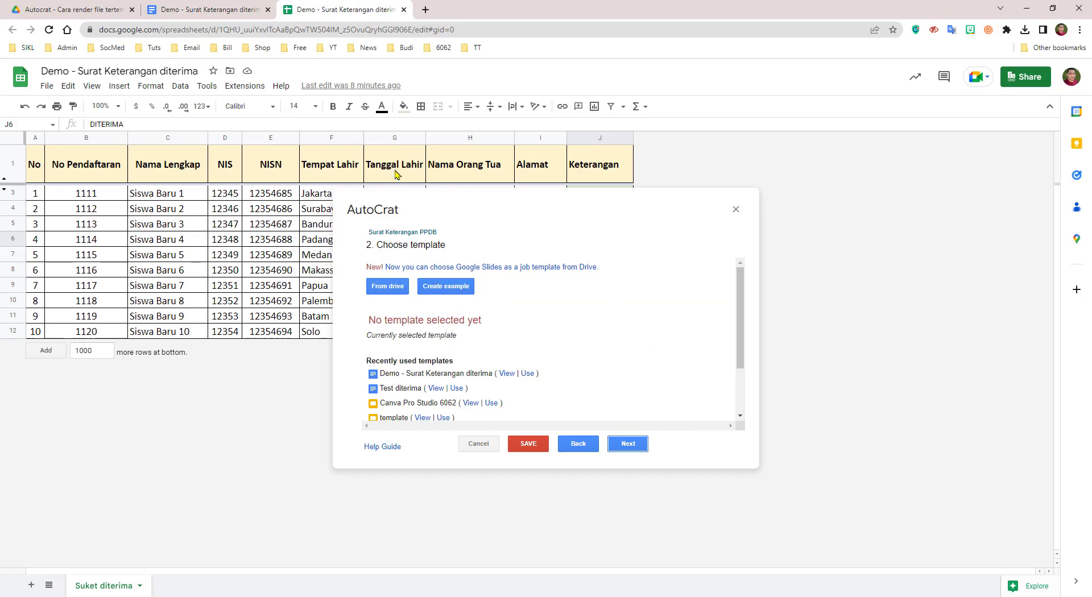
Copy the letter template's full title, "Demo - Surat Keterangan diterima", from Google Docs and return to the spreadsheet.
left_click(225, 16)
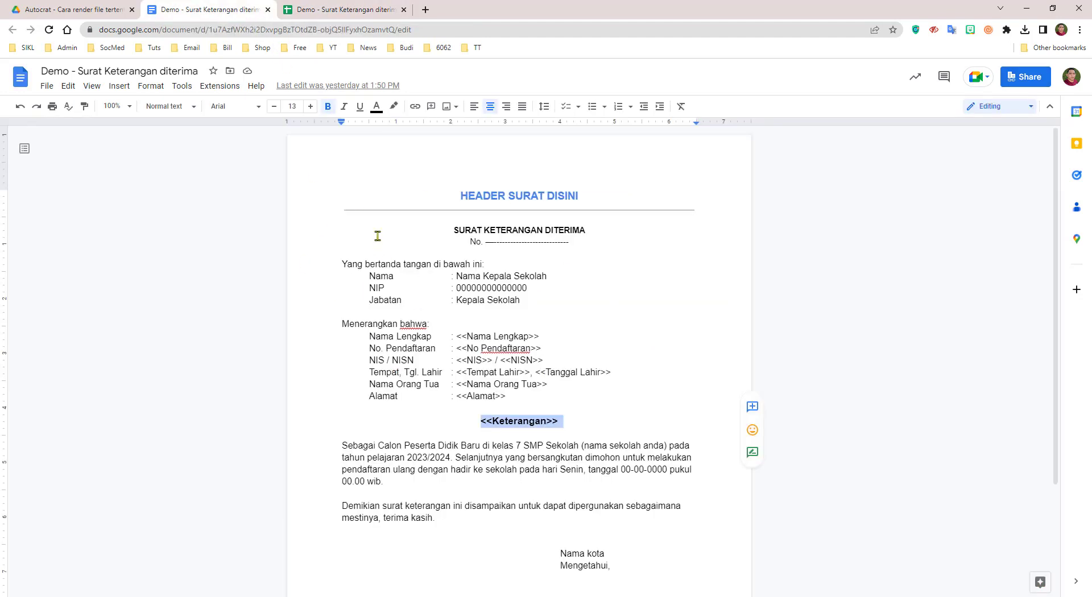
double_click(137, 70)
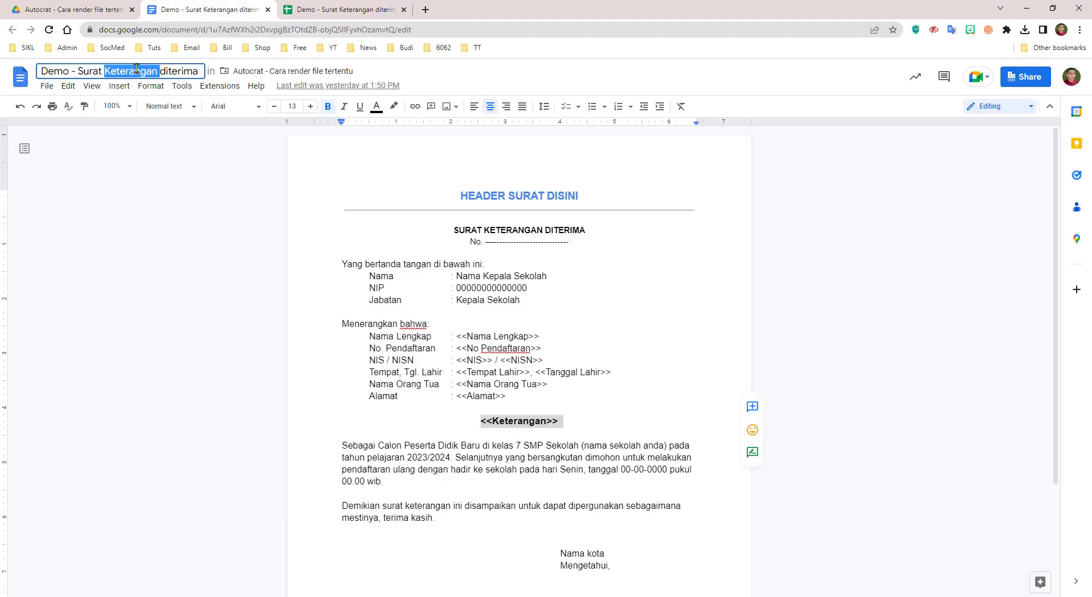
triple_click(136, 70)
right_click(136, 69)
left_click(177, 115)
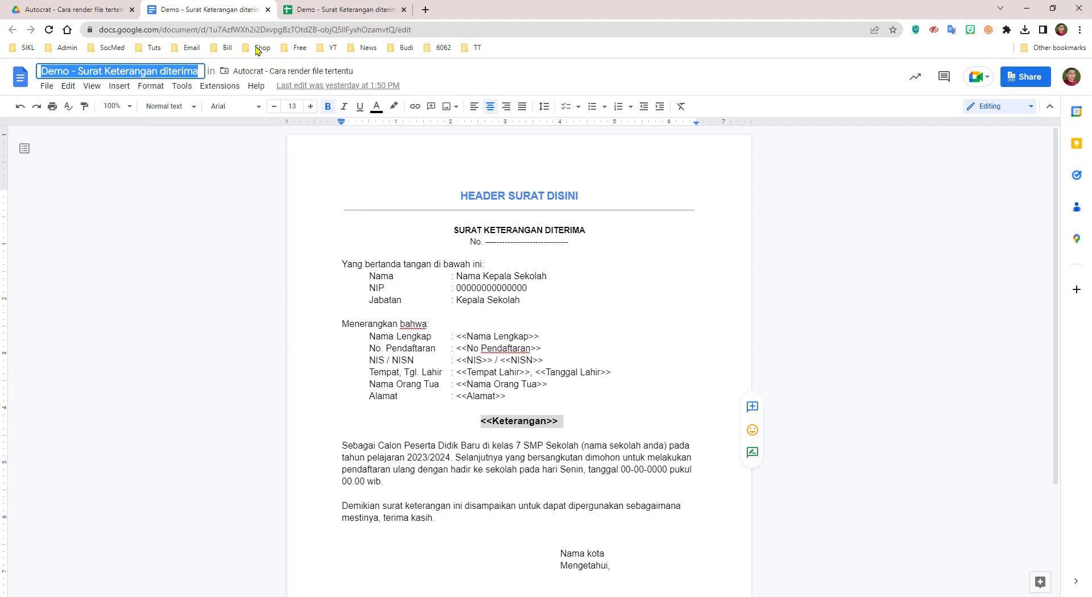
left_click(327, 9)
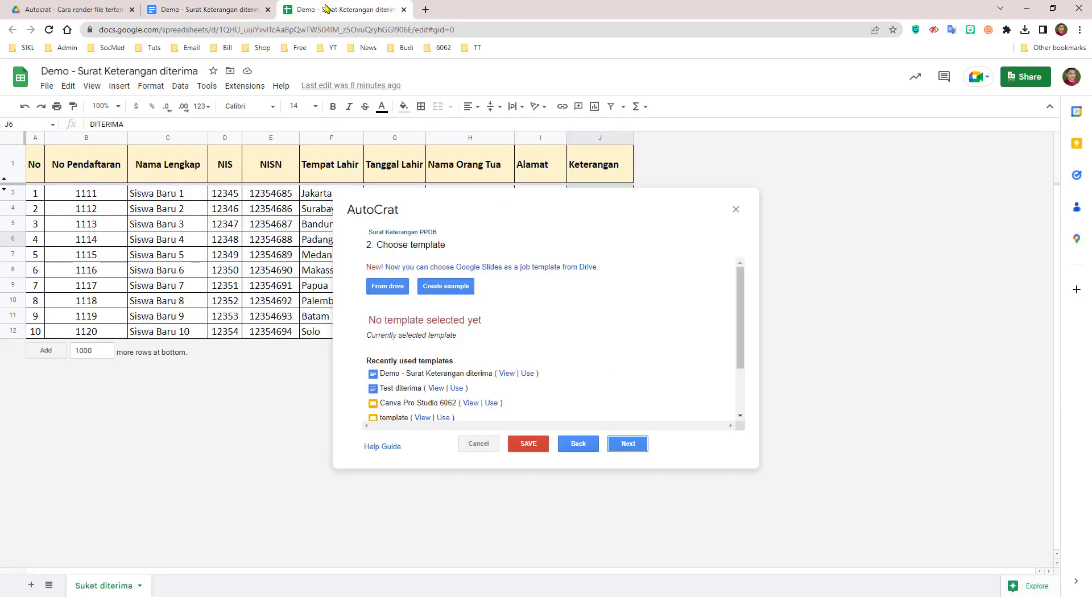
Search Drive for the copied title, select the "Demo - Surat Keterangan diterima" document as the job template, and proceed to data mapping.
left_click(389, 288)
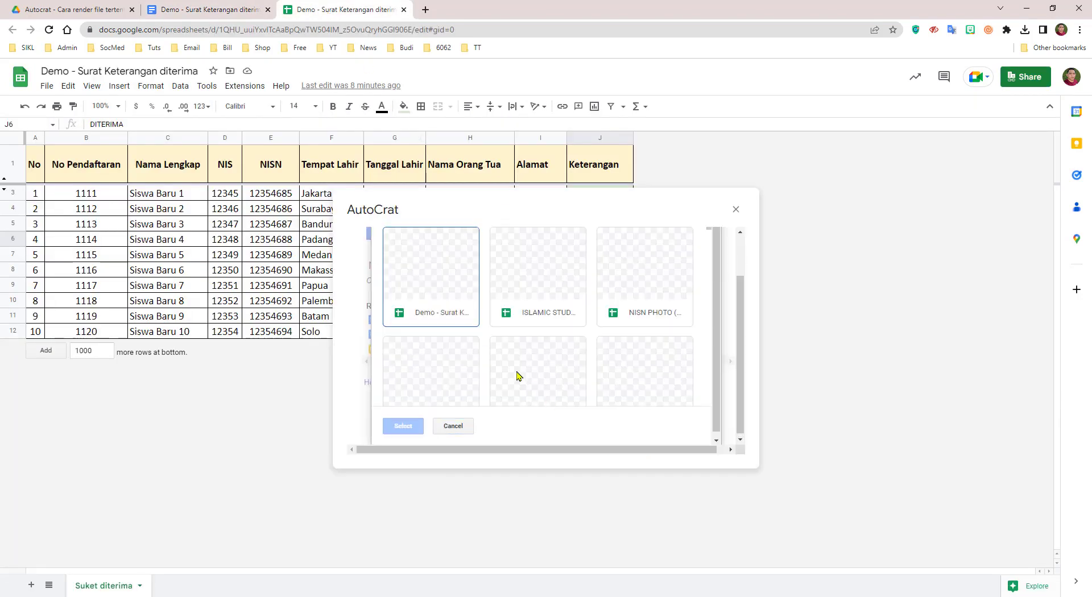
left_click(463, 246)
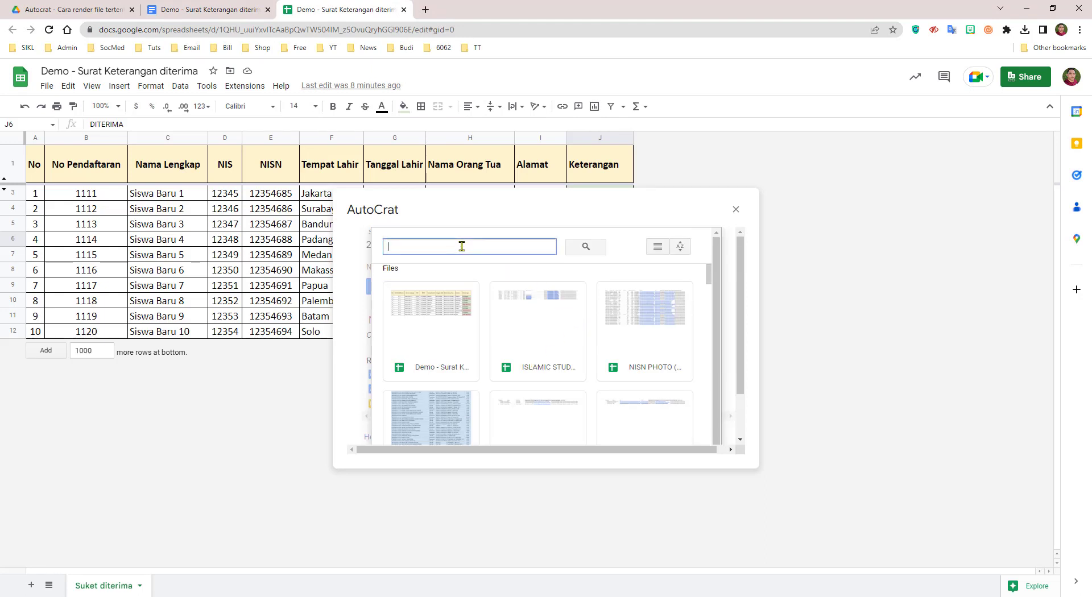
right_click(462, 247)
left_click(505, 335)
left_click(583, 250)
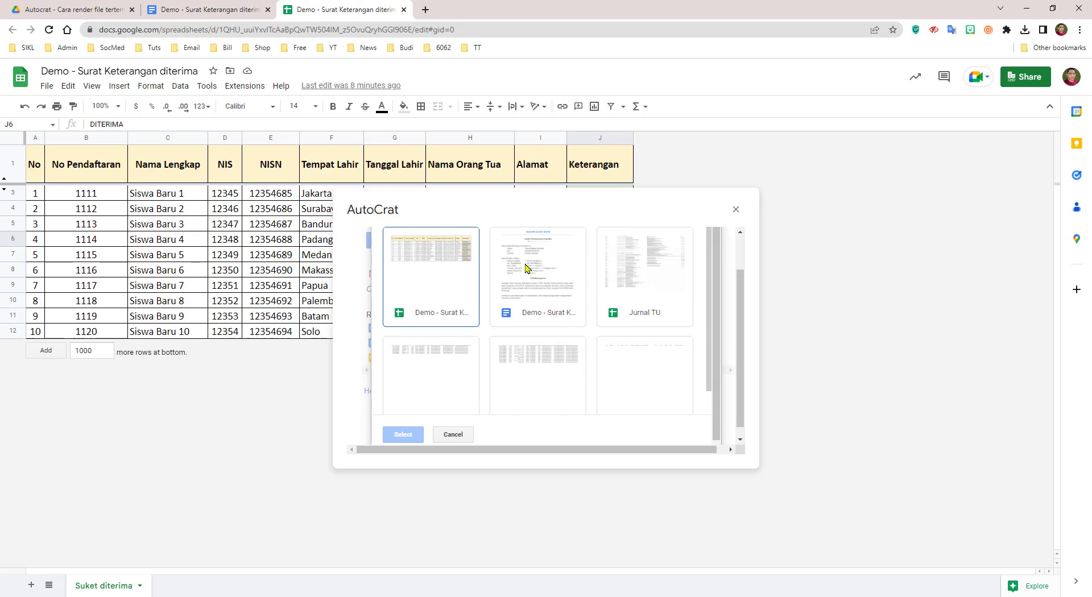
left_click(541, 283)
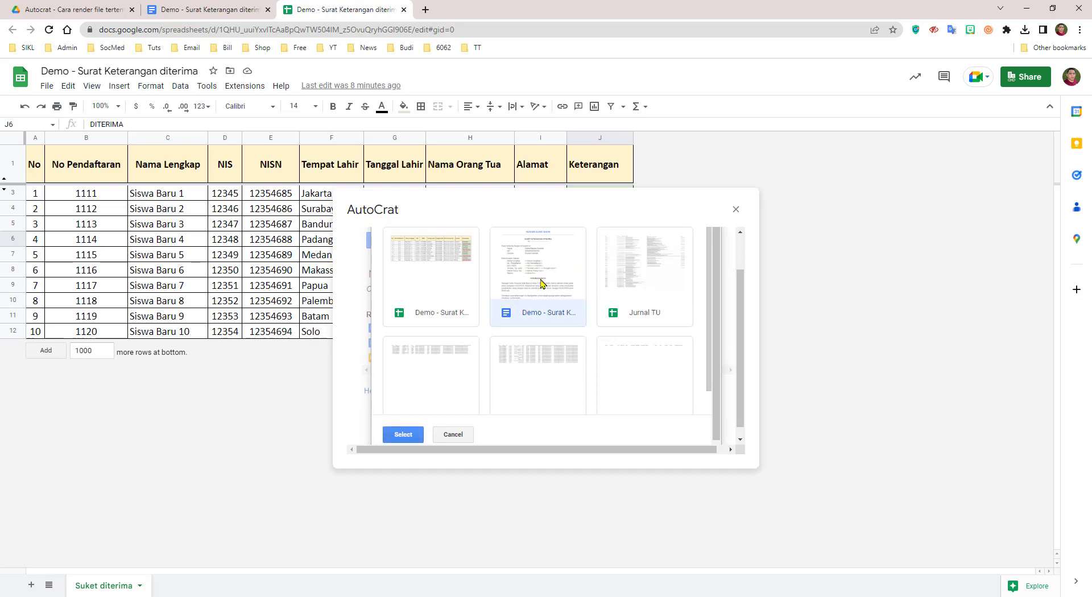
left_click(410, 435)
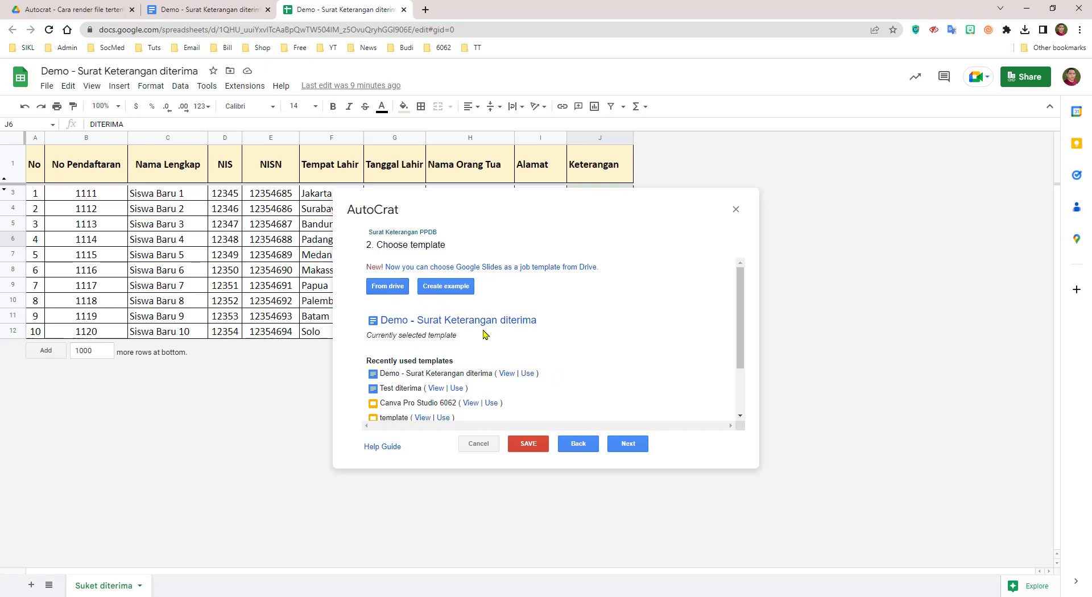
left_click(647, 450)
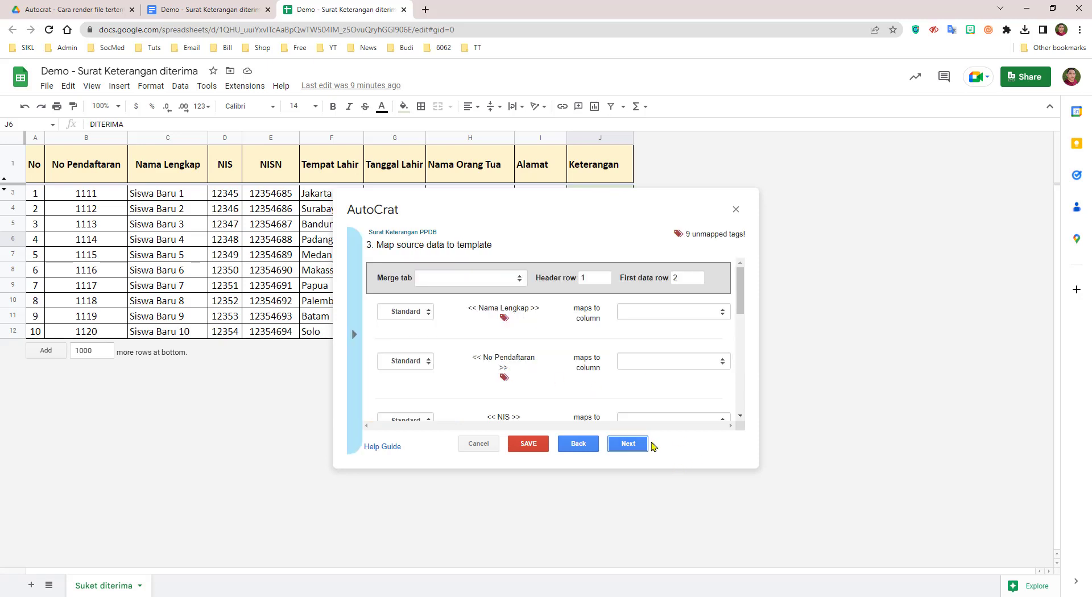
Set the merge tab to "Suket diterima" for mapping the source data to the template.
scroll(488, 298, "down", 5)
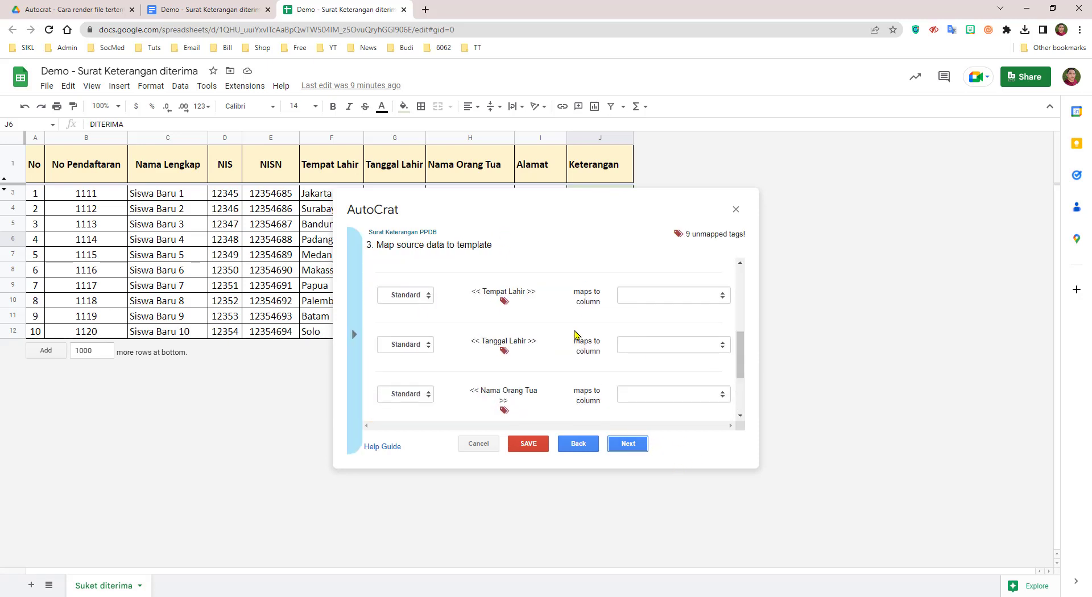
scroll(487, 297, "up", 5)
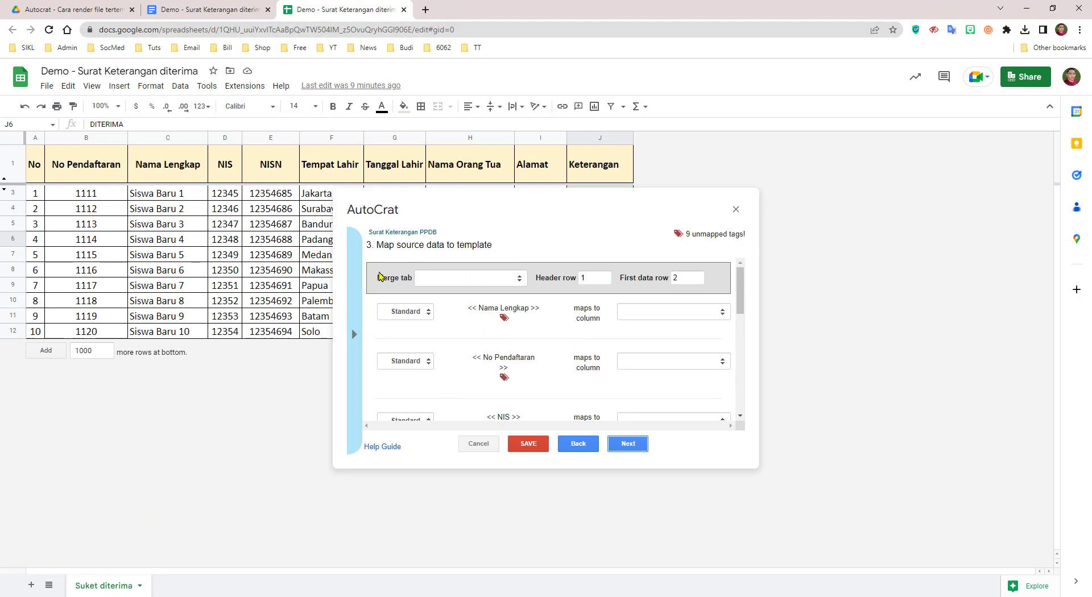
left_click(518, 279)
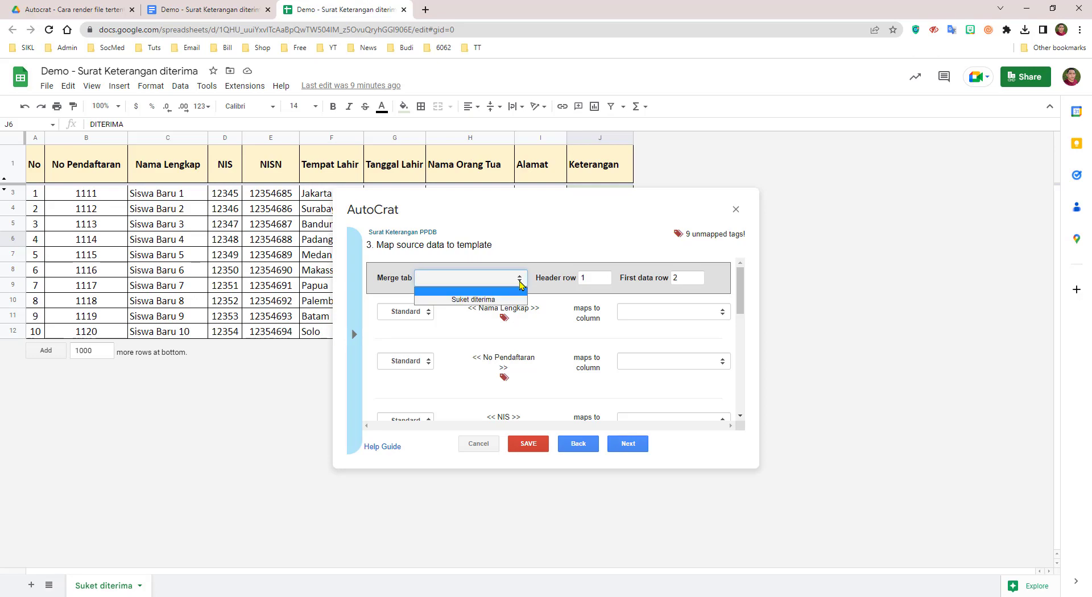
left_click(487, 300)
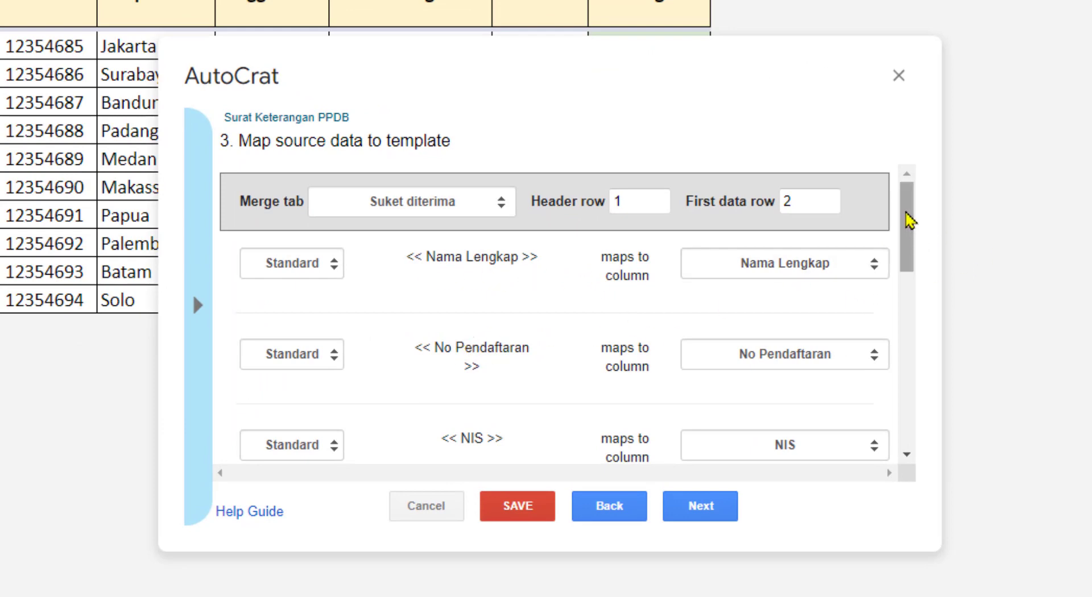
Review the template tags against their mapped columns and proceed to the file settings.
left_click_drag(907, 224, 863, 173)
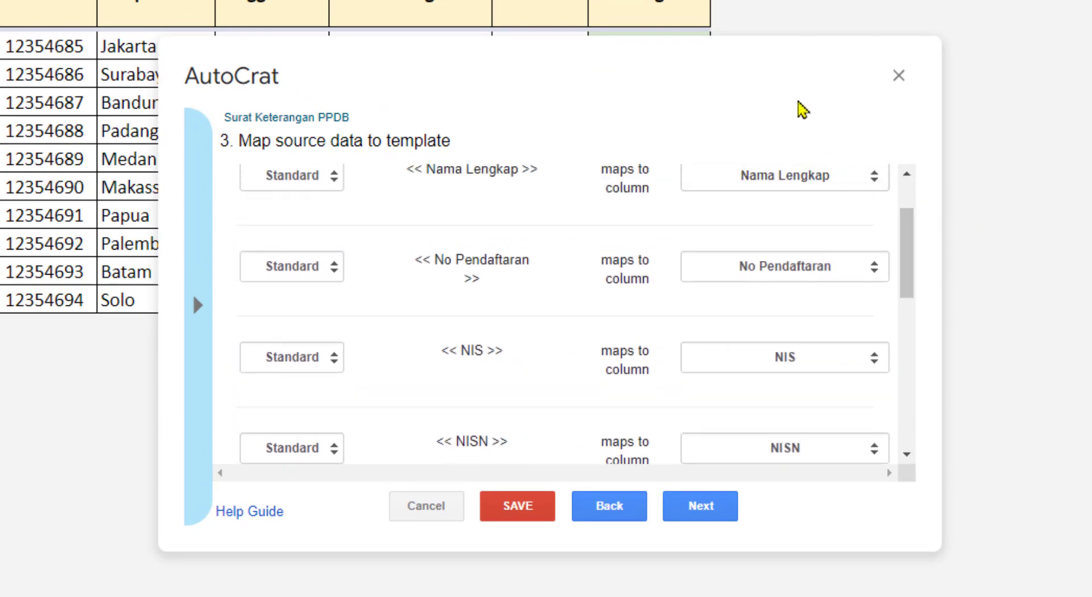
left_click_drag(907, 275, 802, 152)
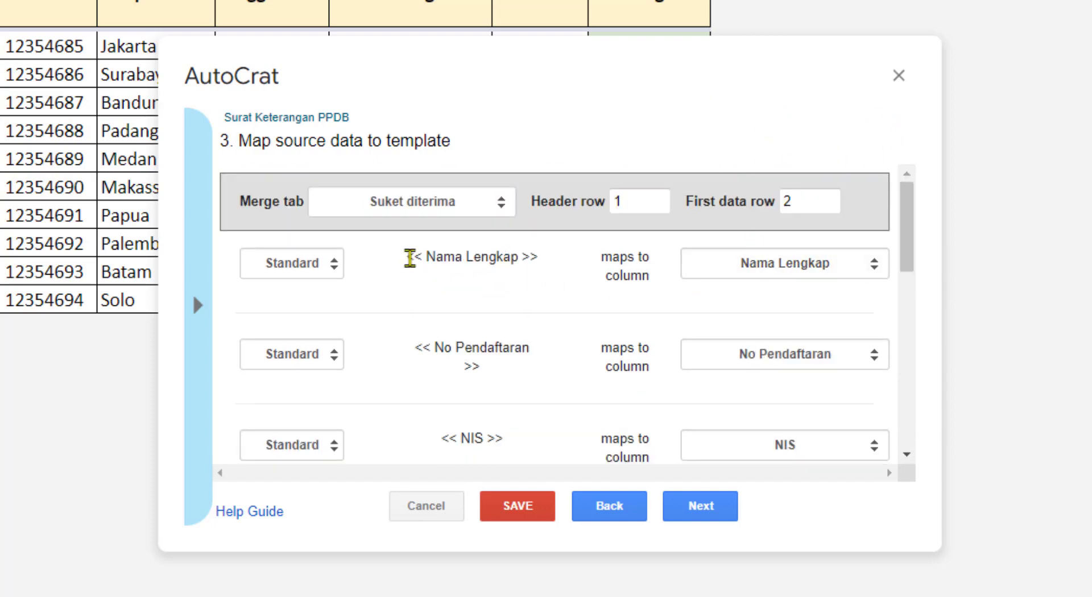
double_click(414, 256)
double_click(529, 256)
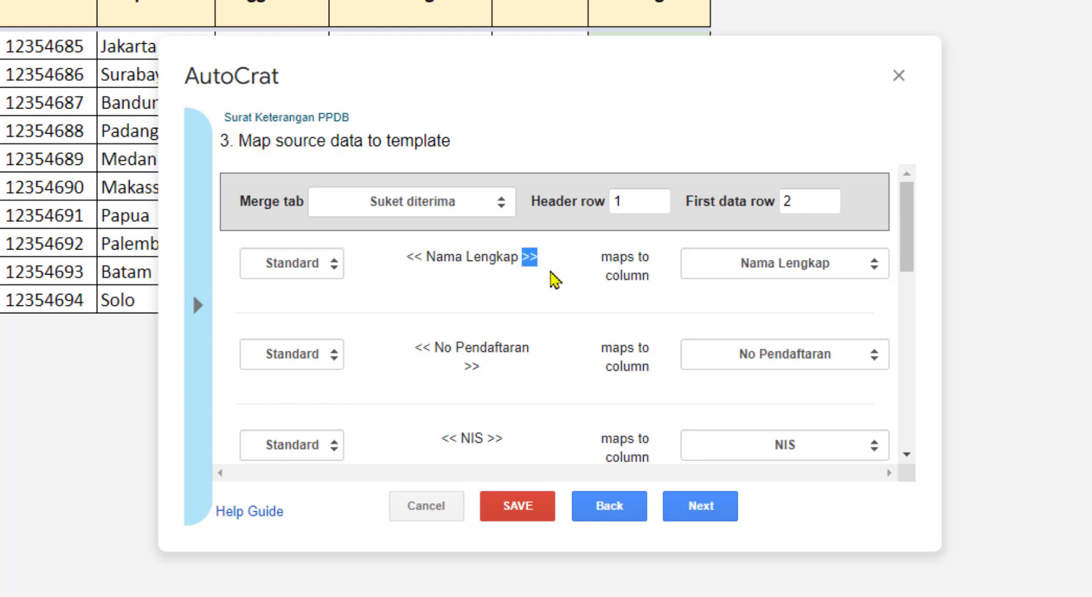
scroll(545, 371, "down", 8)
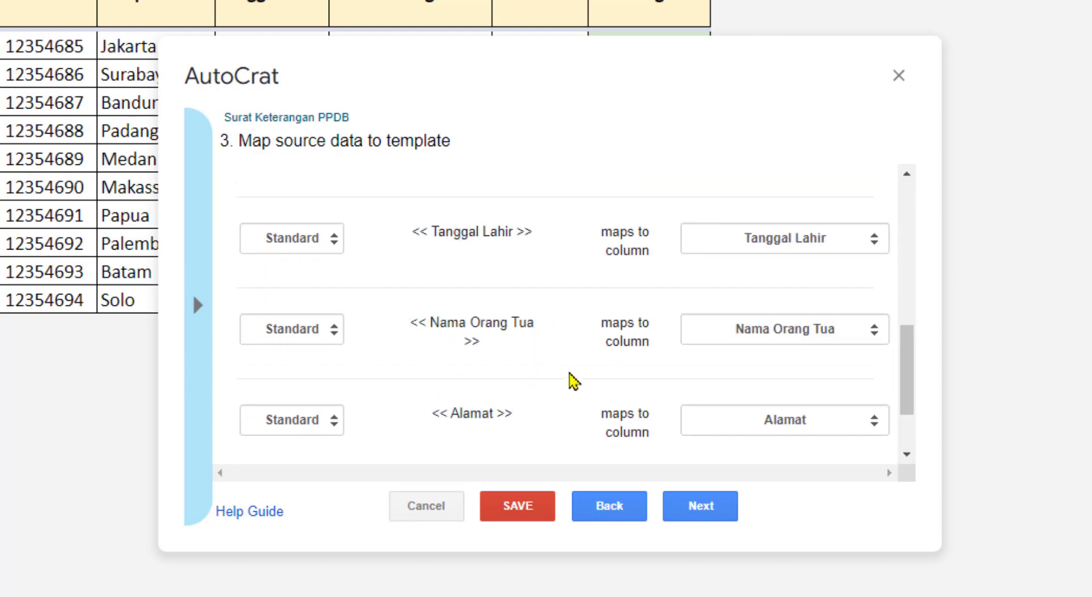
scroll(574, 381, "up", 8)
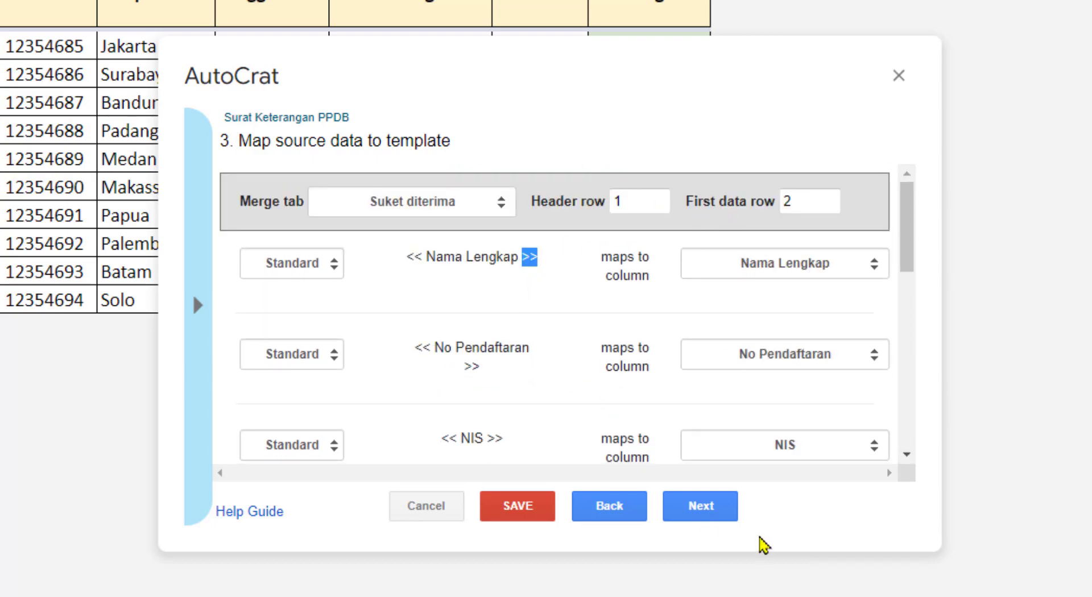
left_click(718, 511)
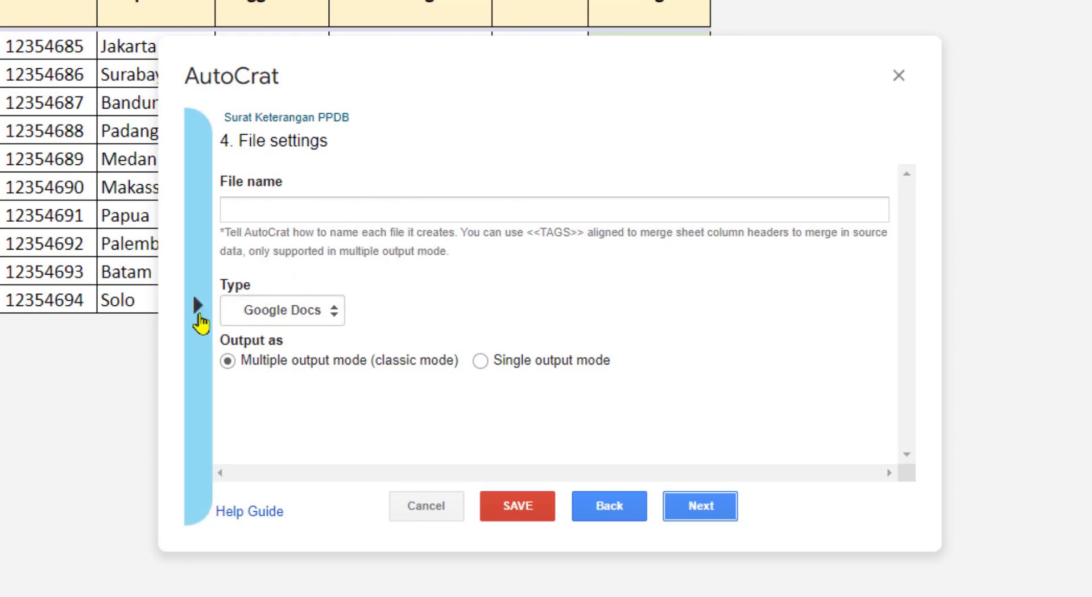
Copy the <<Nama Lengkap>> tag from AutoCrat's tag list and paste it as the output file name.
left_click(199, 322)
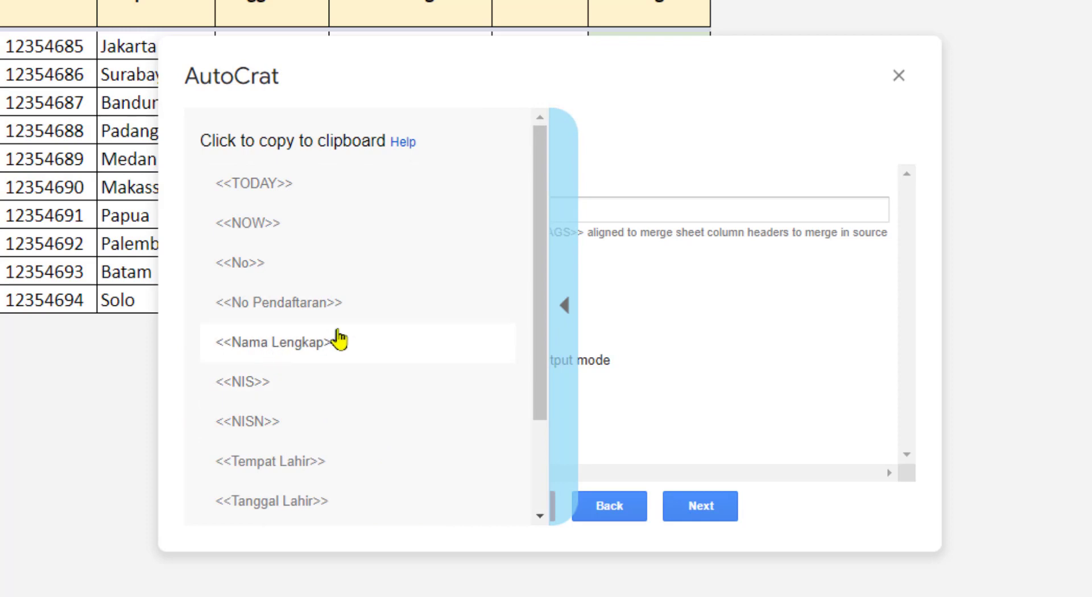
left_click(312, 344)
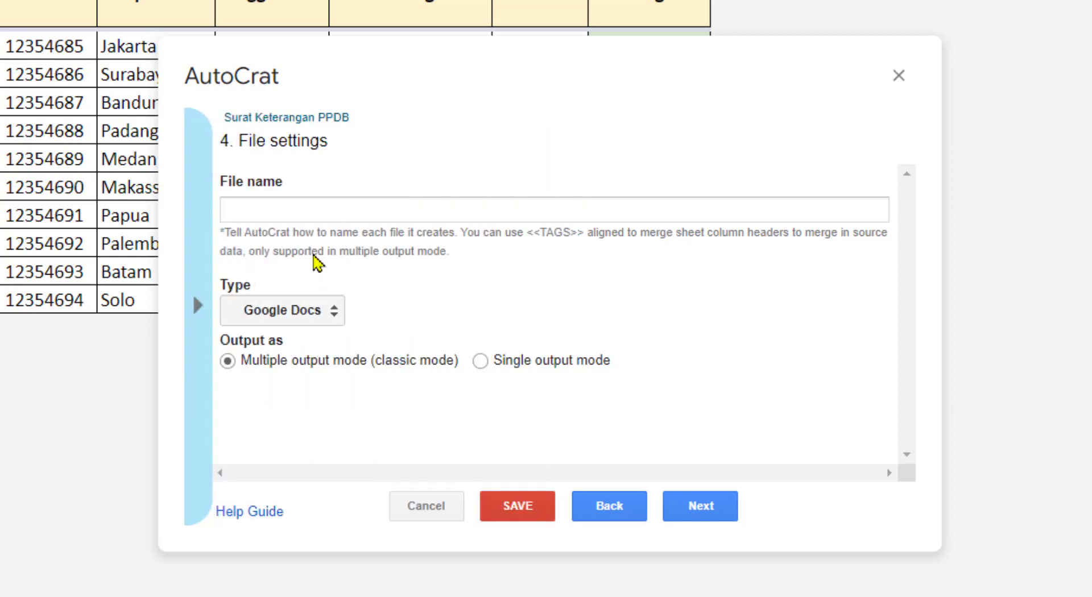
right_click(291, 211)
left_click(347, 372)
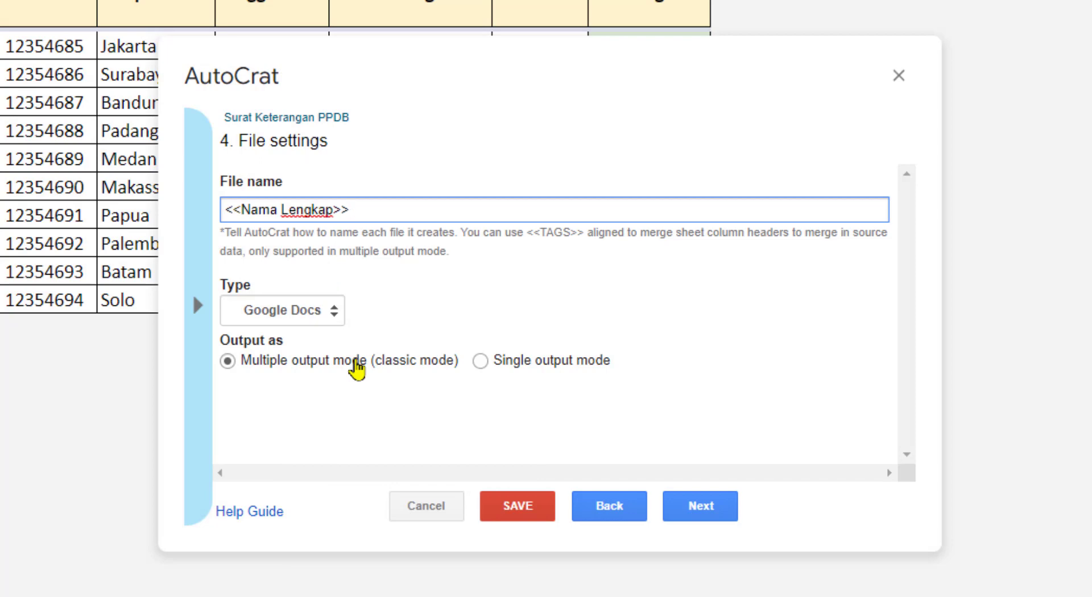
Extend the file name with a hyphen and the copied <<Keterangan>> tag to make "<<Nama Lengkap>> - <<Keterangan>>".
type("-")
left_click(198, 306)
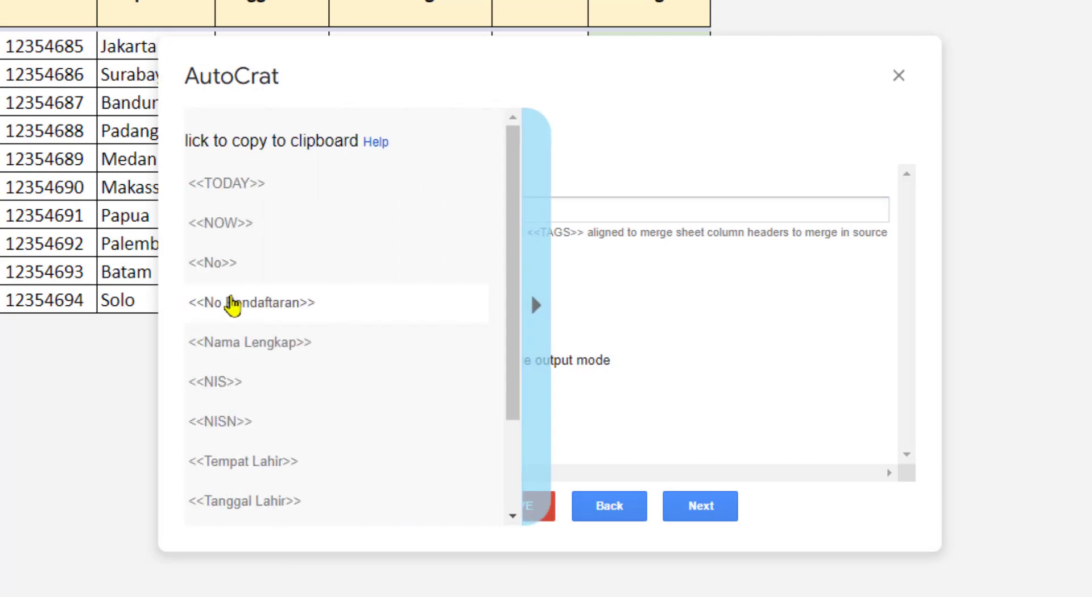
scroll(405, 366, "down", 3)
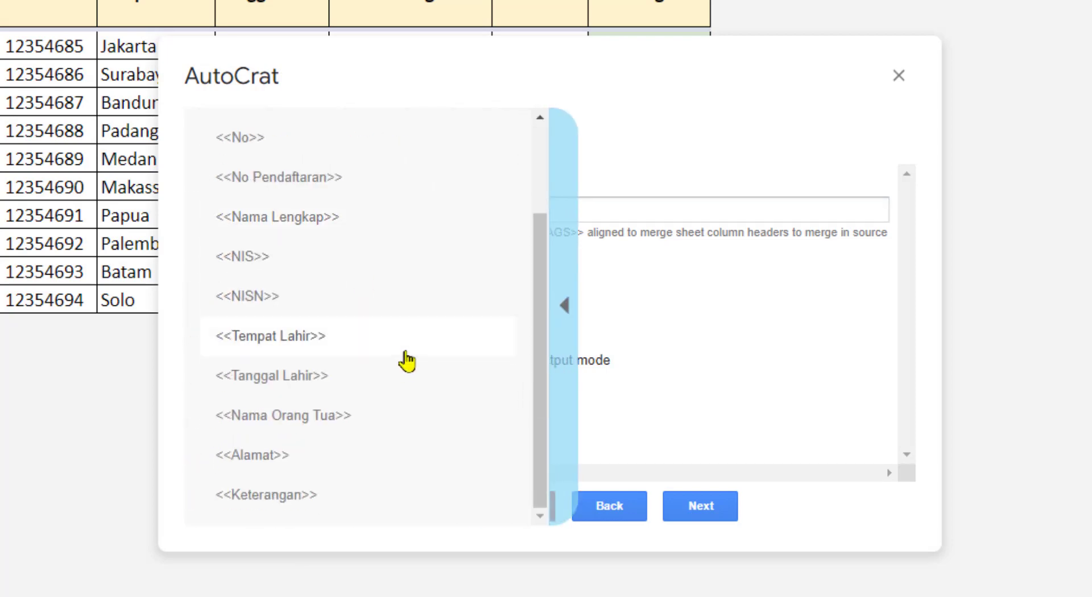
left_click(310, 496)
key("ctrl+c")
right_click(427, 212)
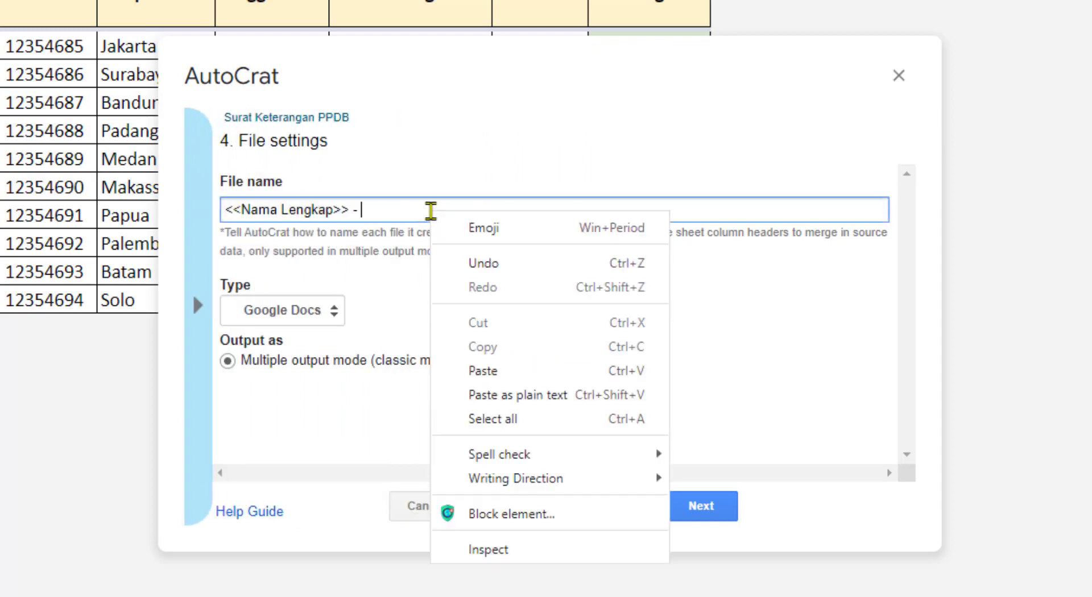
left_click(484, 371)
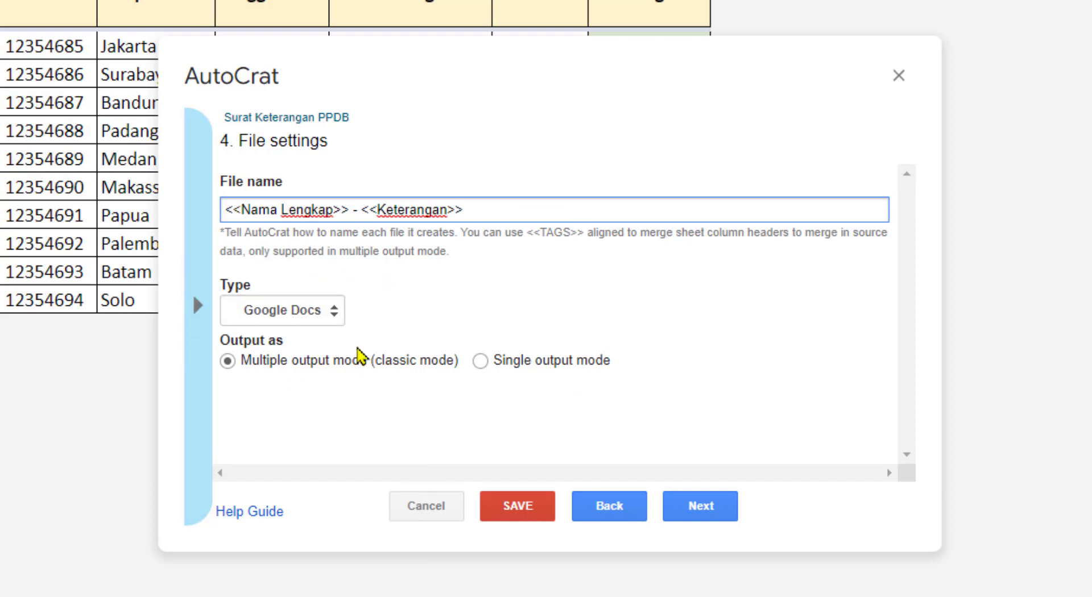
Set the output file type to PDF, keeping multiple output mode, and proceed to choosing the destination folder.
left_click(337, 313)
left_click(329, 350)
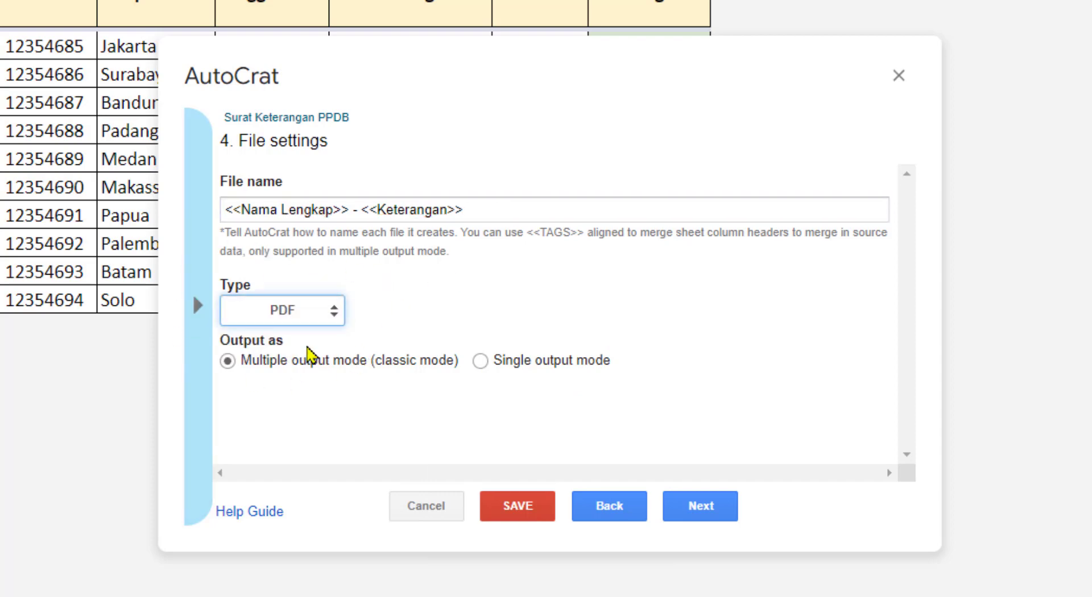
left_click(337, 315)
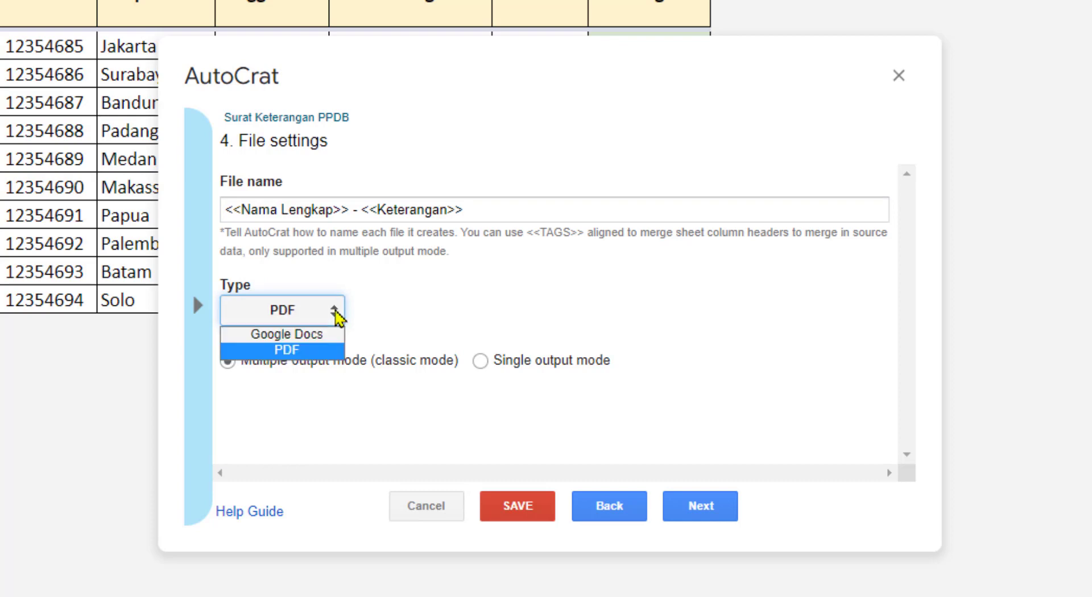
left_click(310, 351)
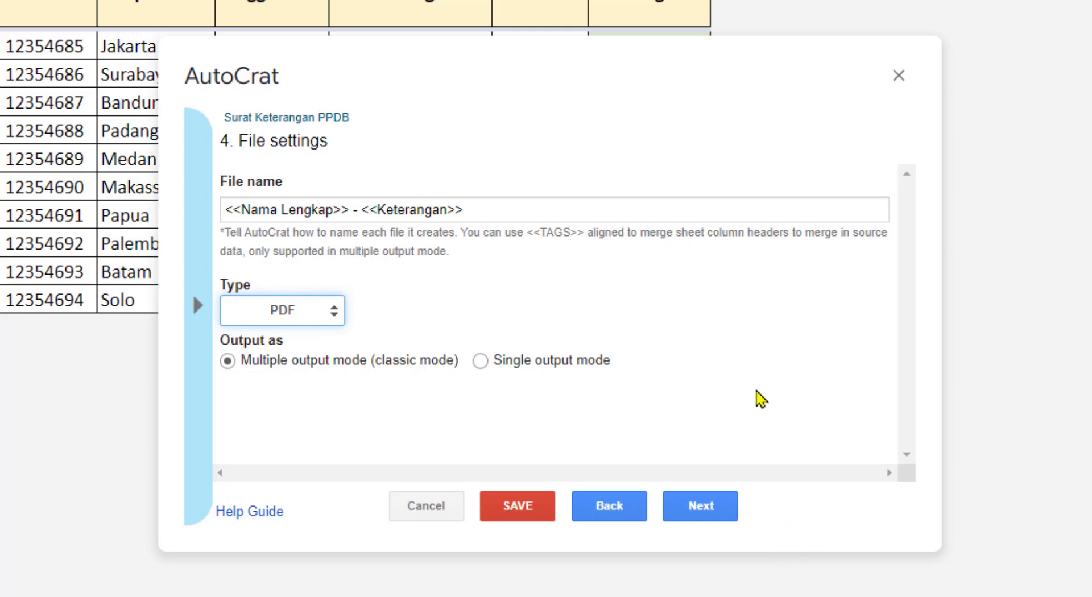
left_click(718, 515)
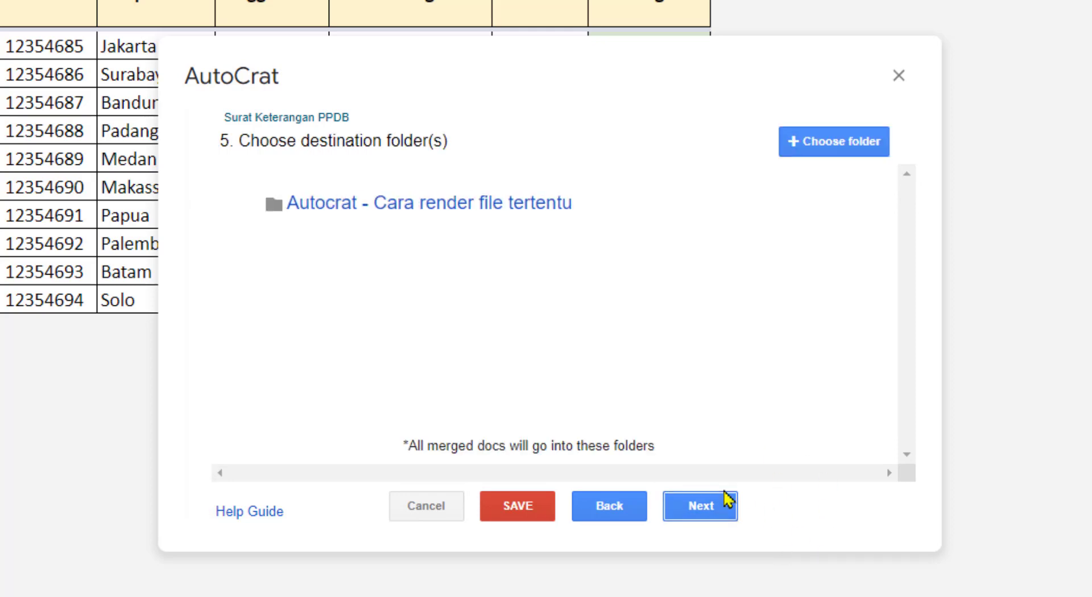
Remove the default destination folder "Autocrat - Cara render file tertentu" from the job.
mouse_move(378, 226)
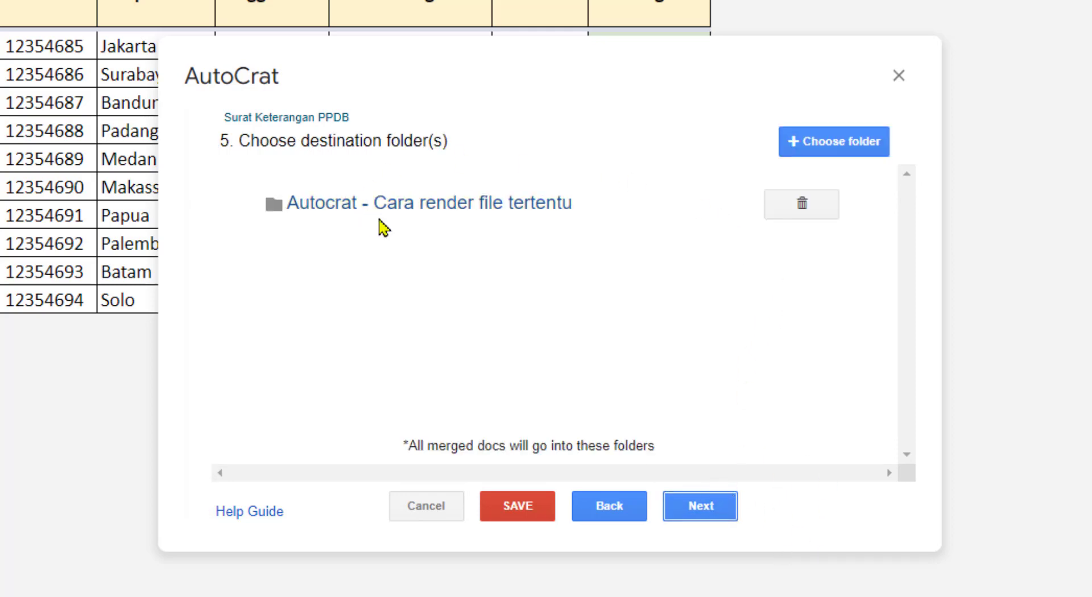
left_click(832, 206)
left_click(854, 268)
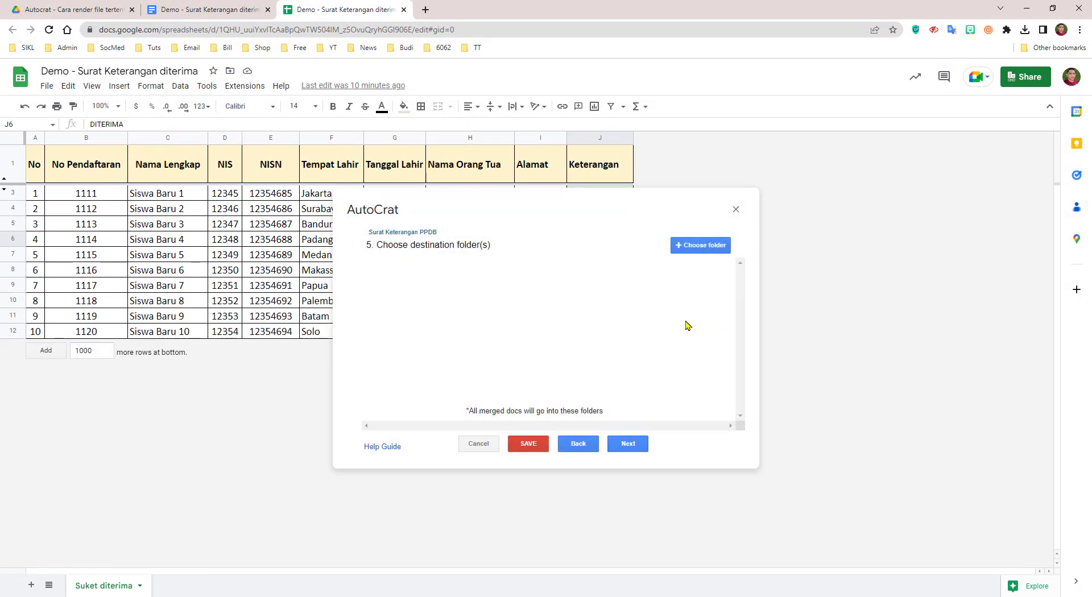
Copy the name of the "PDF Surat Keterangan diterima" folder in Google Drive without renaming it, and return to AutoCrat.
left_click(85, 10)
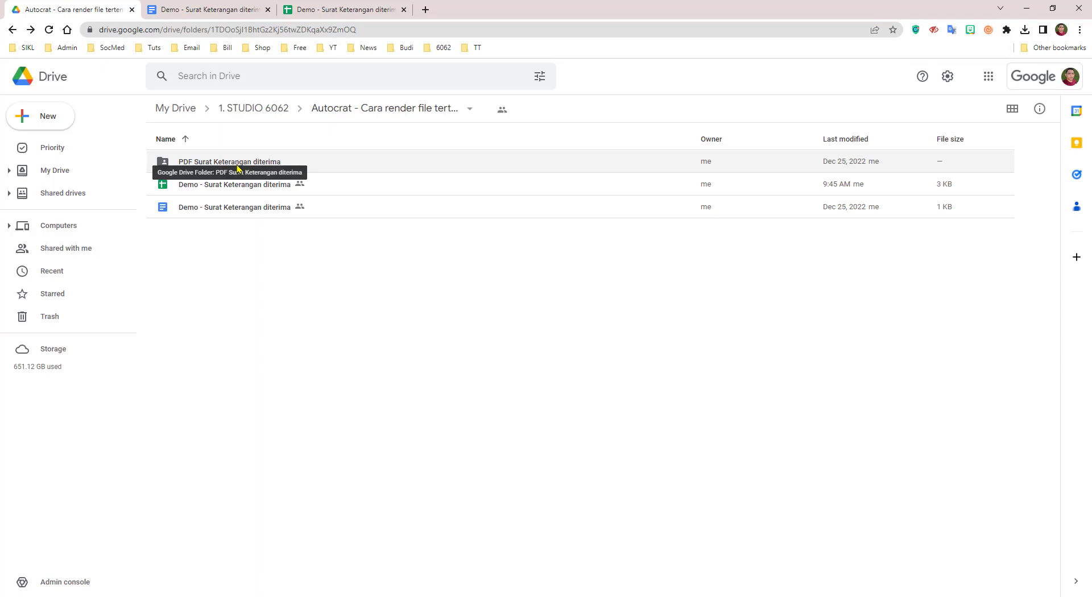
right_click(238, 165)
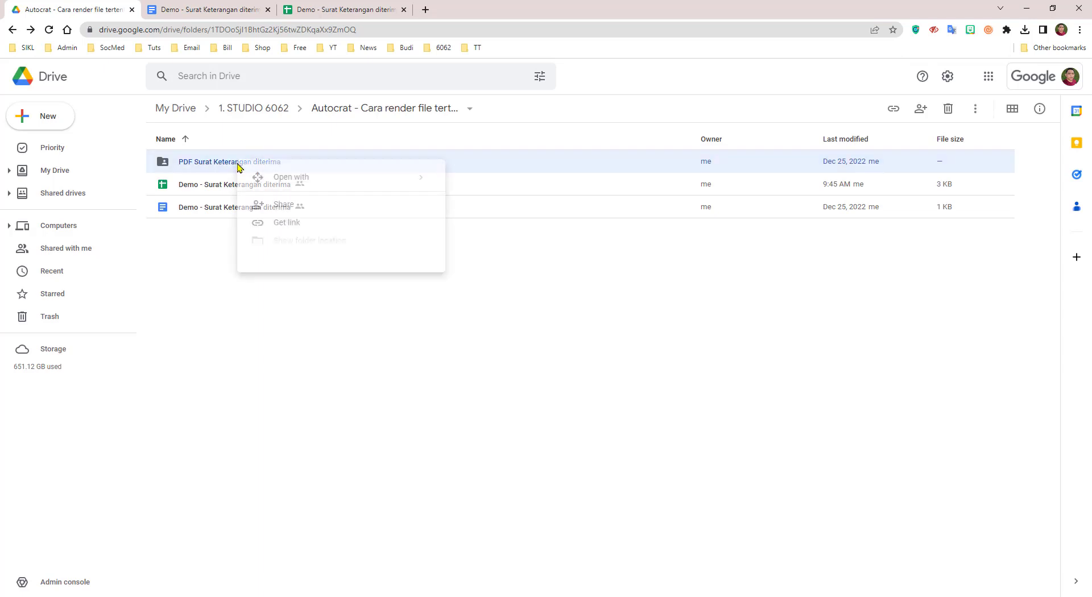
left_click(300, 317)
right_click(467, 324)
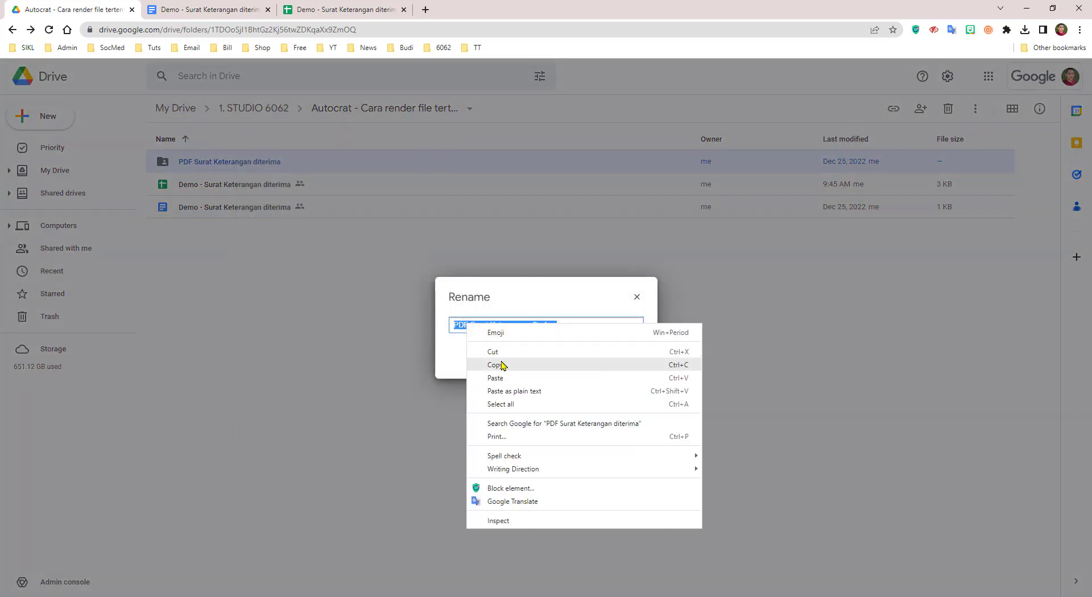
left_click(495, 361)
left_click(609, 359)
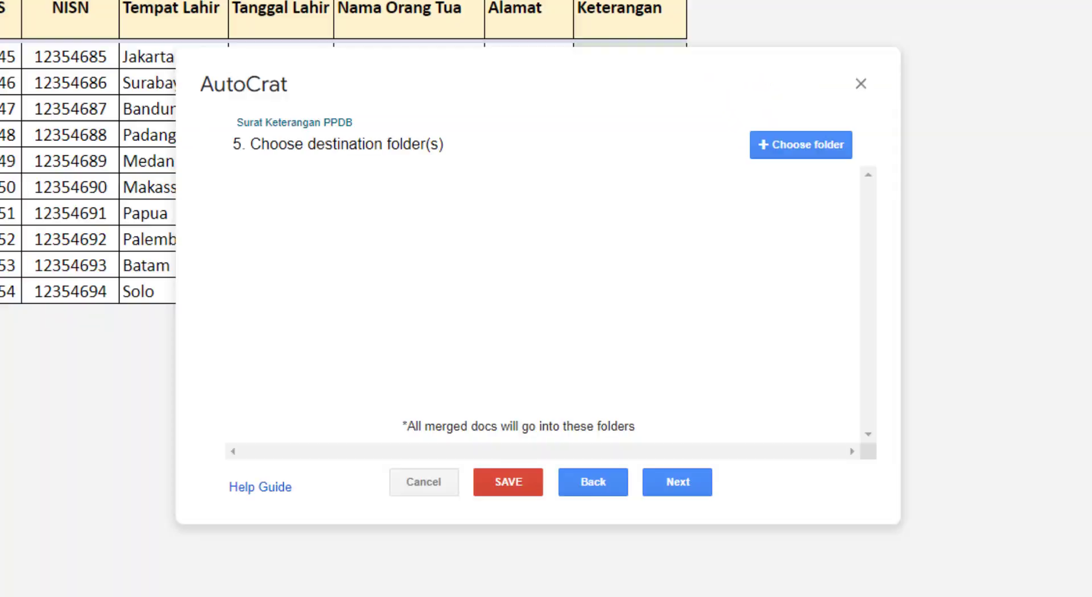
Find and choose the "PDF Surat Keterangan diterima" folder as the job's destination, and skip the dynamic folder reference.
left_click(831, 152)
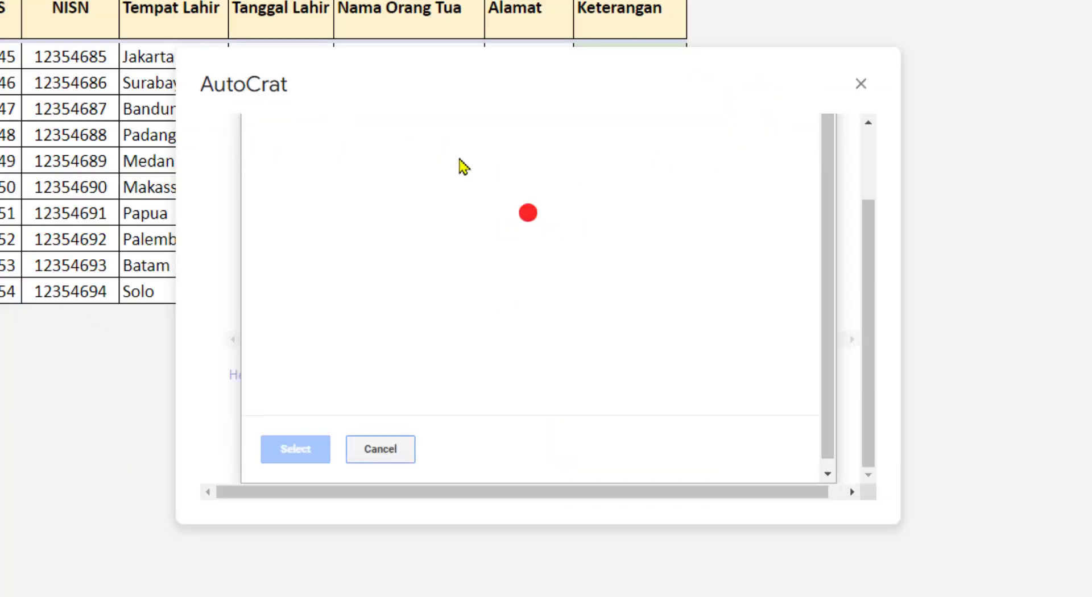
right_click(369, 147)
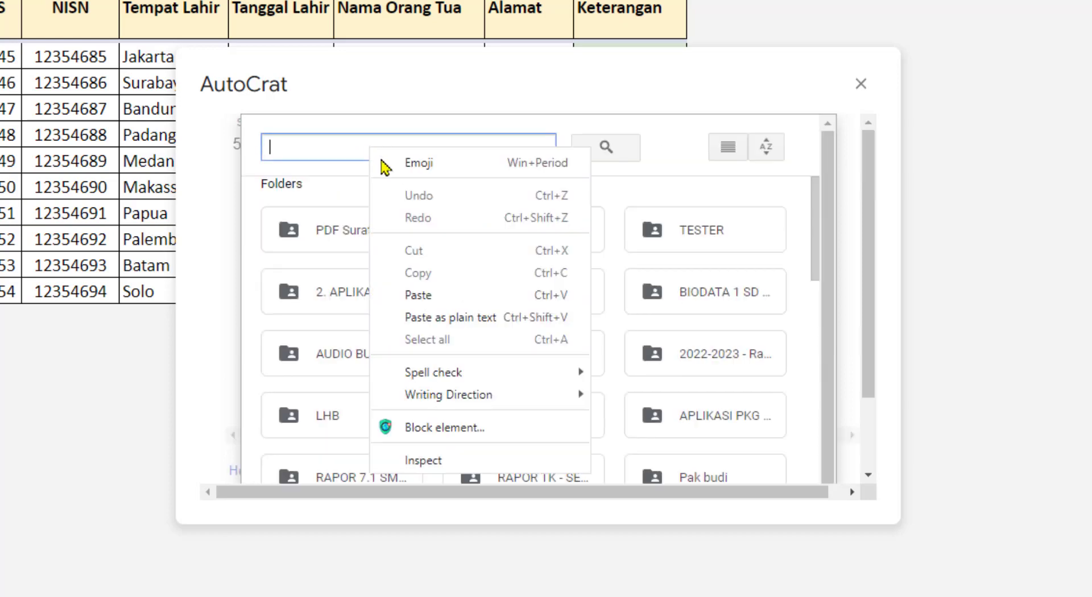
left_click(426, 297)
left_click(604, 155)
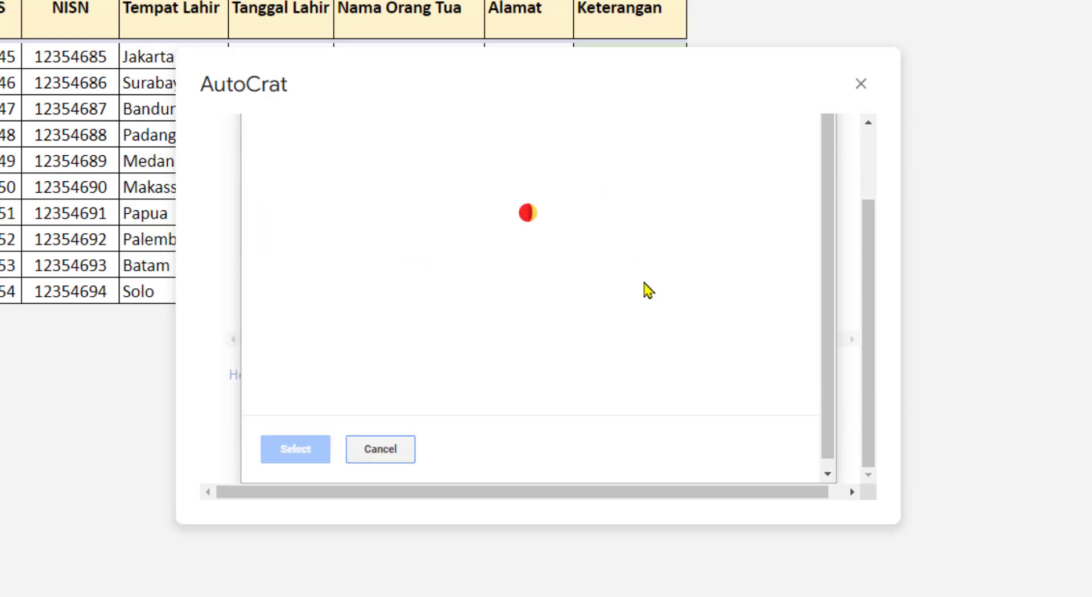
left_click(364, 185)
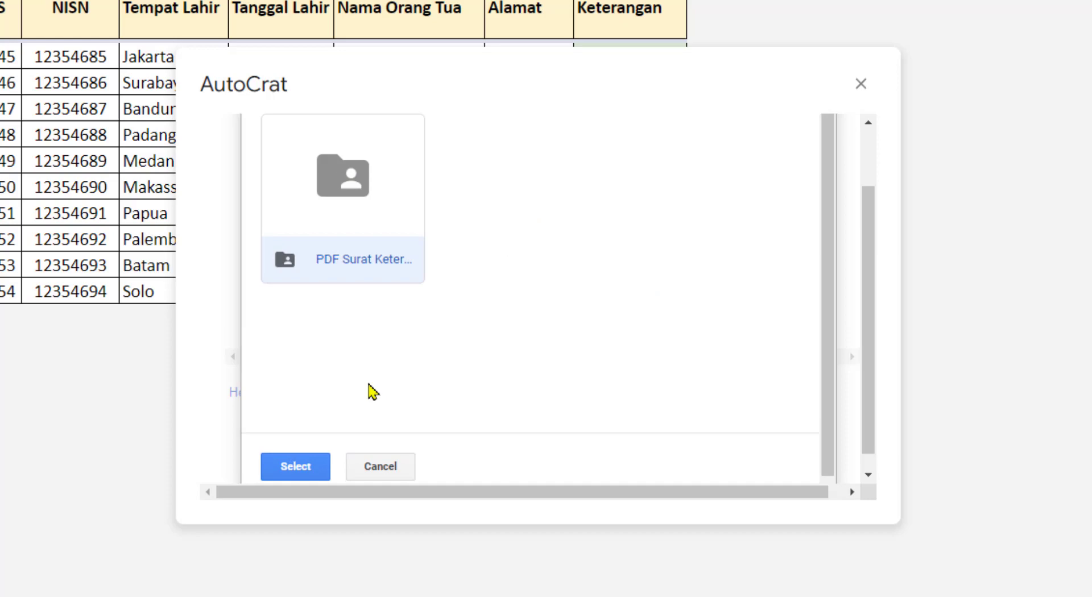
left_click(312, 470)
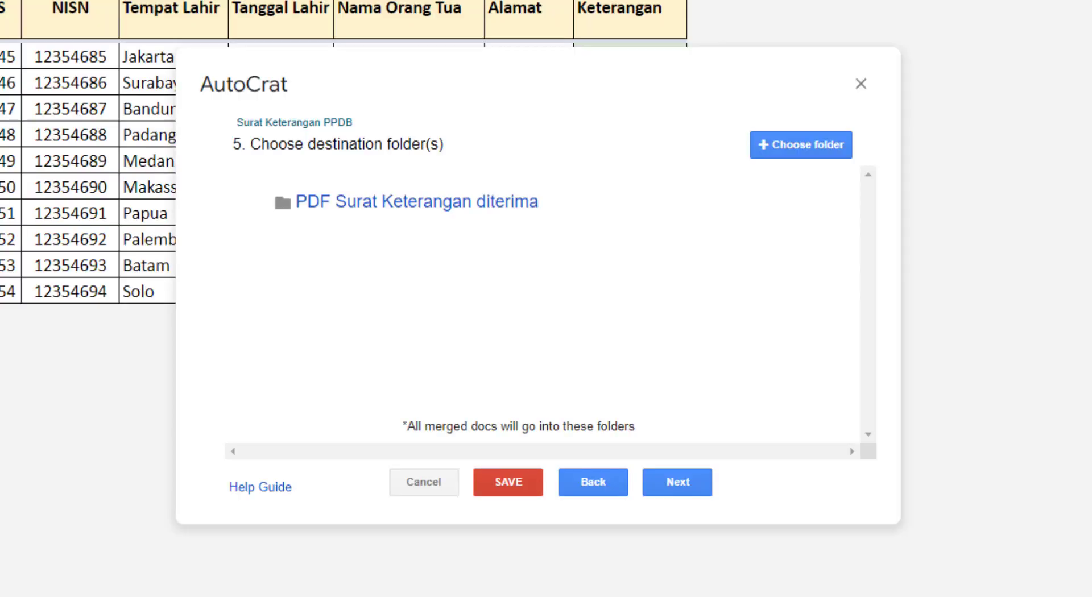
left_click(692, 492)
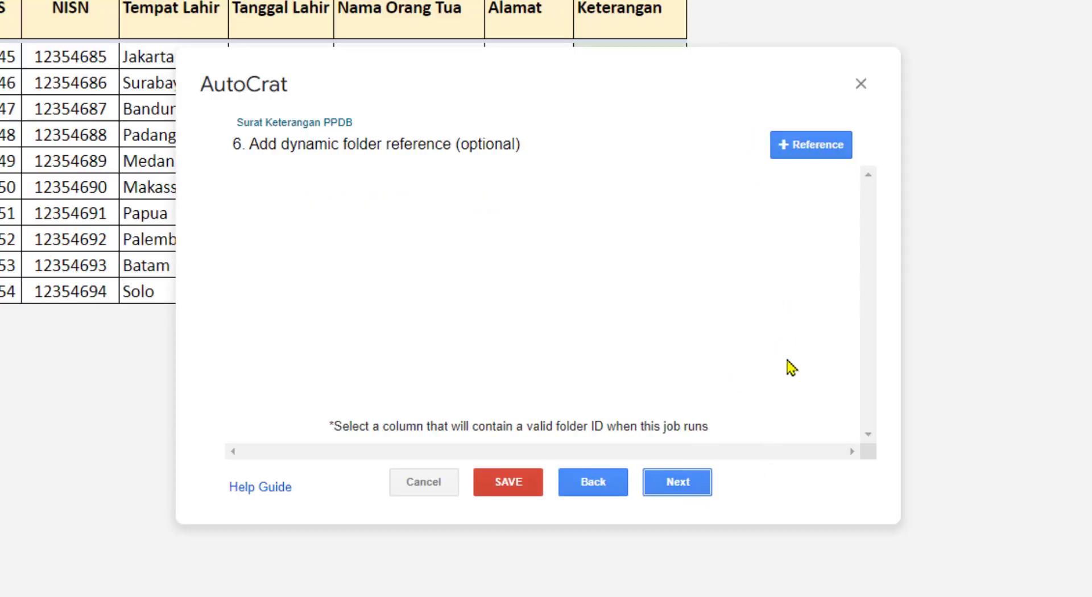
left_click(686, 492)
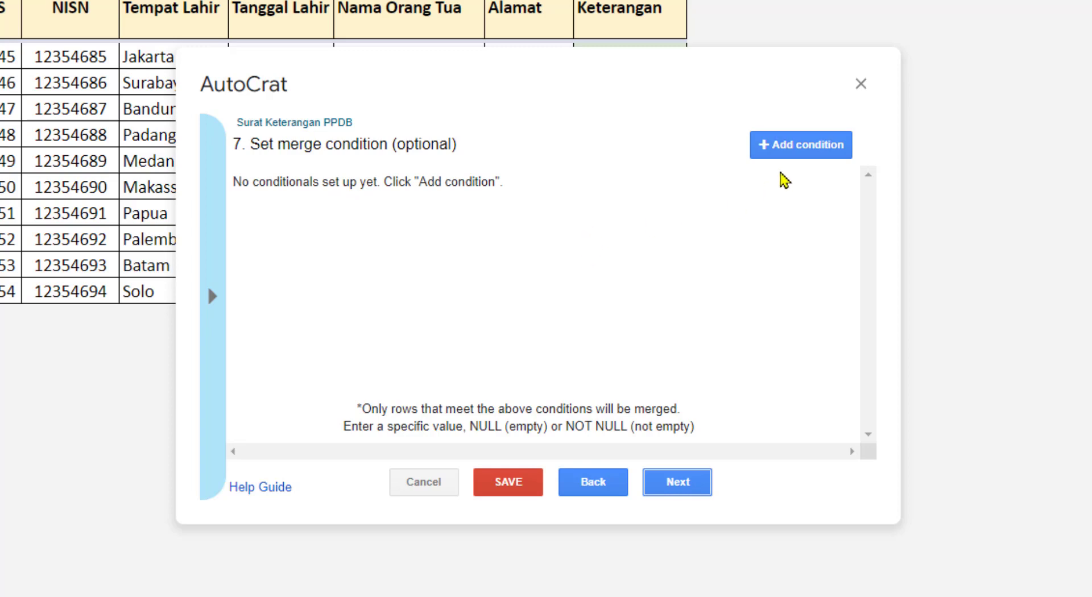
Add a merge condition that only merges rows where the Keterangan column equals DITERIMA.
left_click(814, 151)
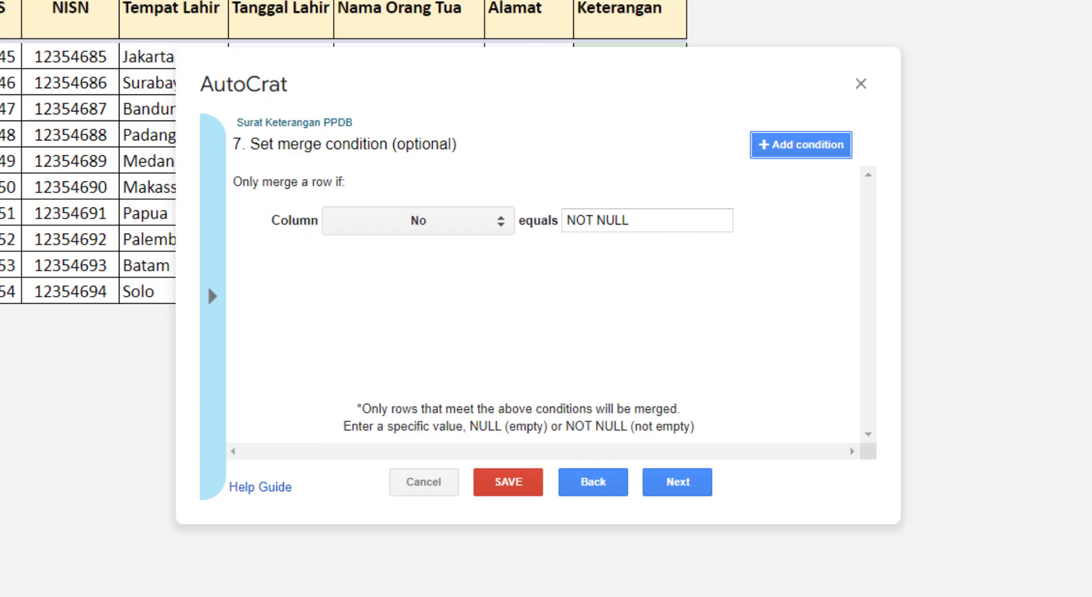
left_click(501, 222)
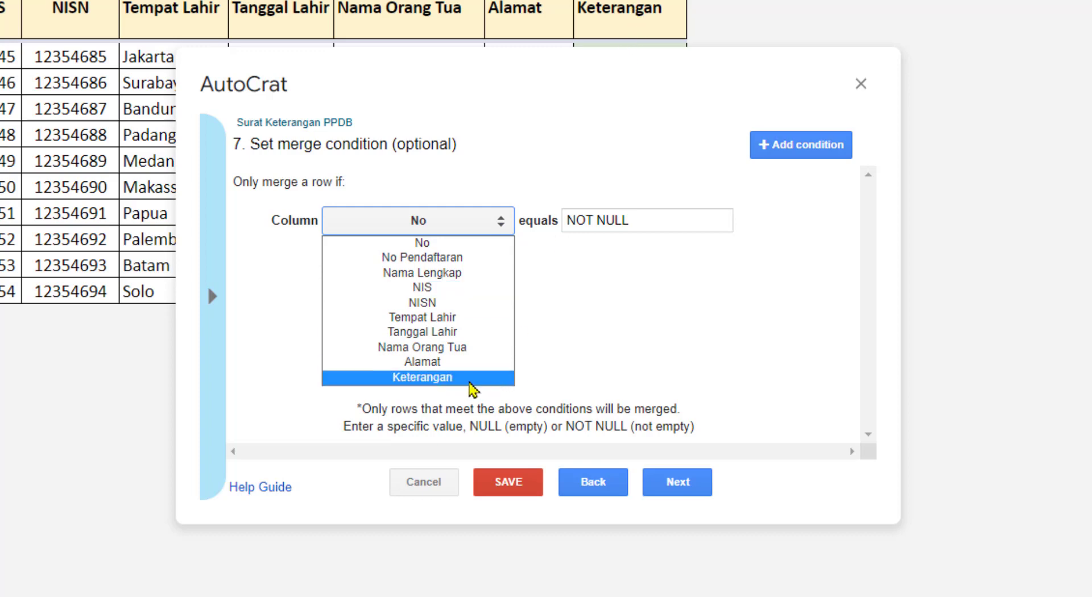
left_click(472, 378)
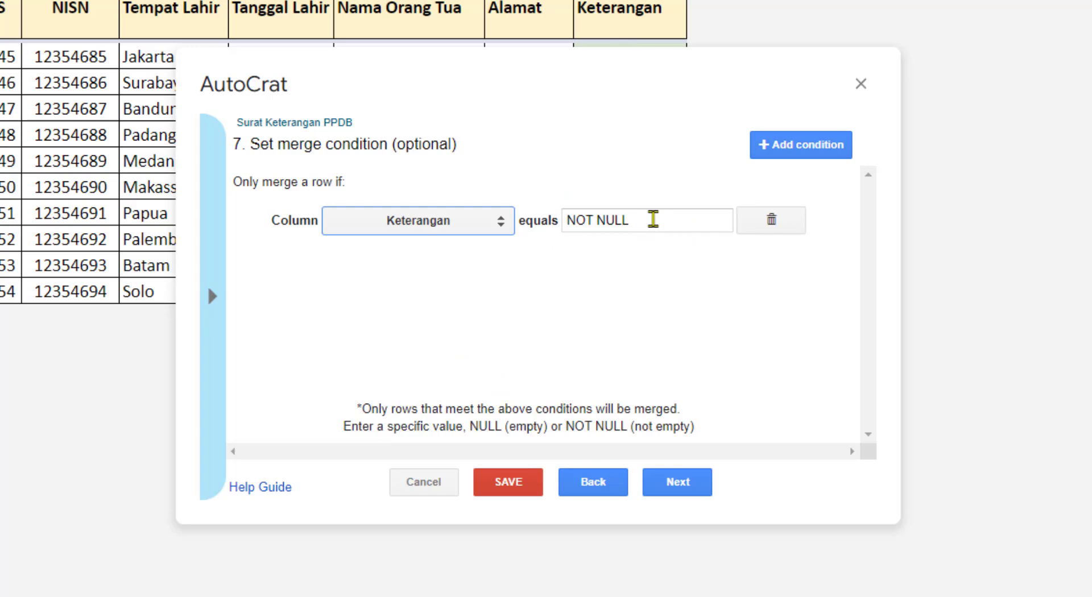
left_click_drag(653, 219, 523, 213)
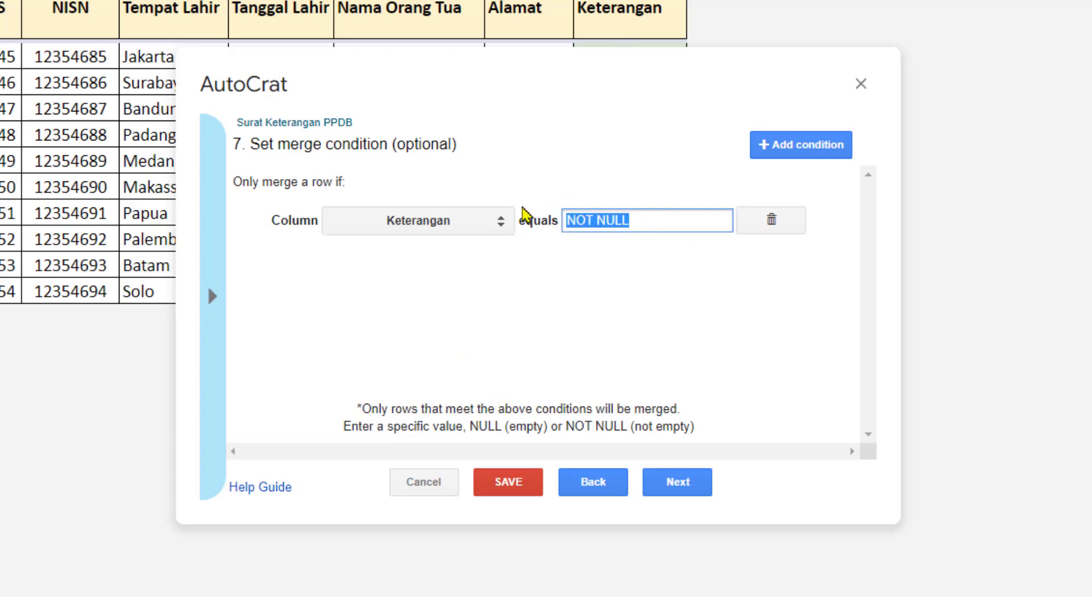
type("DITE")
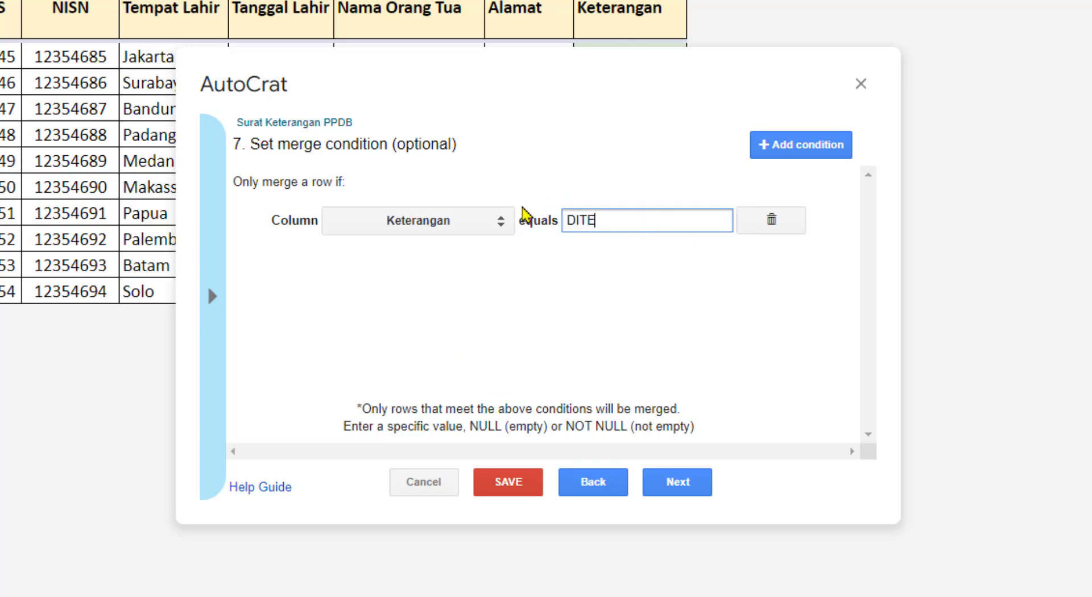
type("RIMA")
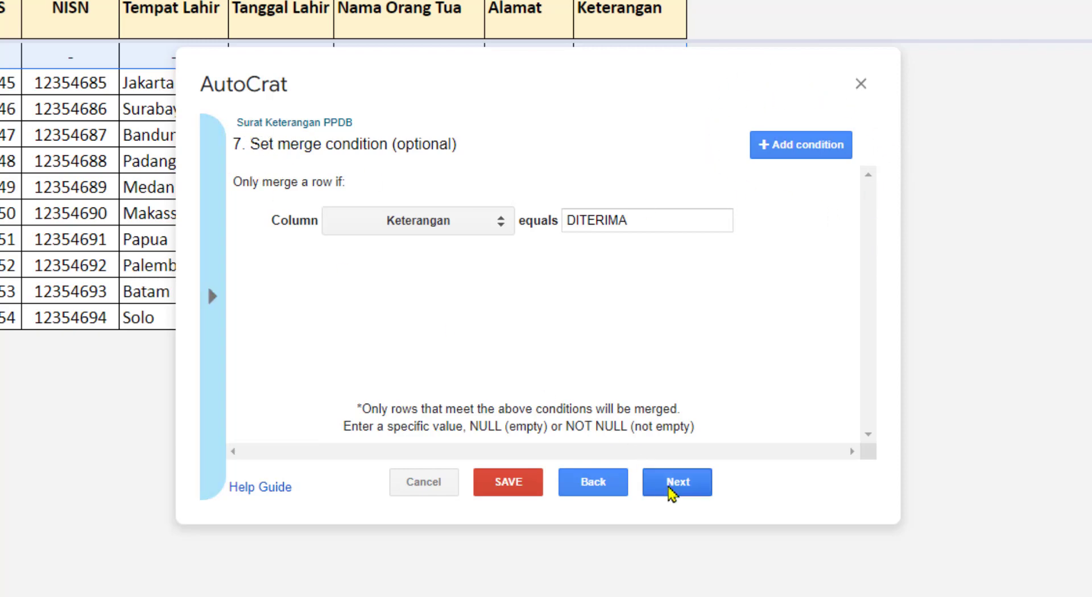
Keep document sharing and the form and time triggers set to No, and save the job.
left_click(692, 490)
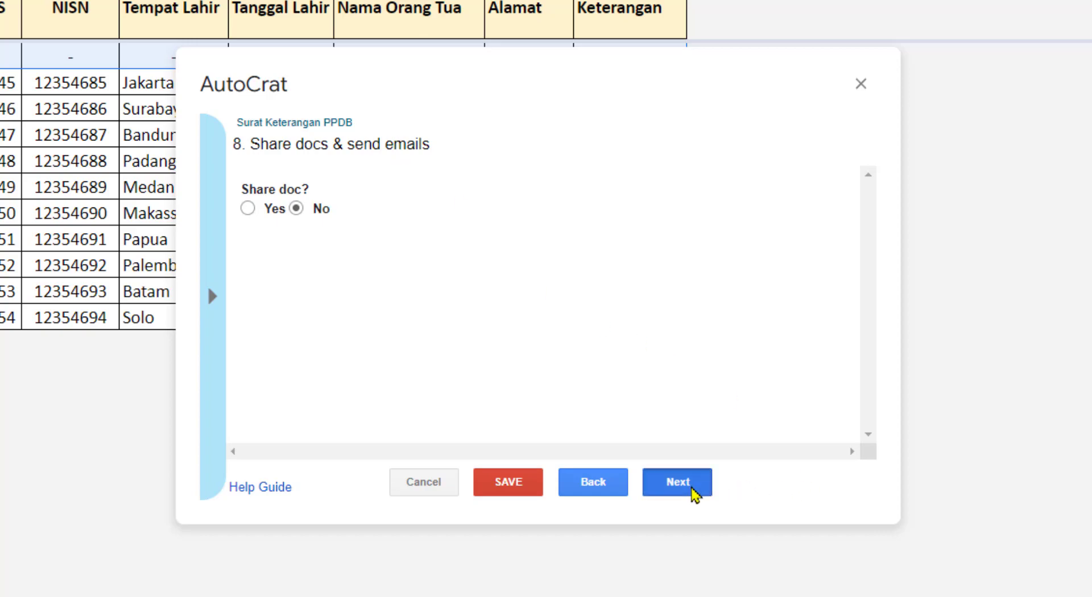
left_click(693, 492)
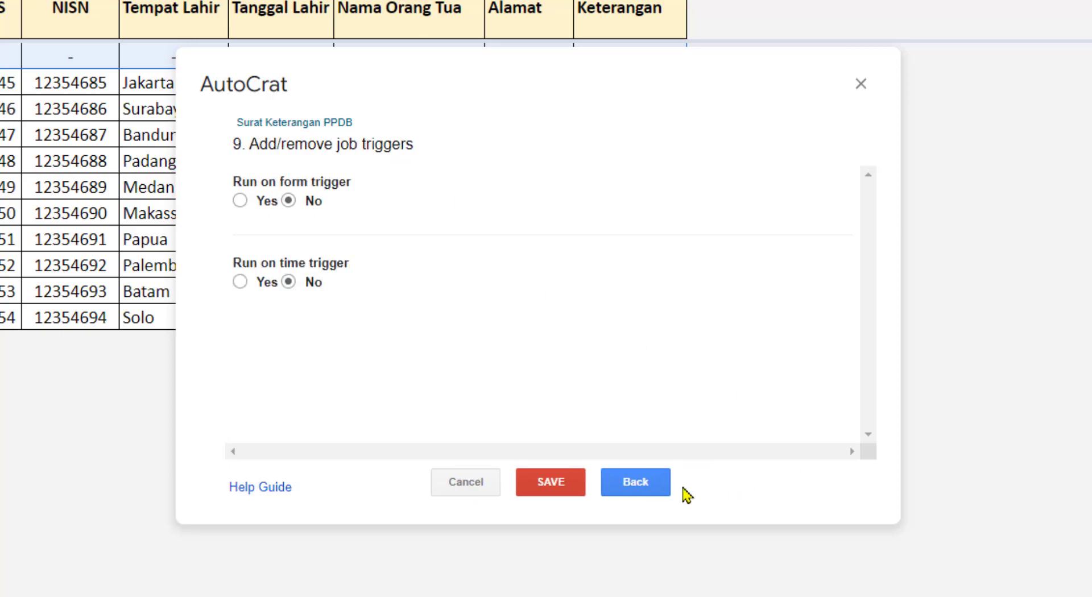
left_click(567, 487)
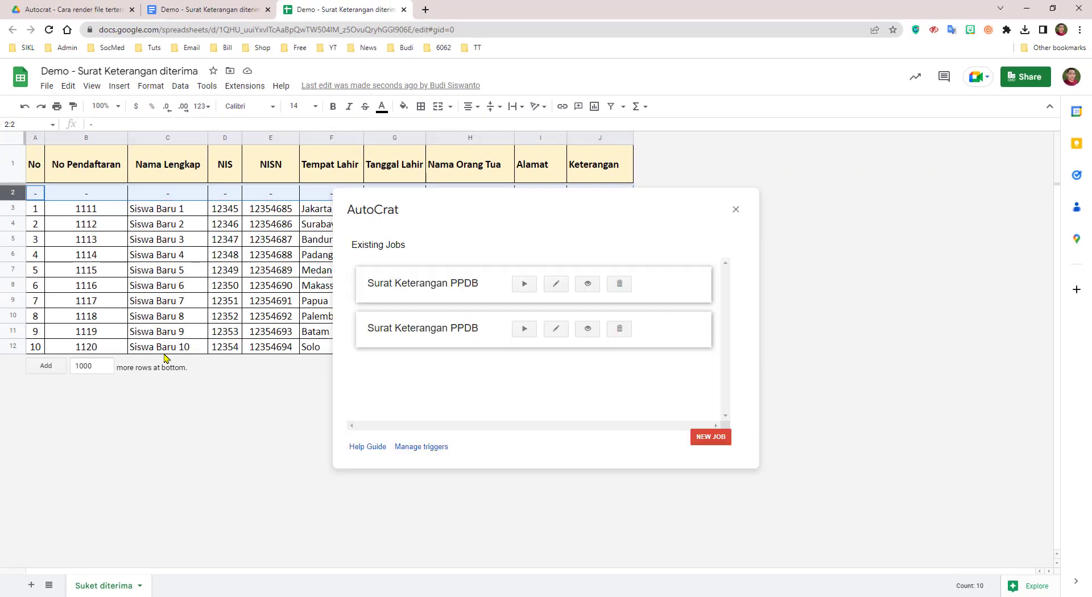
Widen the Alamat column until Keterangan clears the AutoCrat dialog, and run the second Surat Keterangan PPDB job.
left_click_drag(567, 138, 760, 137)
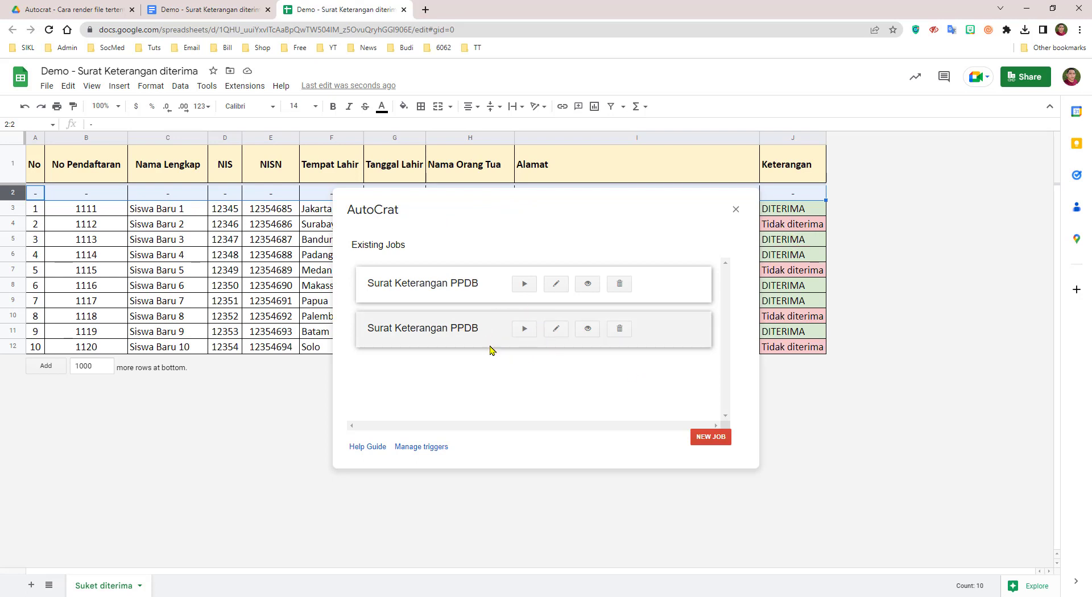
left_click(525, 331)
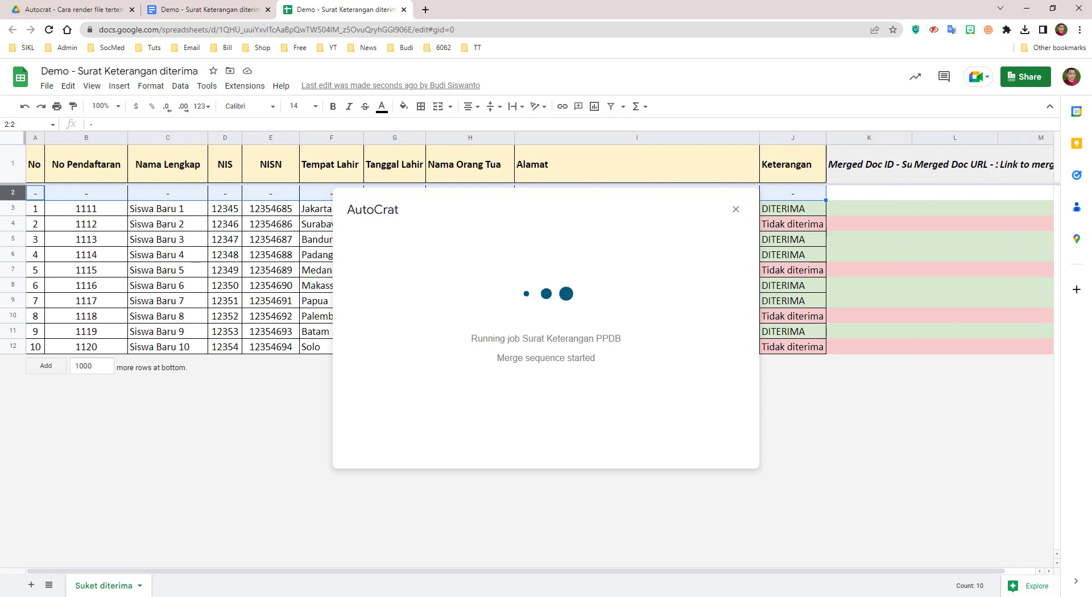
mouse_move(841, 577)
left_mouse_down()
mouse_move(876, 575)
mouse_move(858, 575)
left_mouse_up()
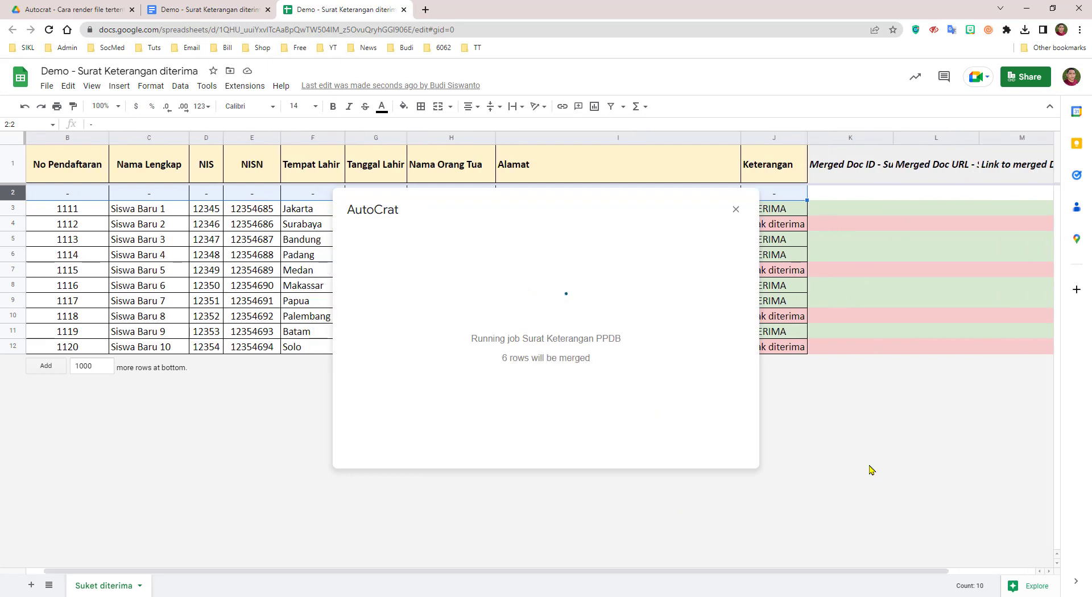
left_click_drag(862, 572, 948, 572)
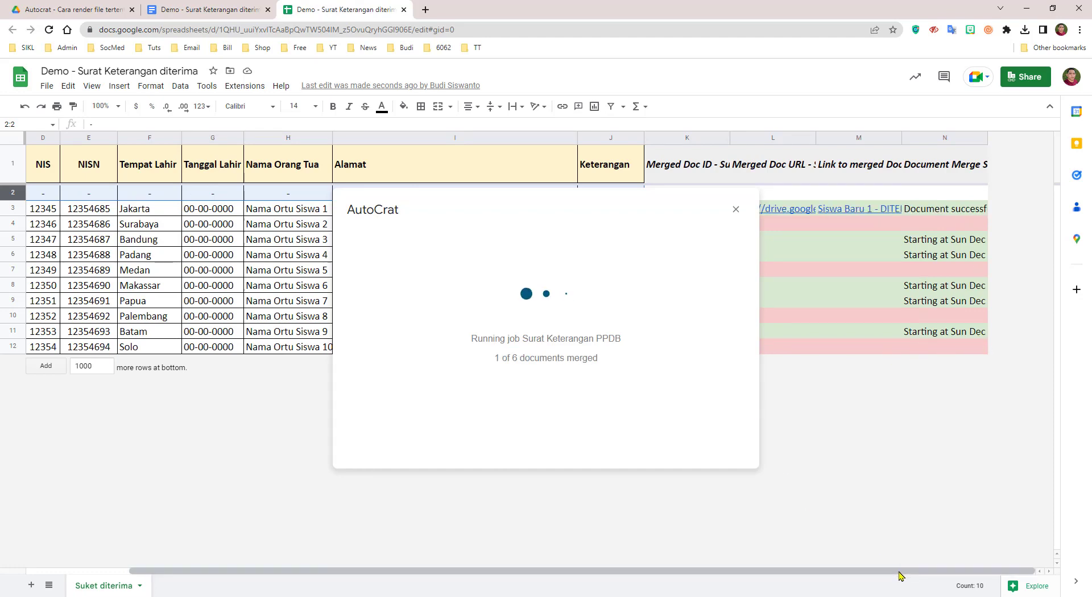
left_click_drag(900, 572, 886, 572)
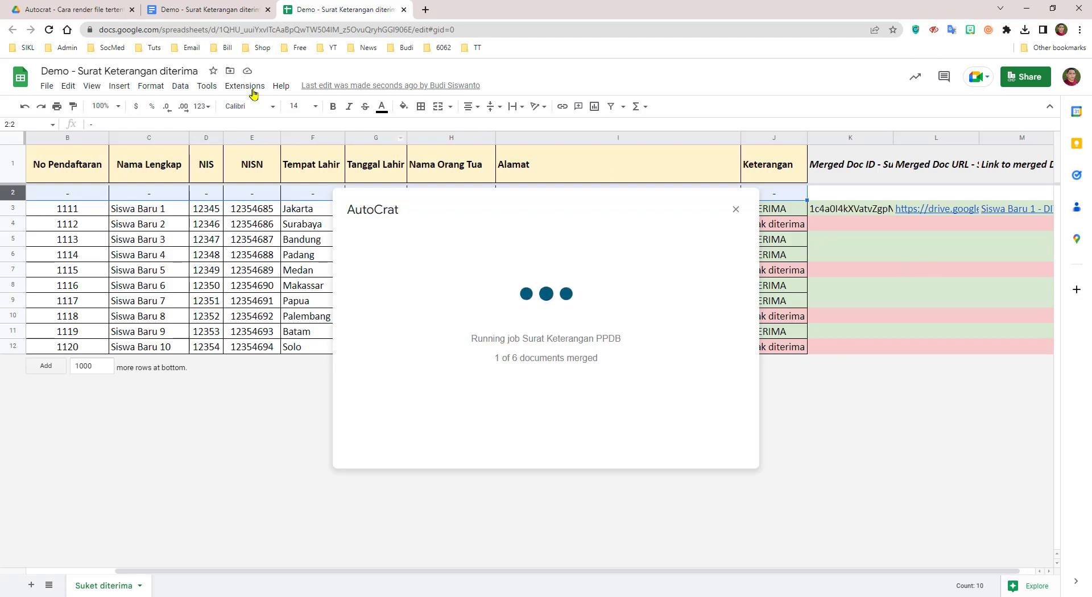
Switch to Google Drive and open the "PDF Surat Keterangan diterima" folder to check the generated PDF files.
left_click(88, 8)
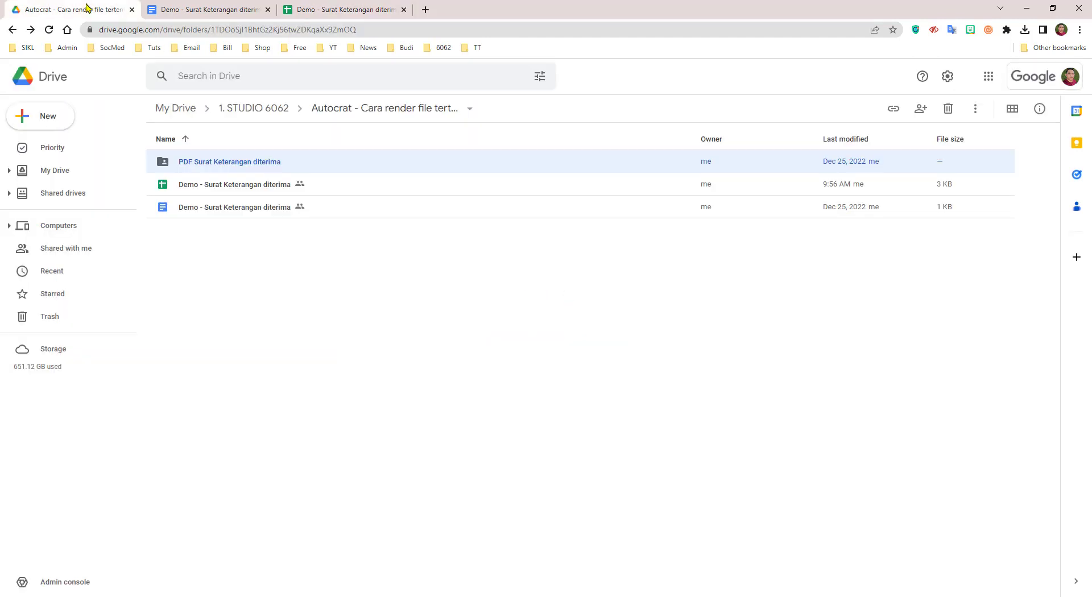
double_click(239, 165)
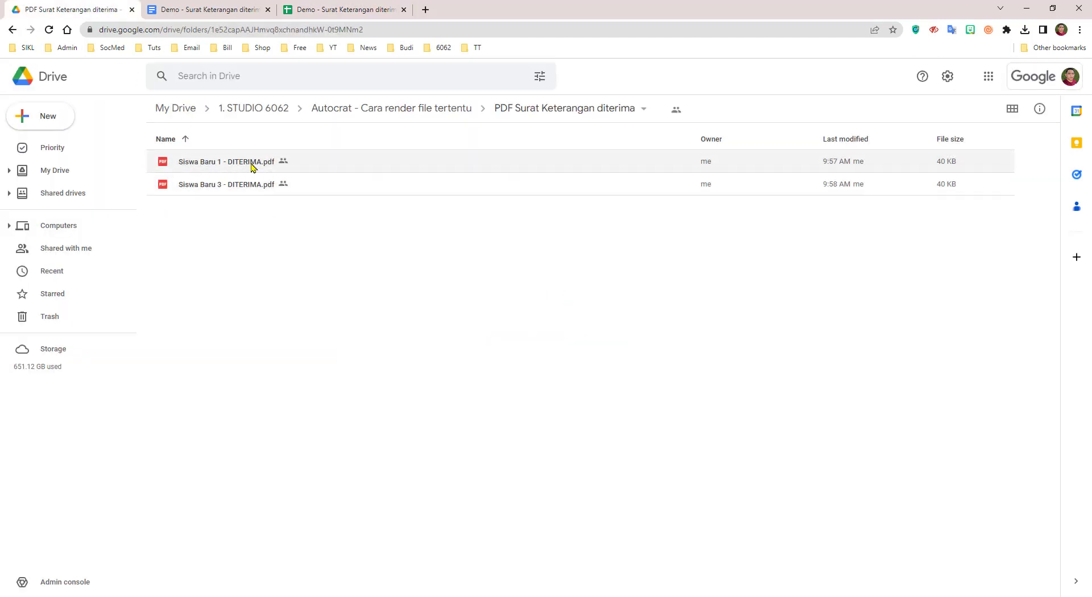
left_click(251, 186)
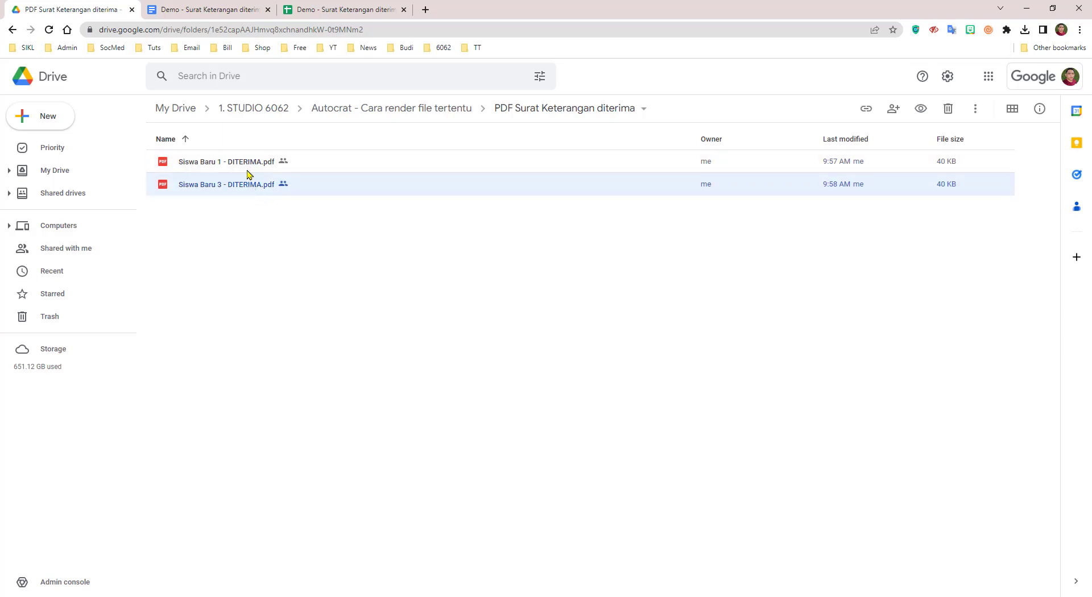
left_click(251, 236)
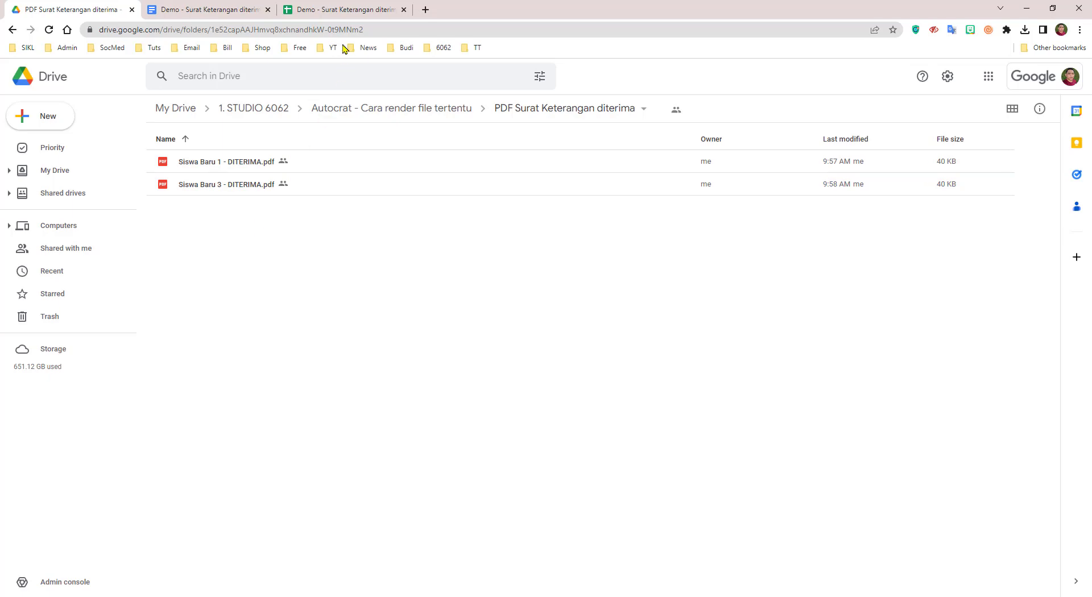
left_click(344, 9)
left_click(98, 9)
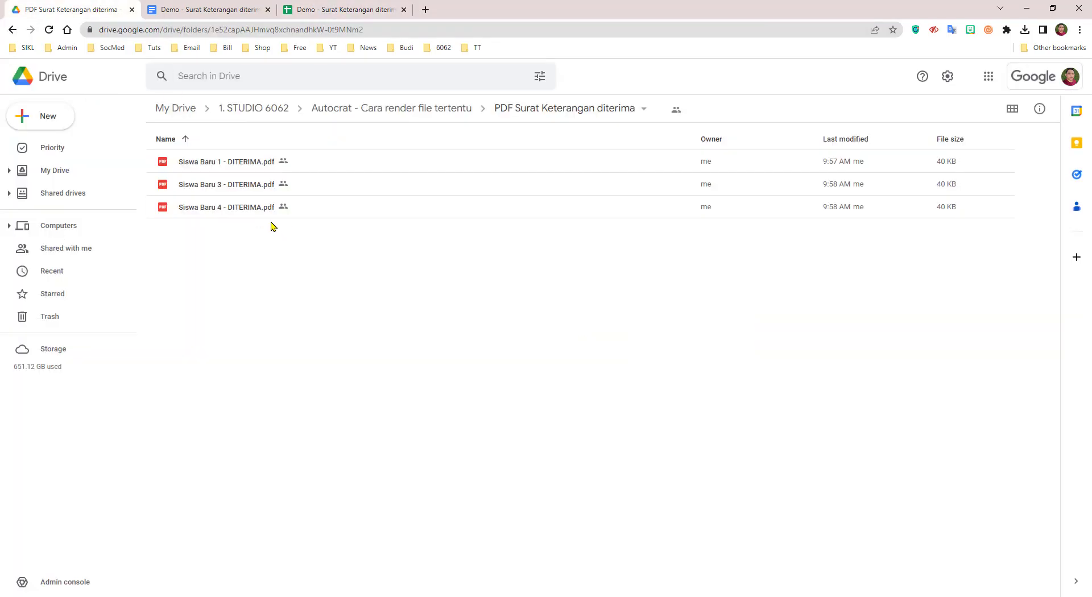
Return to the spreadsheet and compare the merged document links and merge status per row with the PDFs in Drive.
left_click(336, 12)
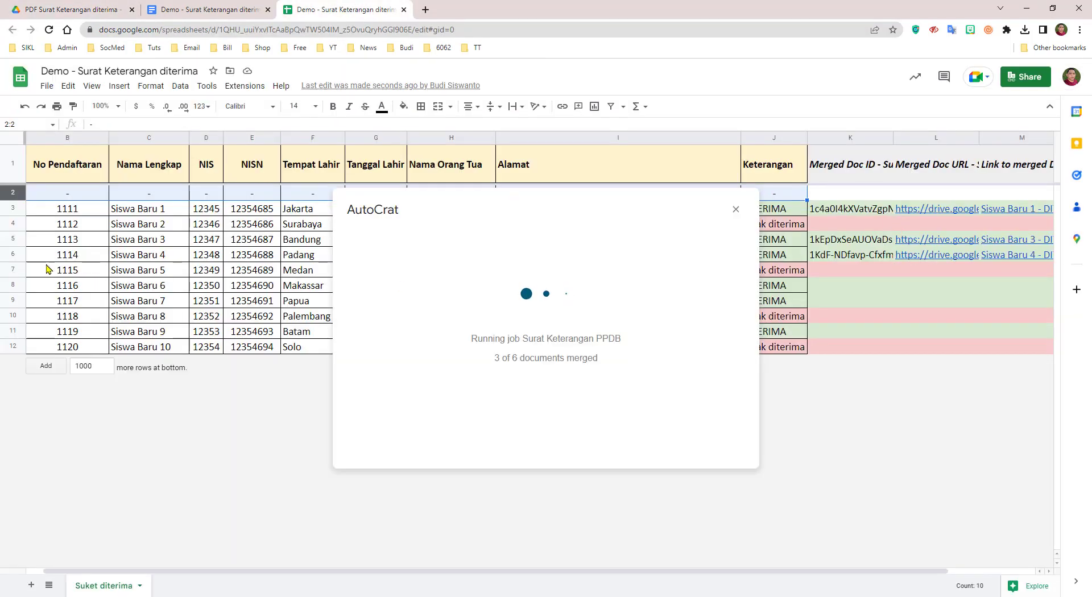
left_click(14, 255)
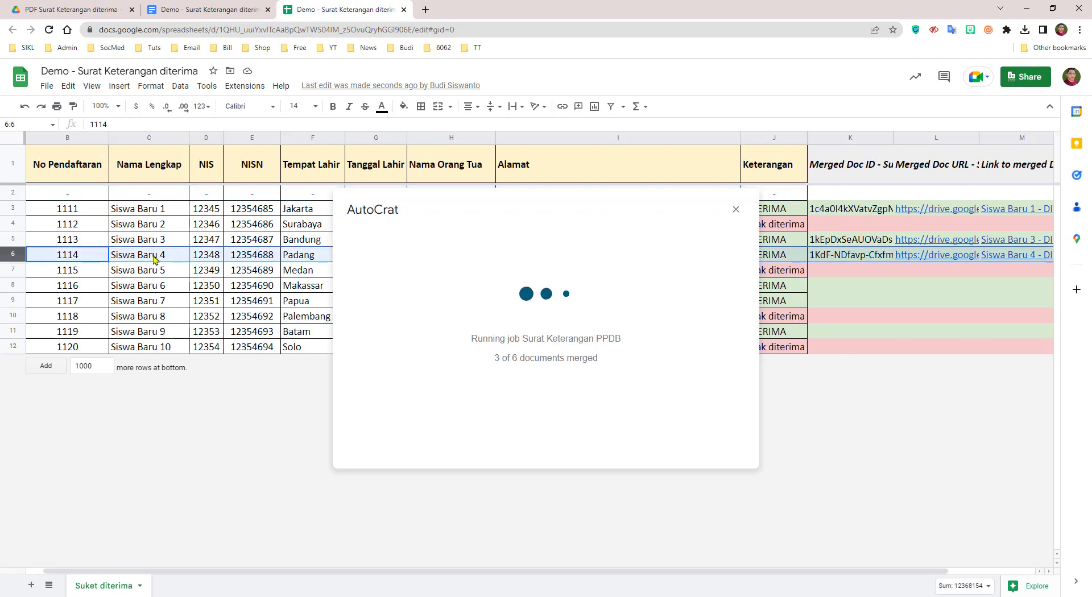
left_click_drag(864, 571, 943, 576)
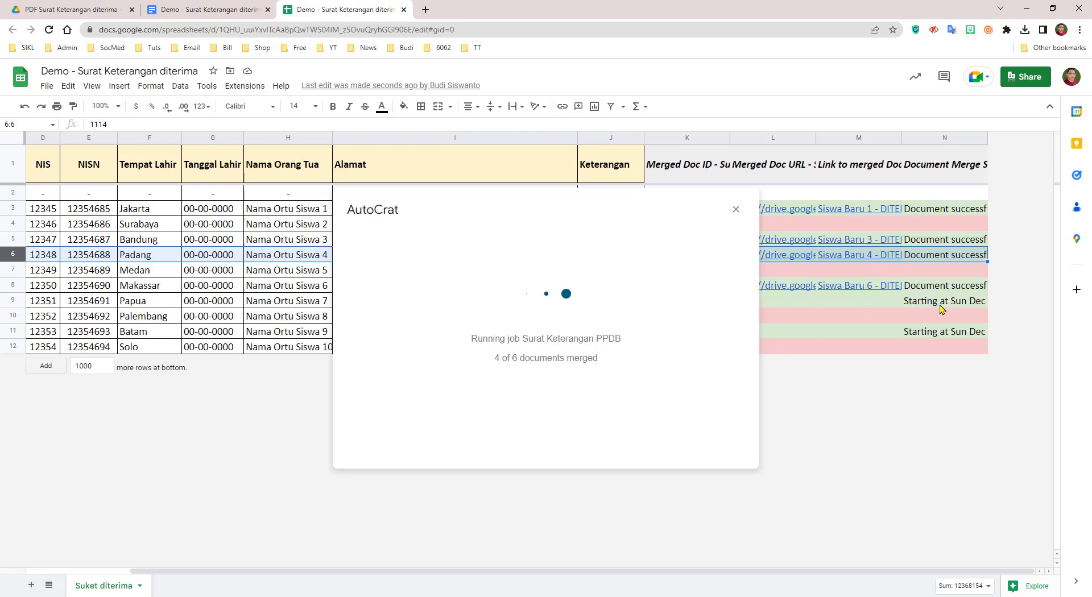
left_click(79, 8)
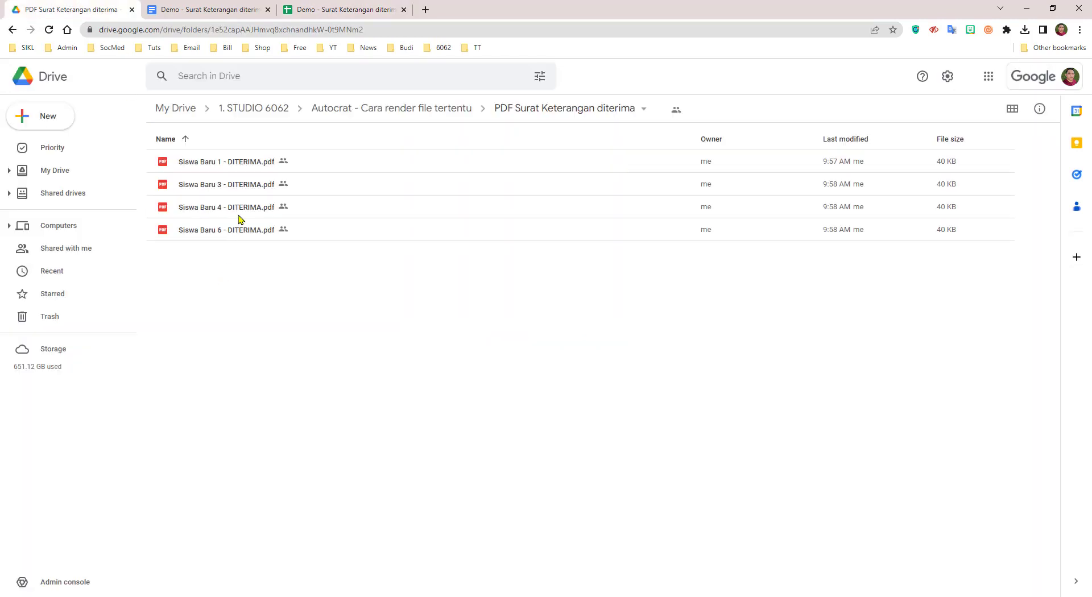
key("ctrl+3")
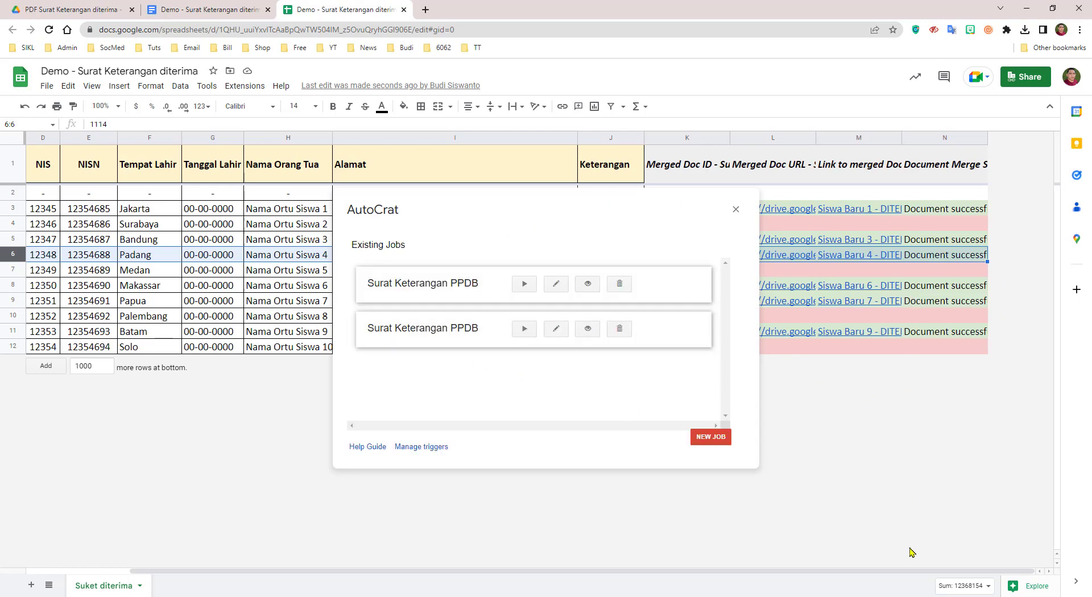
mouse_move(916, 572)
left_mouse_down()
mouse_move(878, 573)
mouse_move(904, 573)
left_mouse_up()
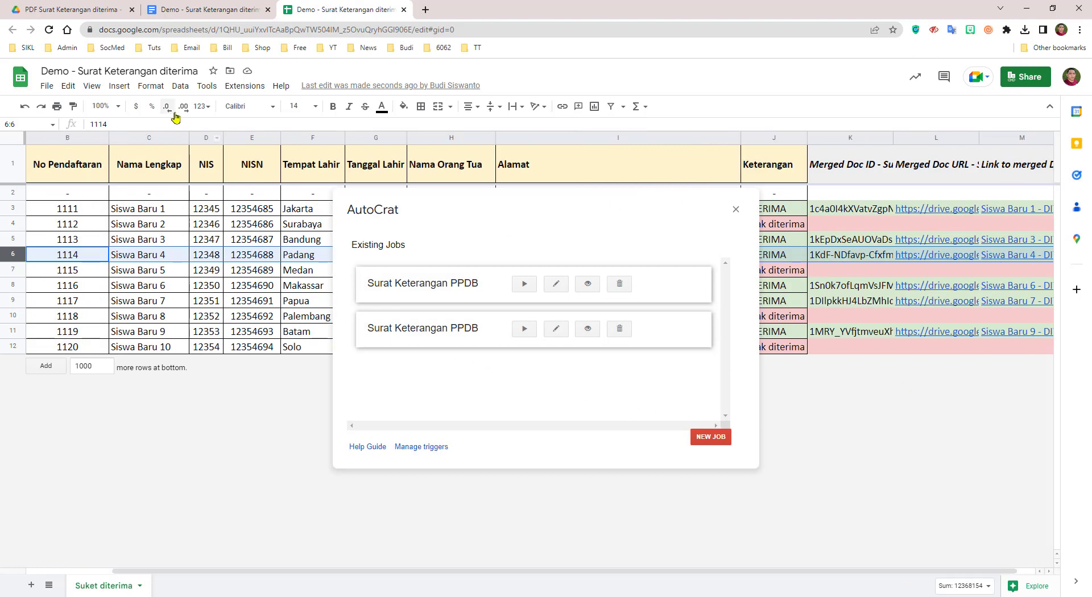
Open "Siswa Baru 6 - DITERIMA.pdf" from the Drive folder and check the merged name, NIS/NISN, birth details and address.
left_click(104, 10)
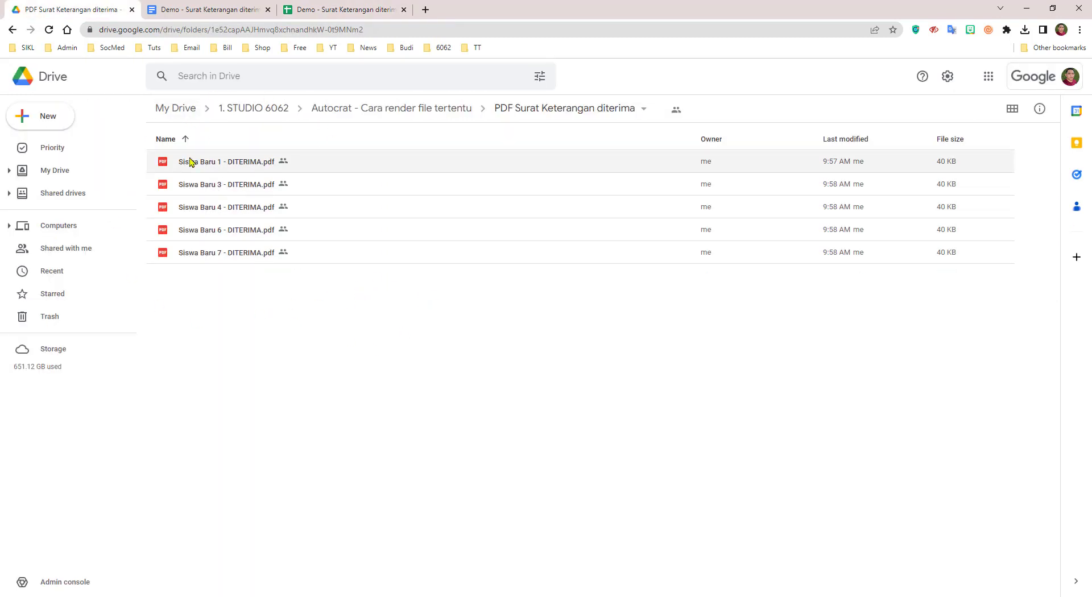
double_click(217, 231)
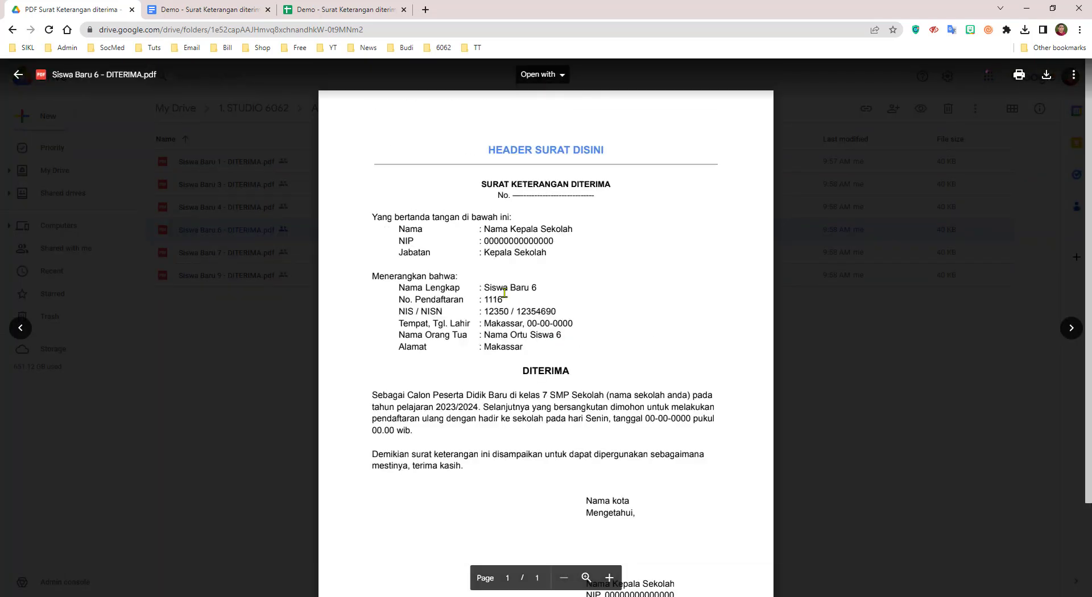
triple_click(492, 289)
triple_click(502, 315)
triple_click(512, 323)
triple_click(506, 344)
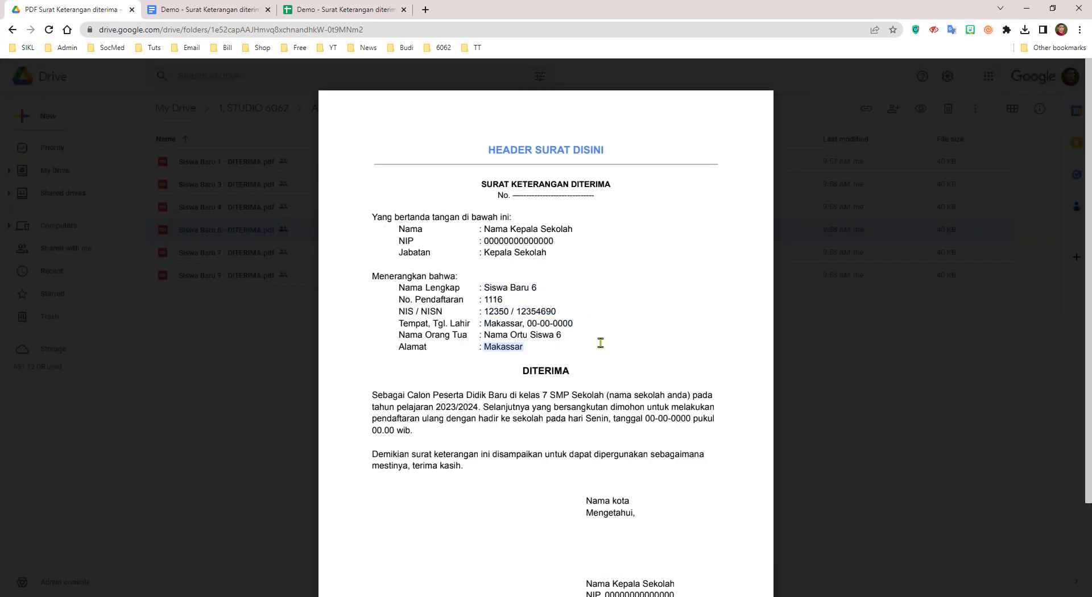
Close the Siswa Baru 6 letter, then open "Siswa Baru 4 - DITERIMA.pdf" and check its merged student details.
left_click(250, 228)
double_click(246, 215)
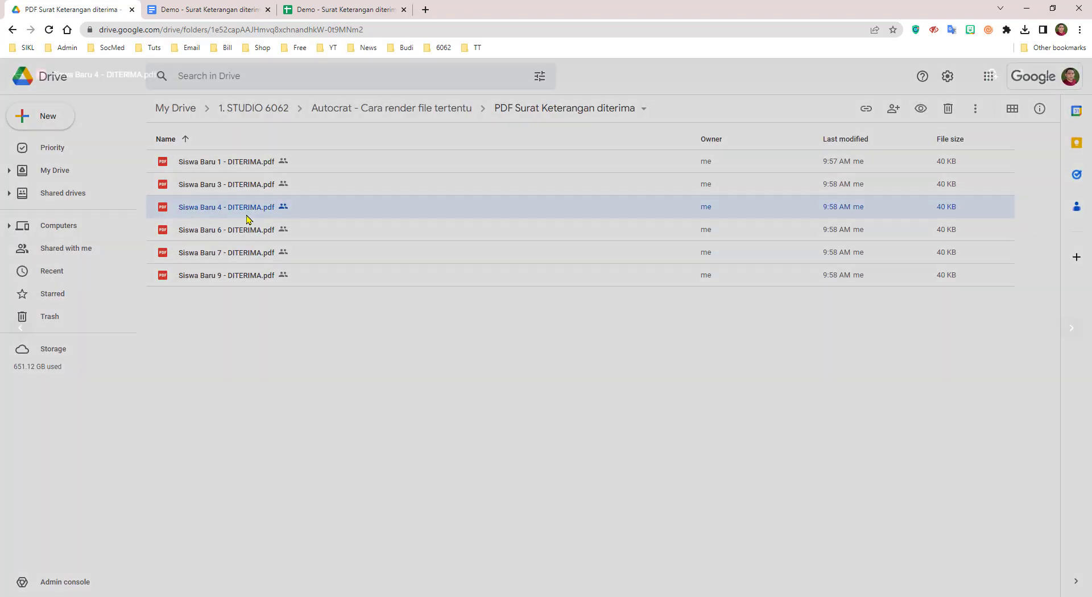
scroll(483, 411, "down", 2)
scroll(483, 411, "up", 2)
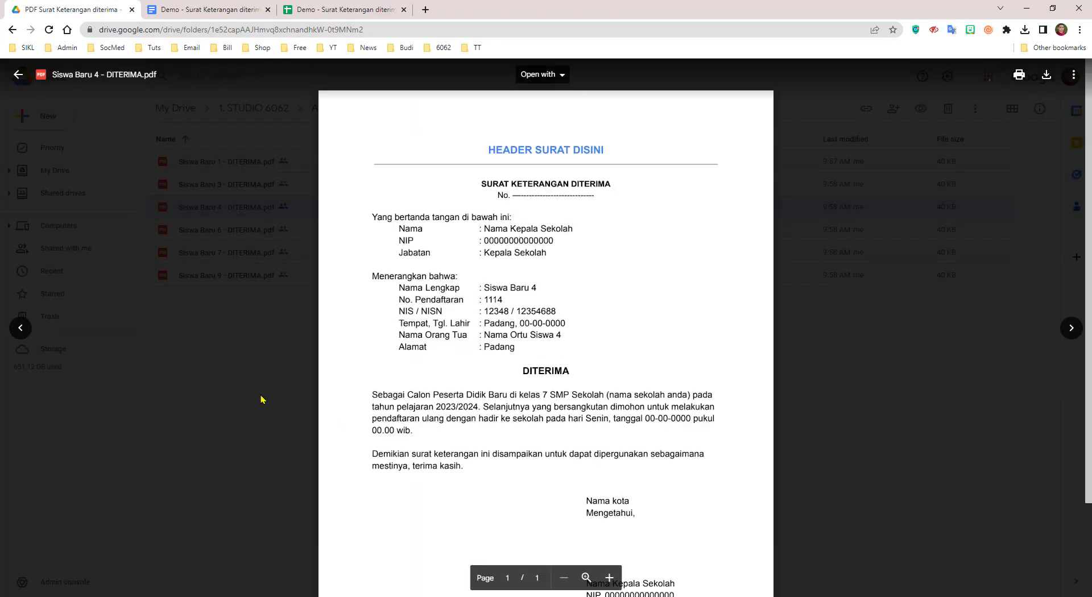
left_click(262, 400)
Switch to the spreadsheet and replace Siswa Baru 4's NIS in cell D6 with a different student number.
left_click(347, 5)
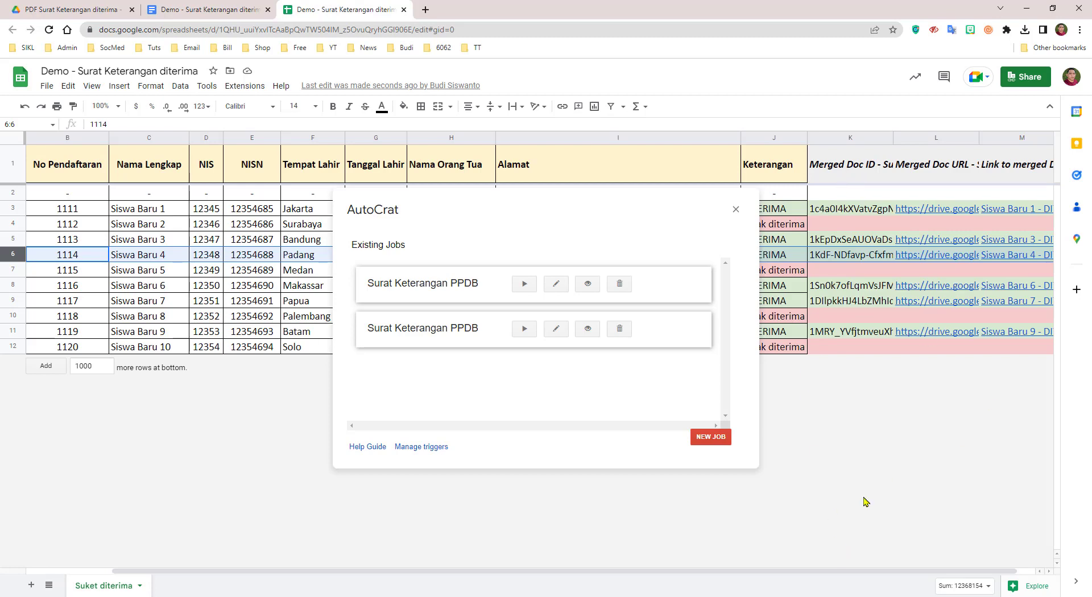
left_click_drag(820, 576, 797, 577)
left_click(210, 257)
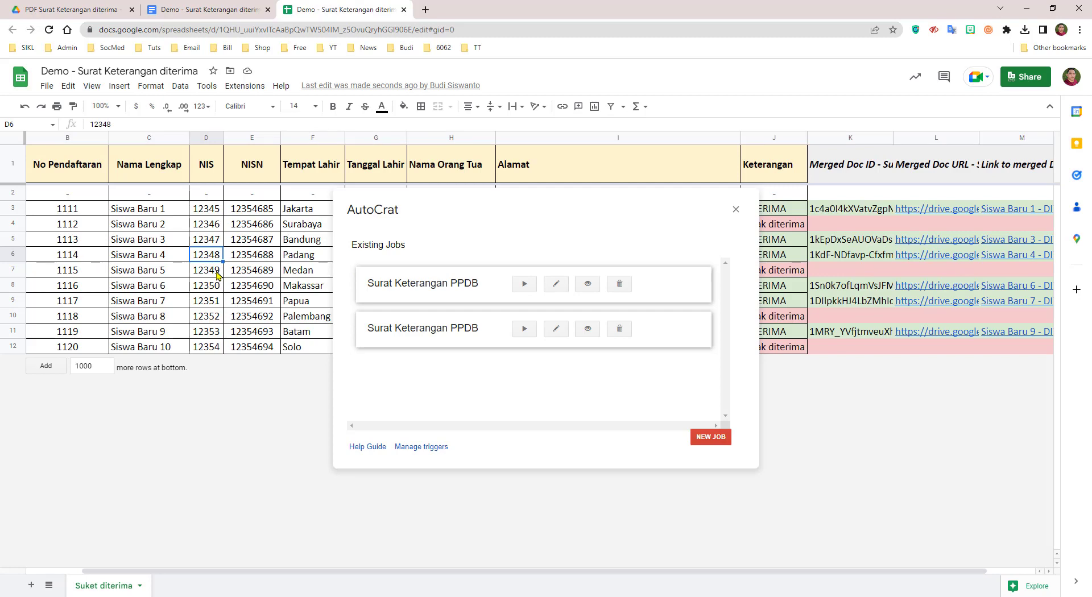
type("26542")
left_click(231, 347)
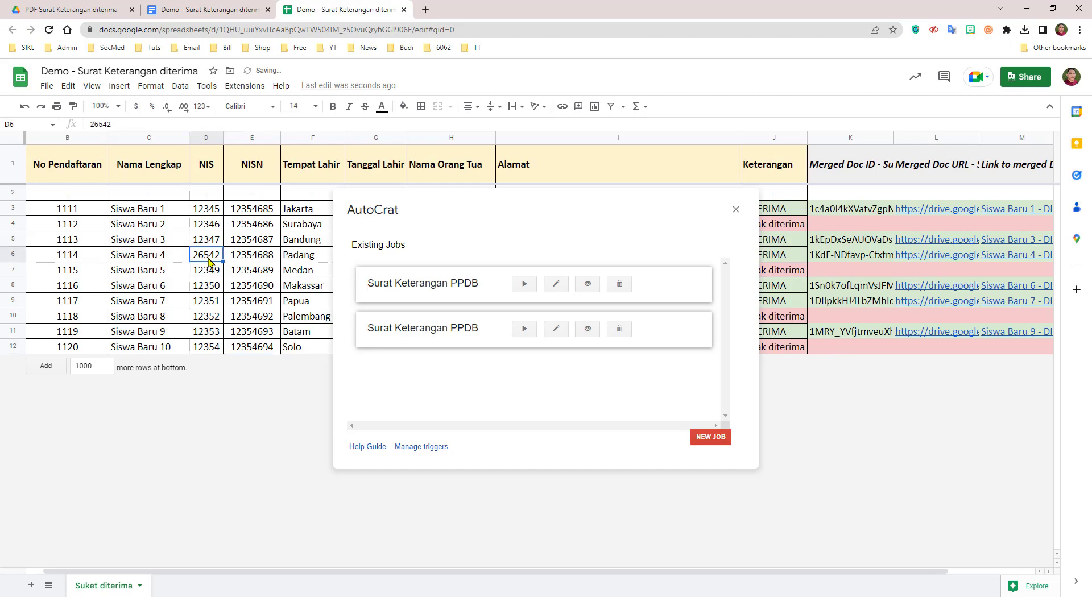
Clear Siswa Baru 4's merged document ID, URL, link and merge status in cells K6:N6.
left_click(9, 255)
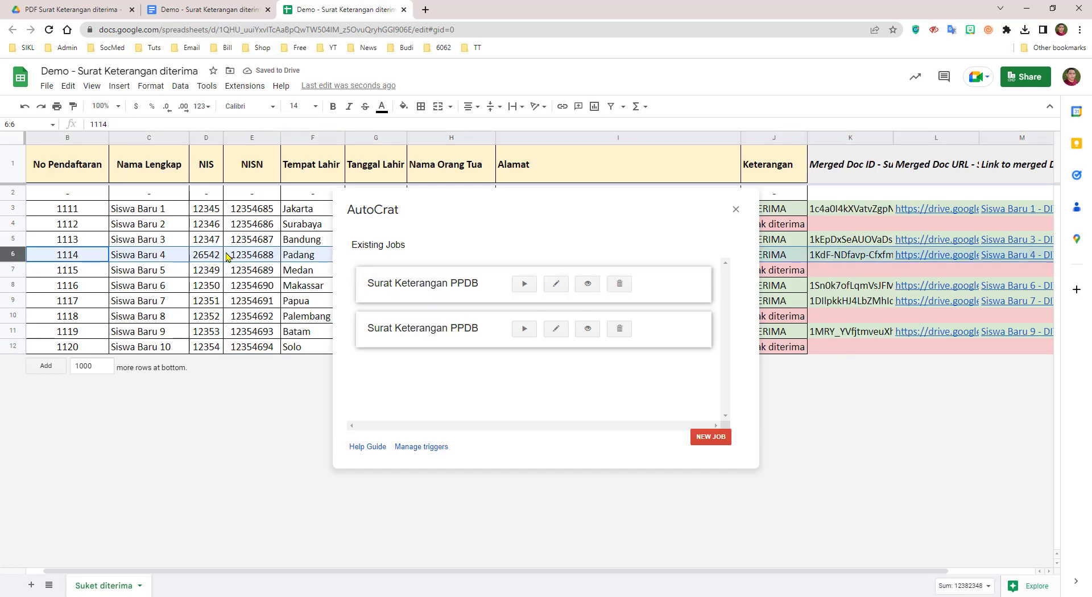
left_click_drag(636, 572, 686, 569)
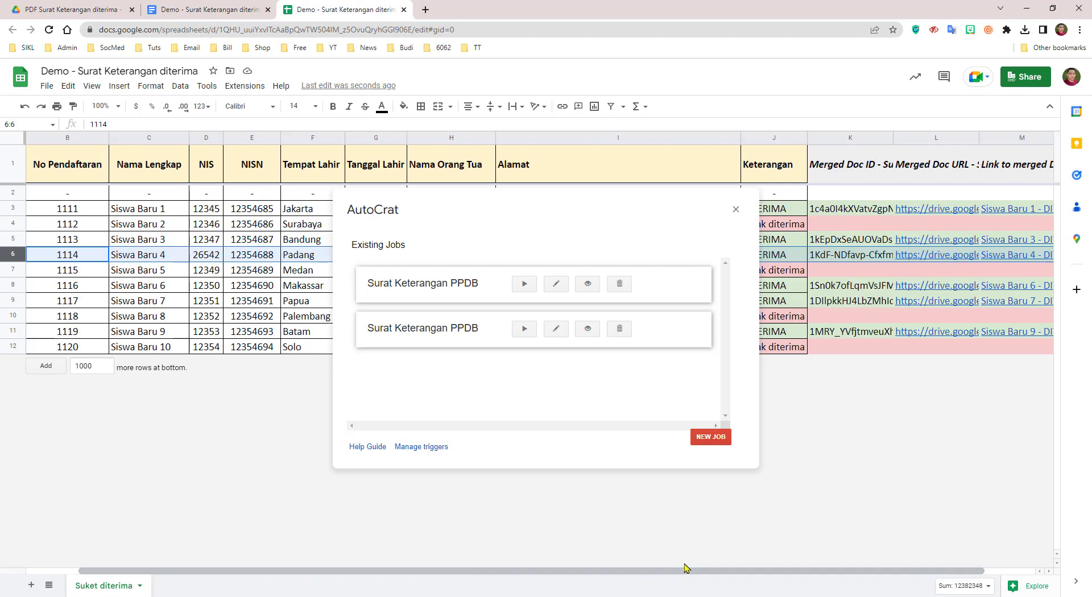
left_click(825, 259)
key("shift+Right")
key("shift+Right")
key("shift+Right")
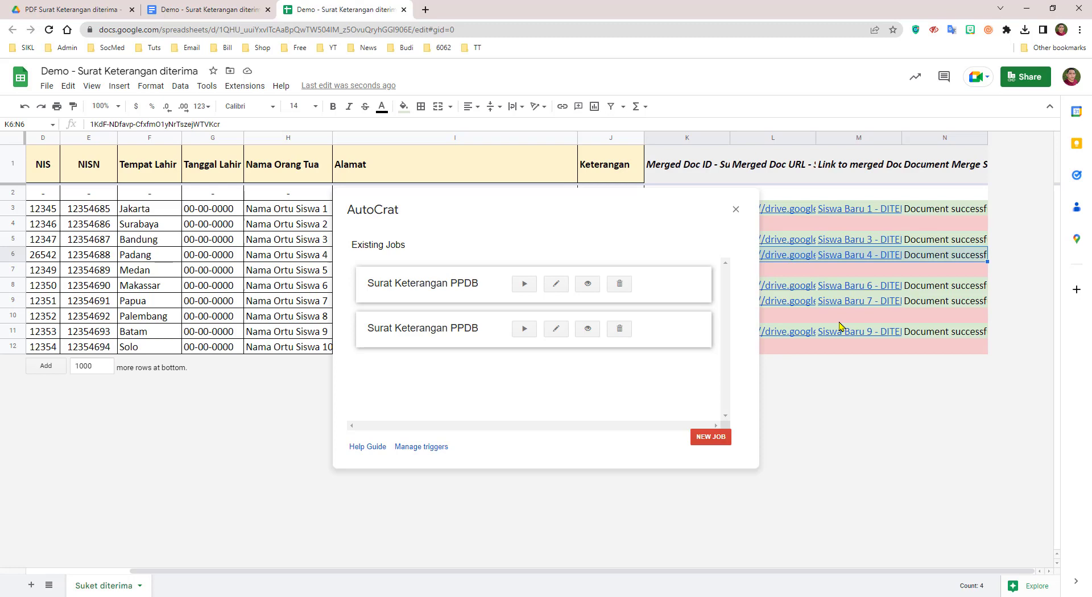
key("Delete")
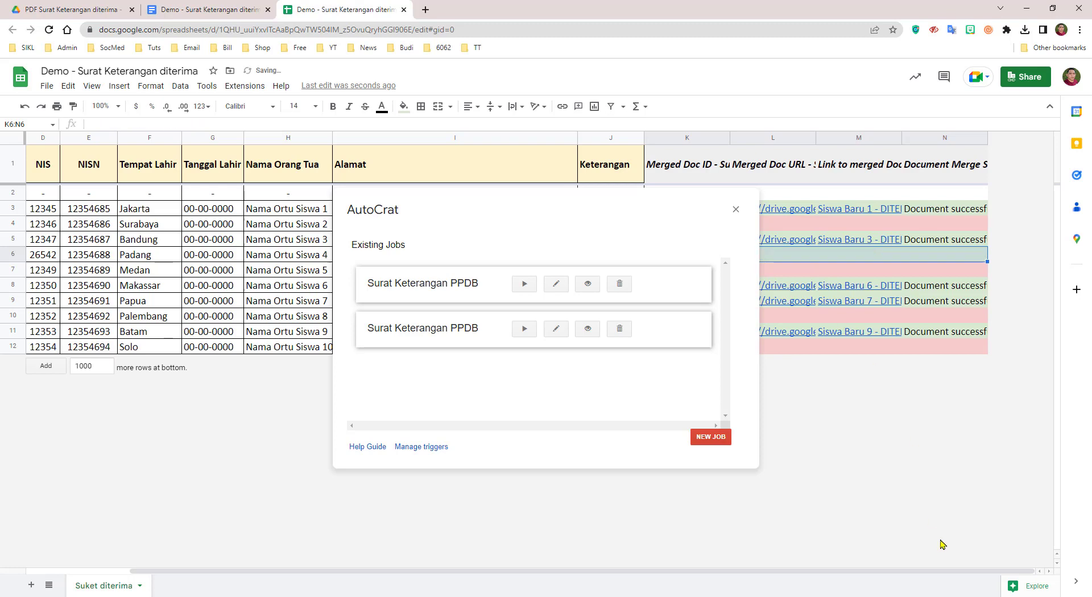
Review the cleared cells K6:N6 for Siswa Baru 4 and rerun the second Surat Keterangan PPDB job.
left_click_drag(951, 571, 888, 572)
left_click(947, 395)
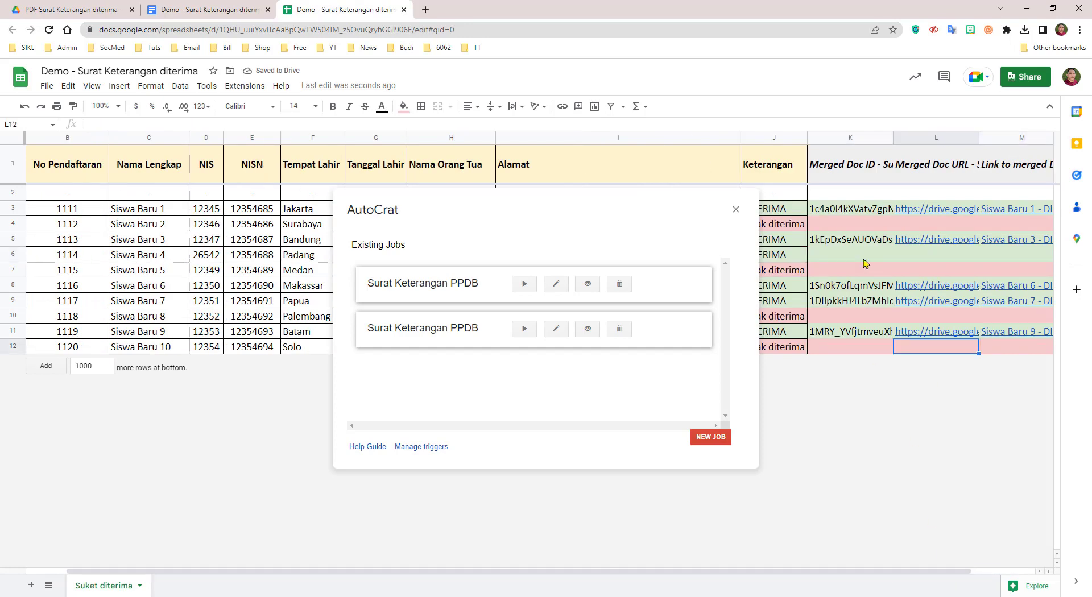
left_click_drag(864, 260, 1064, 261)
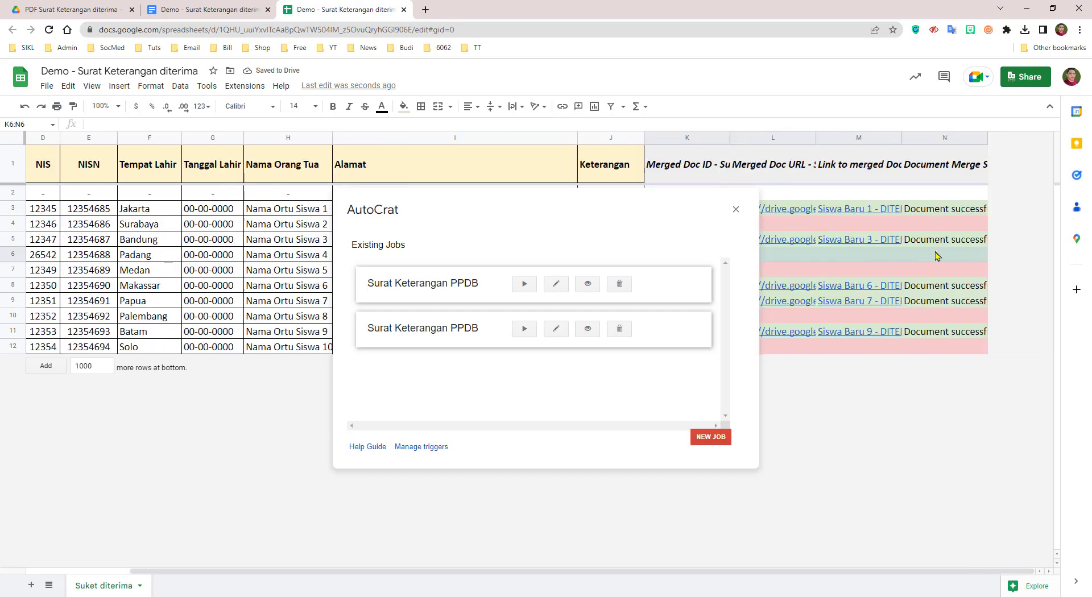
left_click_drag(938, 256, 979, 260)
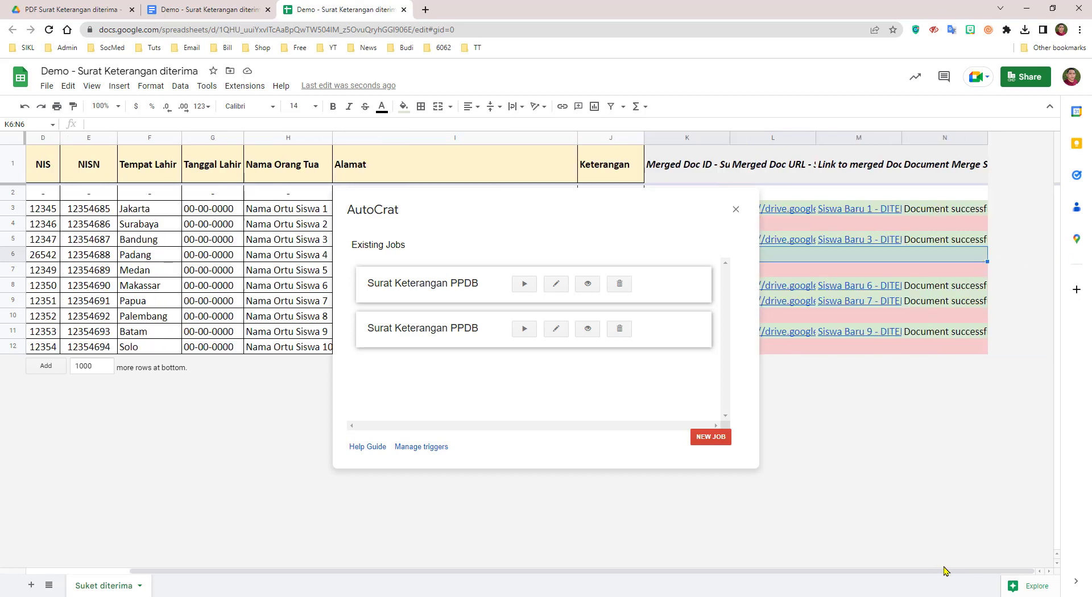
left_click_drag(944, 571, 901, 571)
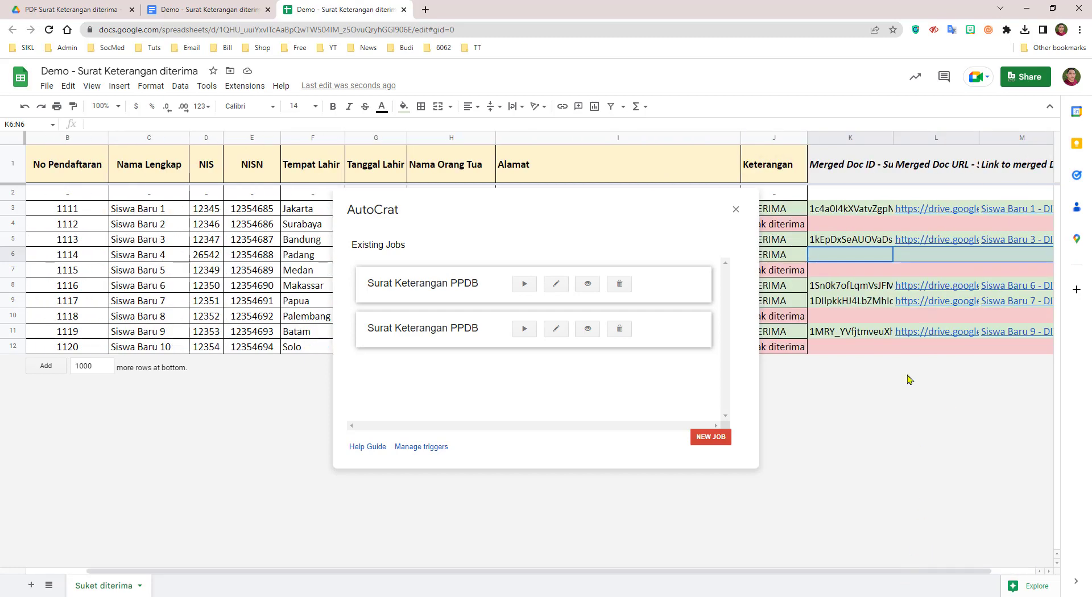
left_click(840, 261)
key("shift+Right")
key("shift+Right")
key("shift+Right")
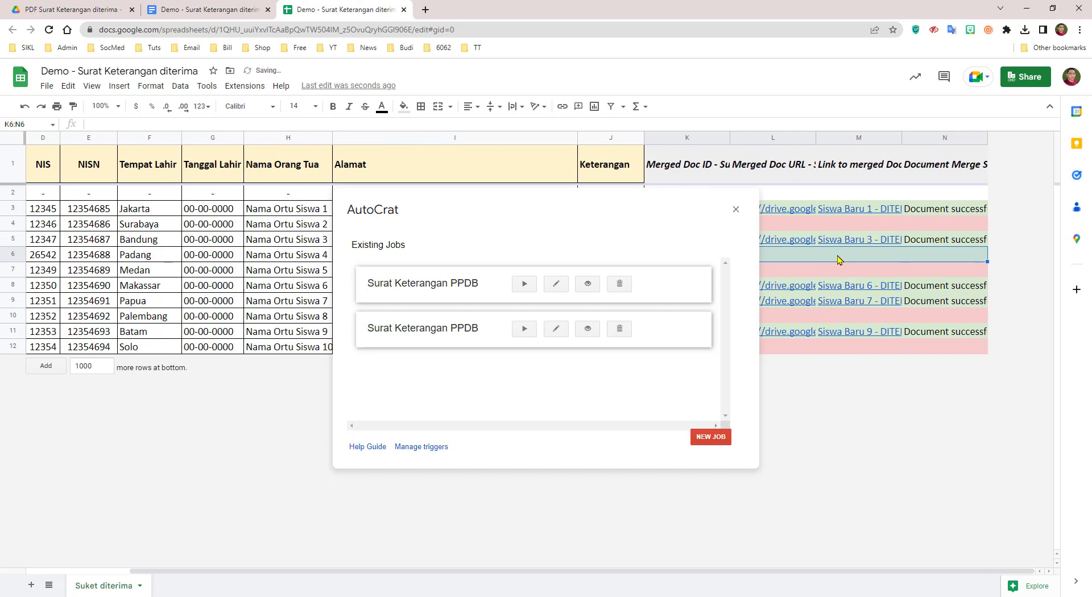
left_click(524, 331)
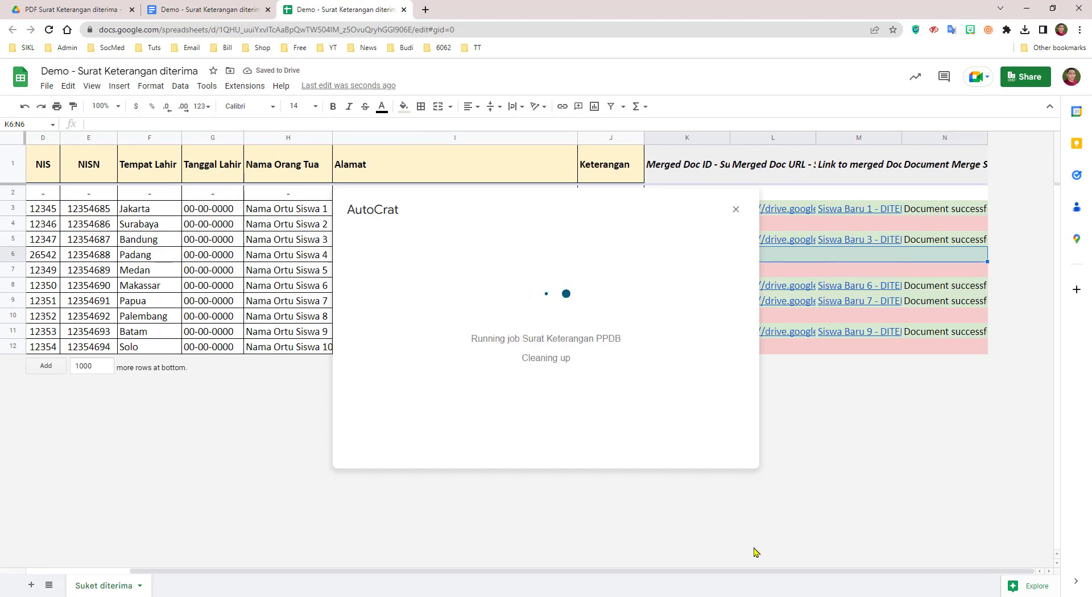
left_click_drag(761, 570, 732, 571)
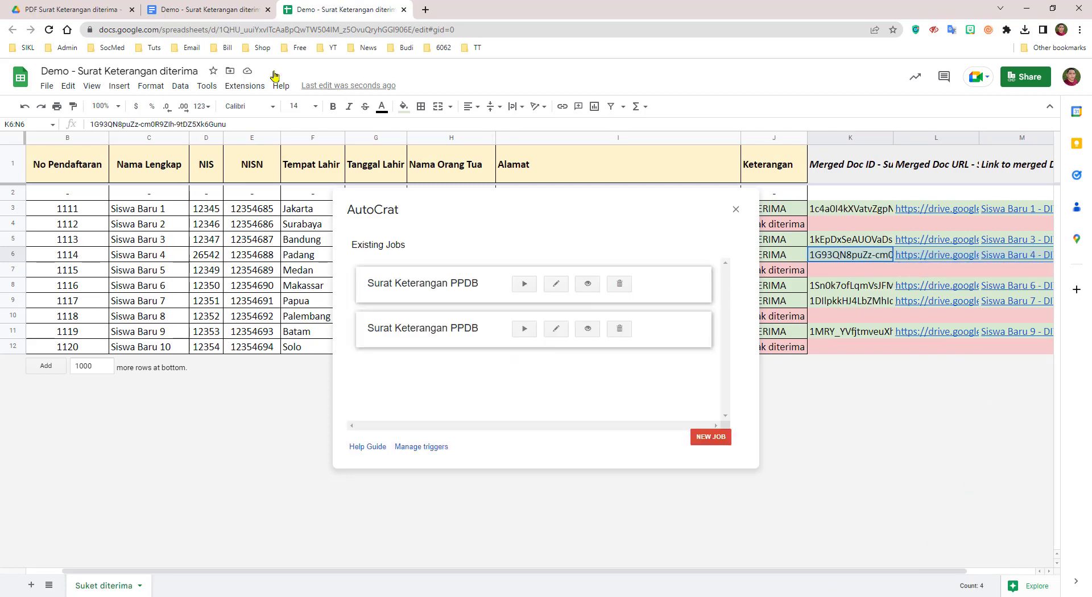
Switch to Google Drive and view the older and the newer "Siswa Baru 4 - DITERIMA.pdf" one after the other.
left_click(97, 5)
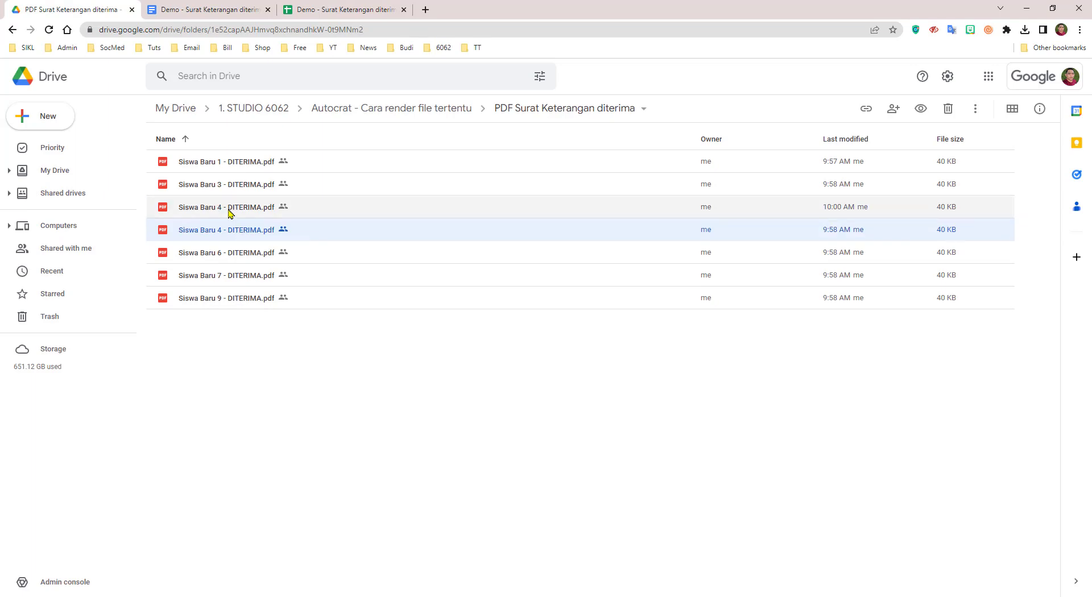
key("Up")
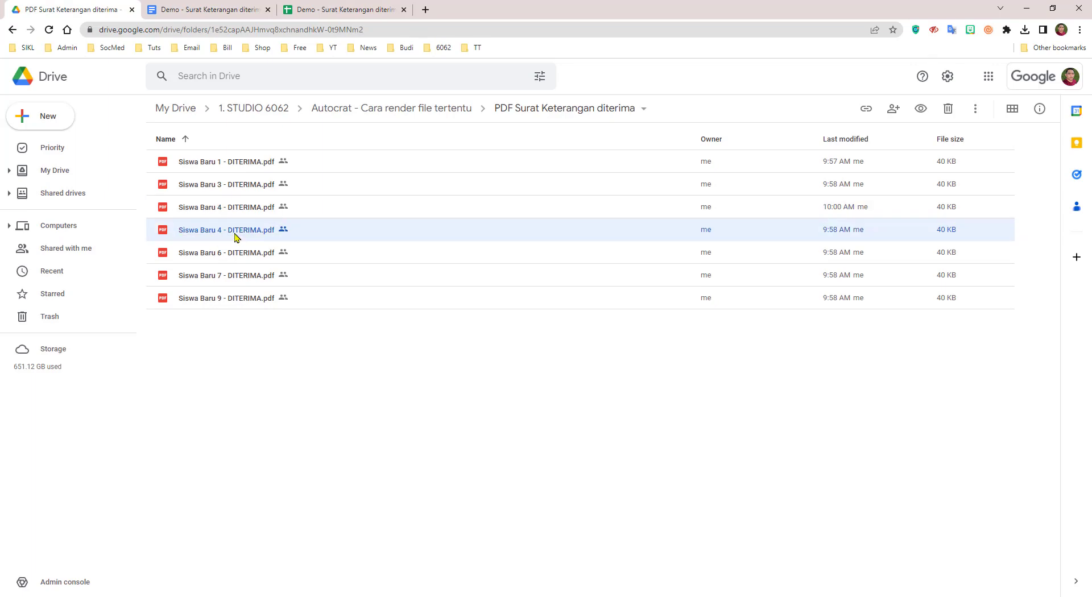
double_click(236, 238)
left_click_drag(484, 300, 509, 299)
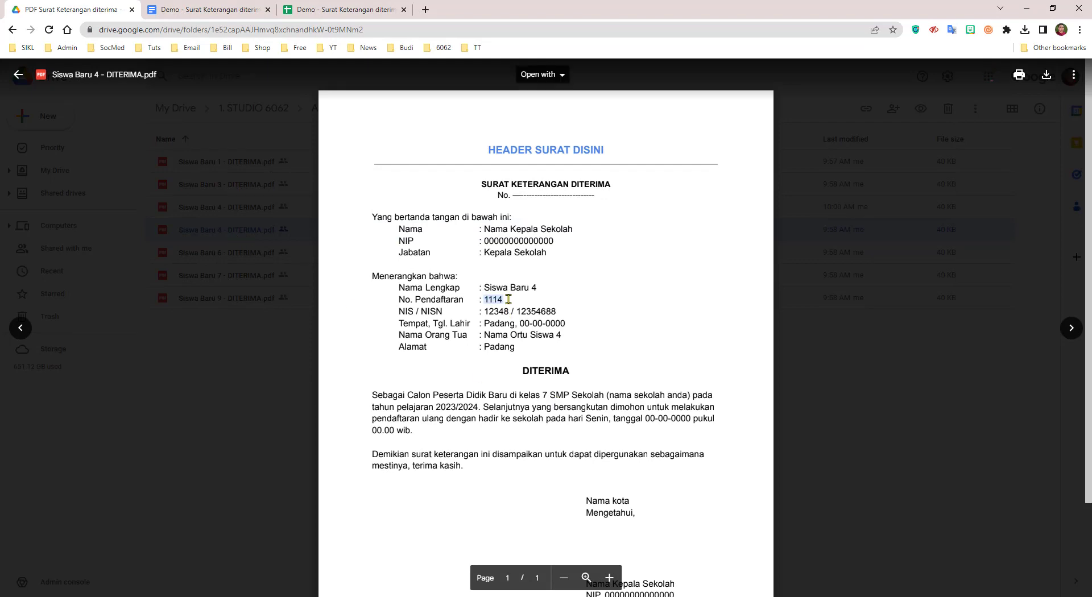
left_click(307, 391)
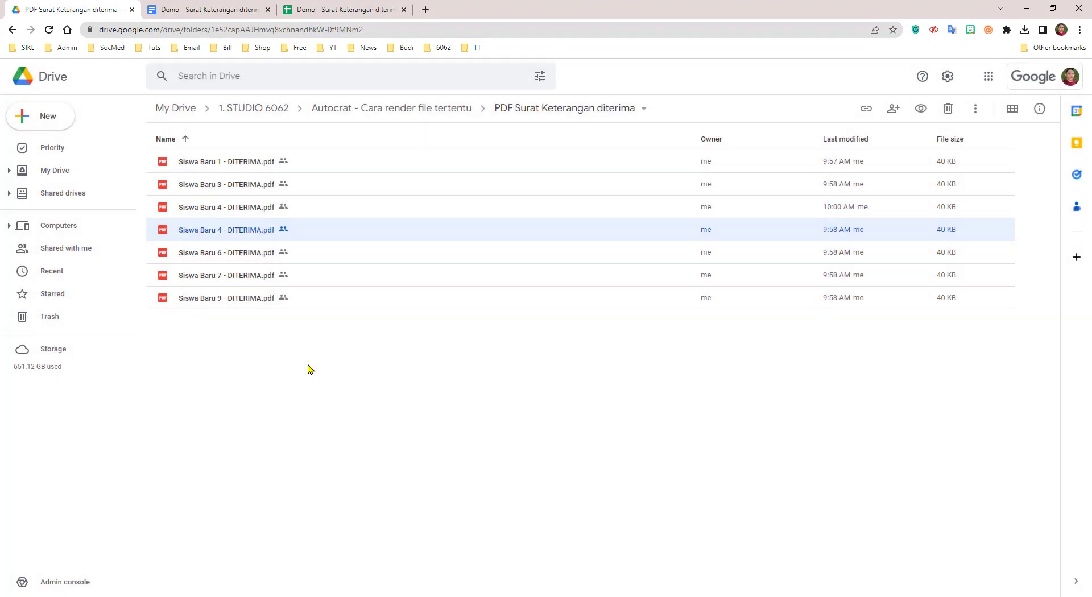
double_click(231, 213)
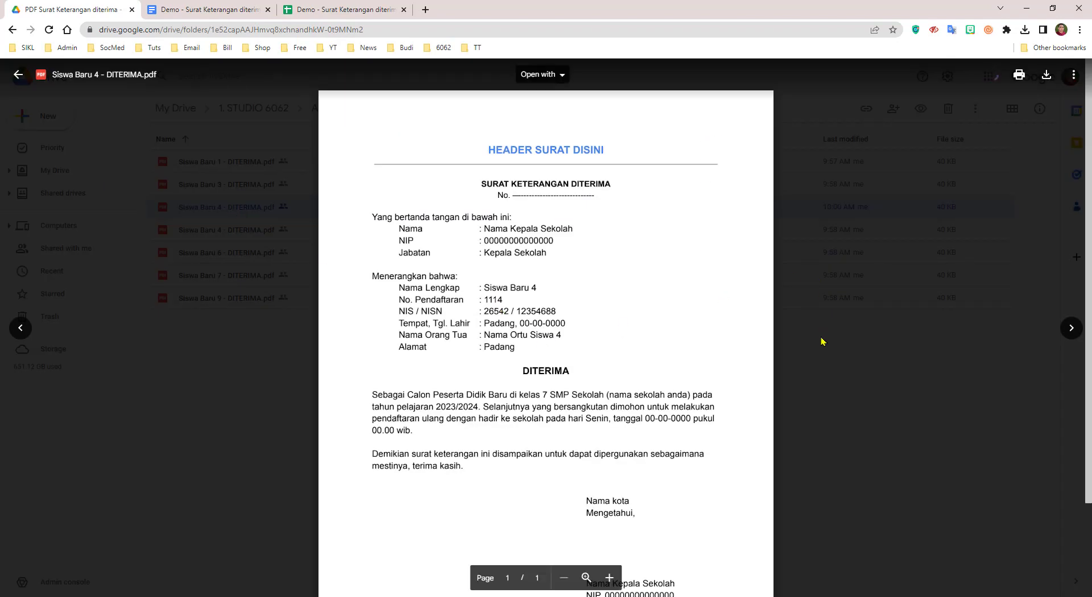
left_click(822, 341)
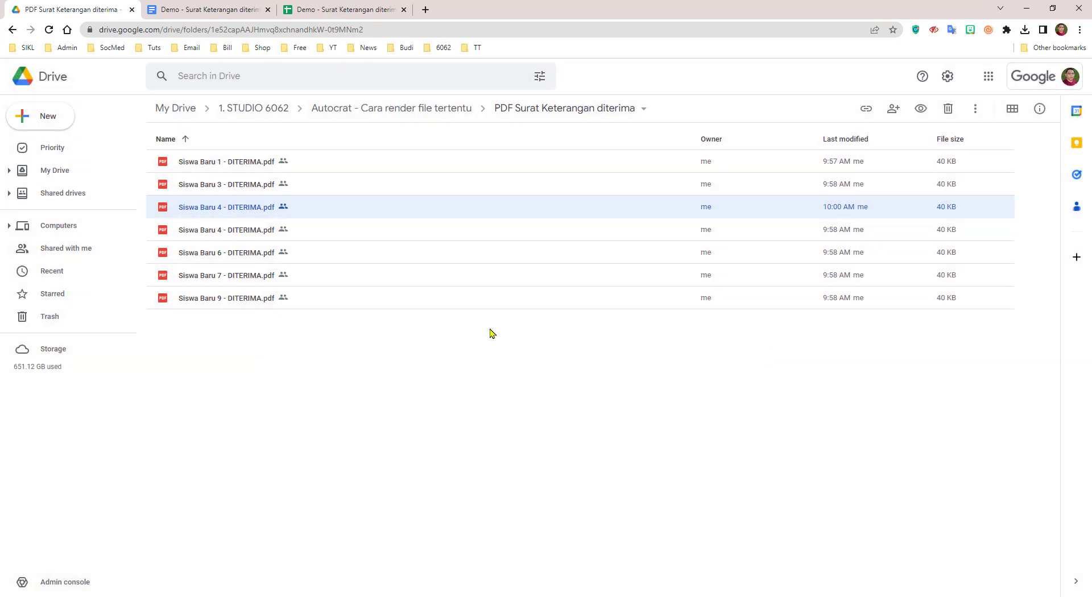
Reopen both "Siswa Baru 4 - DITERIMA.pdf" files and compare their NIS numbers.
double_click(262, 236)
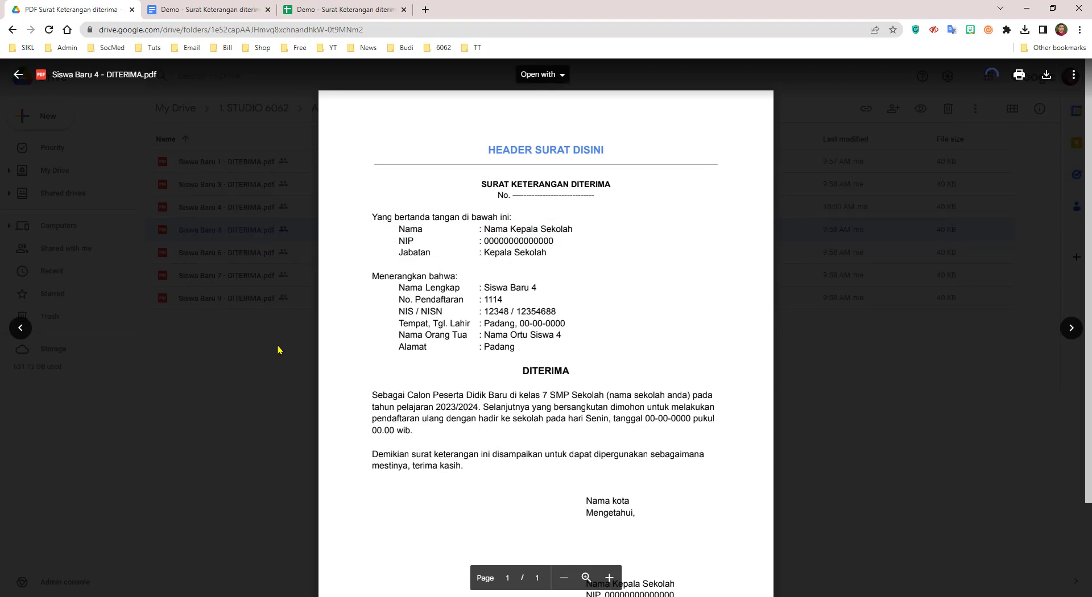
left_click_drag(483, 312, 509, 311)
left_click(264, 258)
double_click(263, 216)
left_click_drag(483, 311, 501, 311)
left_click(236, 341)
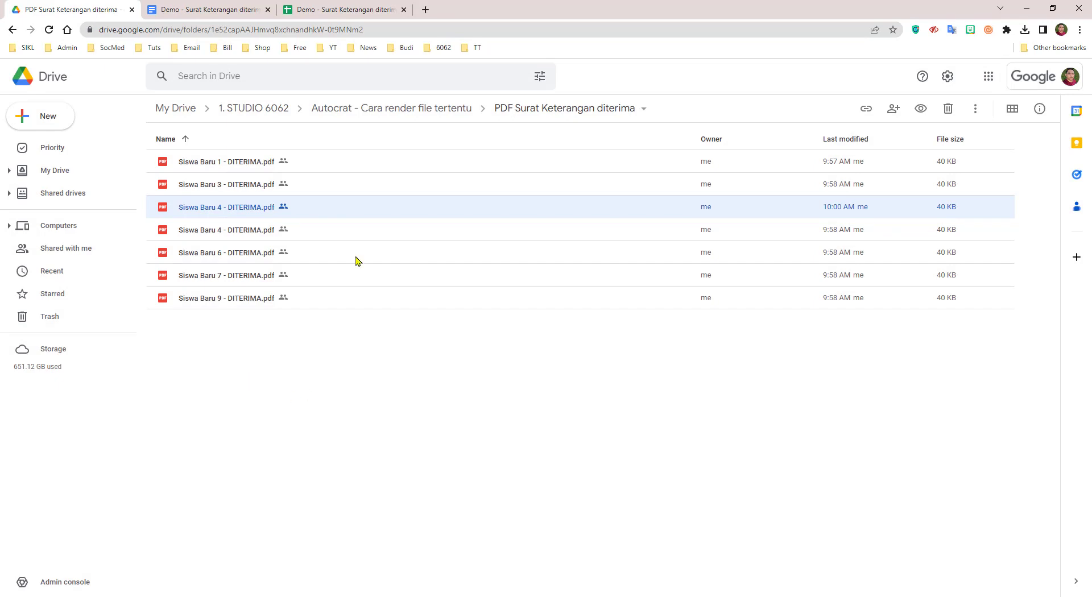
Return to the spreadsheet and check the merged document links and merge status for Siswa Baru 4.
left_click(343, 9)
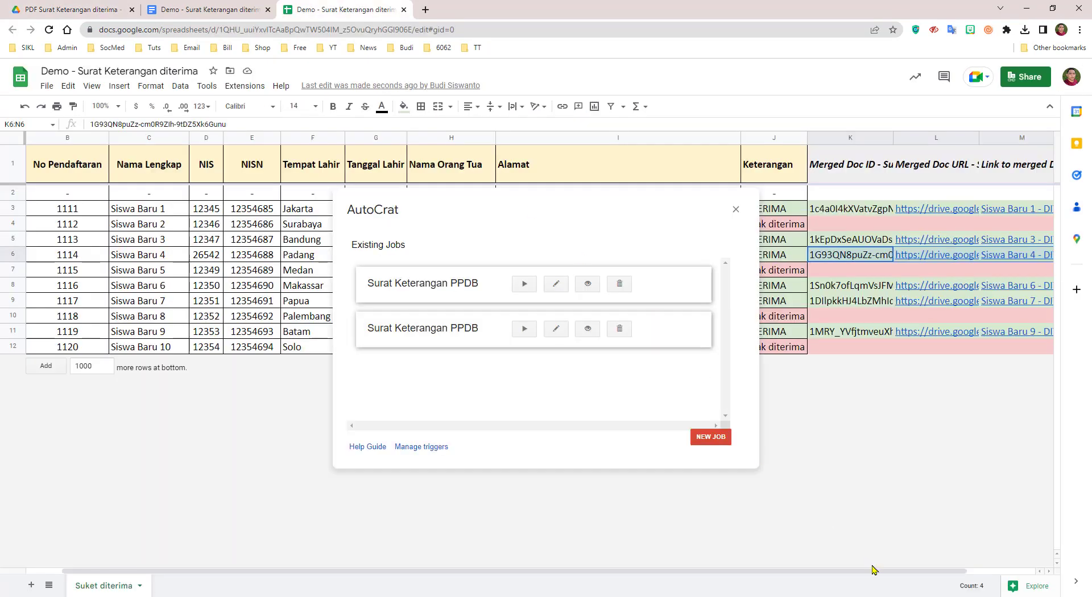
left_click_drag(883, 571, 954, 580)
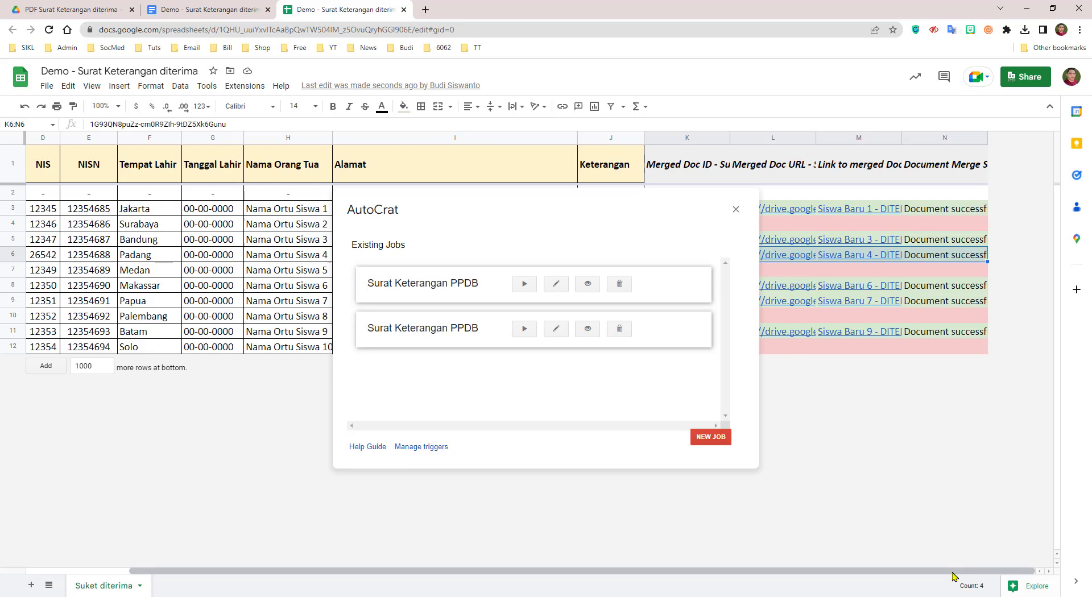
left_click_drag(954, 575, 909, 577)
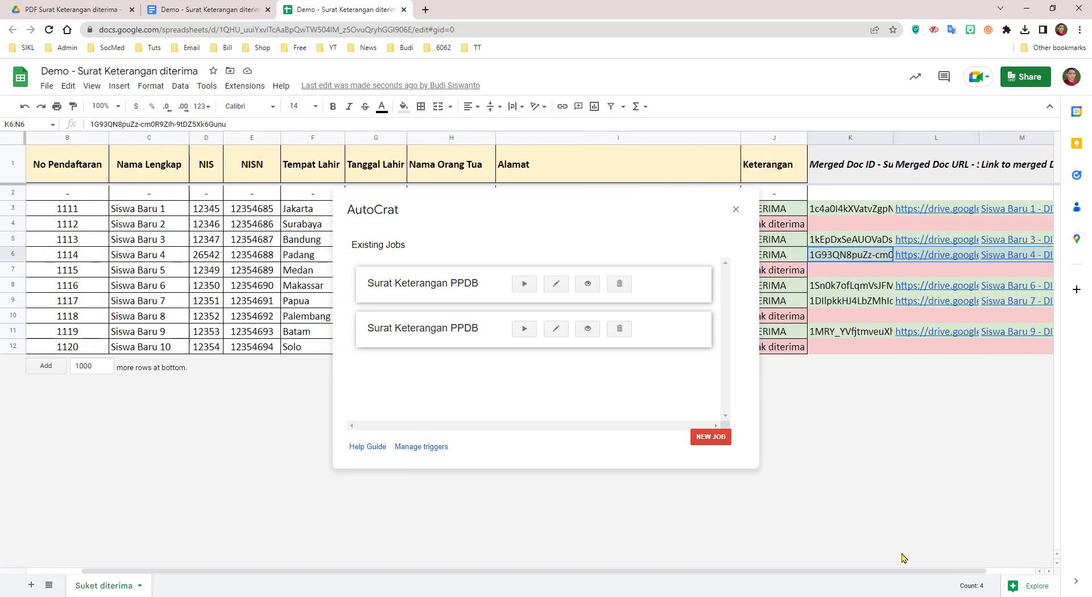
Review the Keterangan cells in J2:J12 and widen the Alamat column until Keterangan clears the AutoCrat dialog.
left_click(794, 224)
left_click_drag(794, 196, 794, 350)
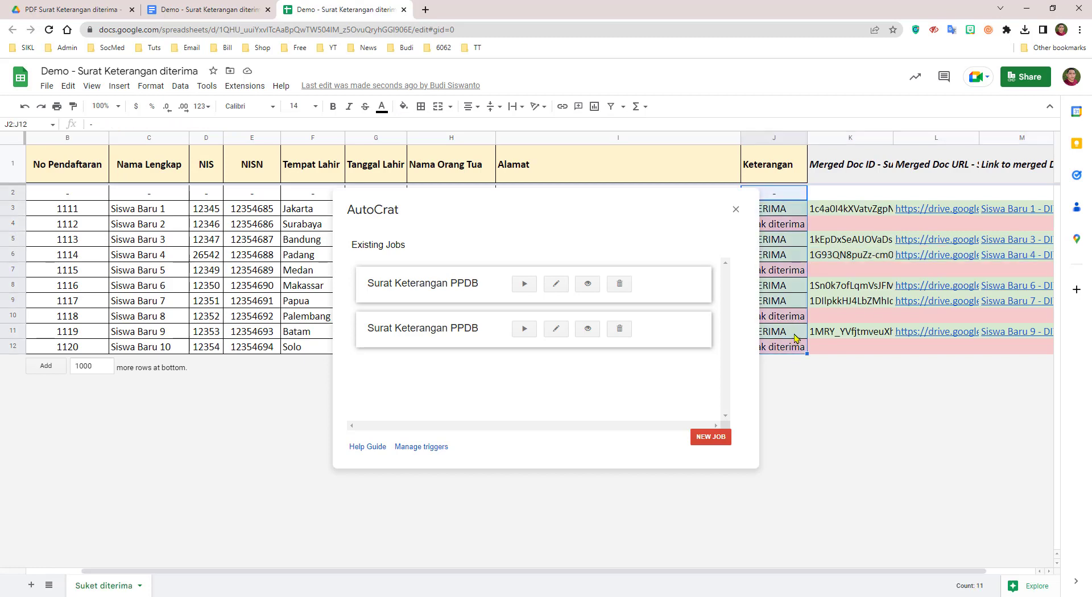
left_click_drag(795, 287, 795, 301)
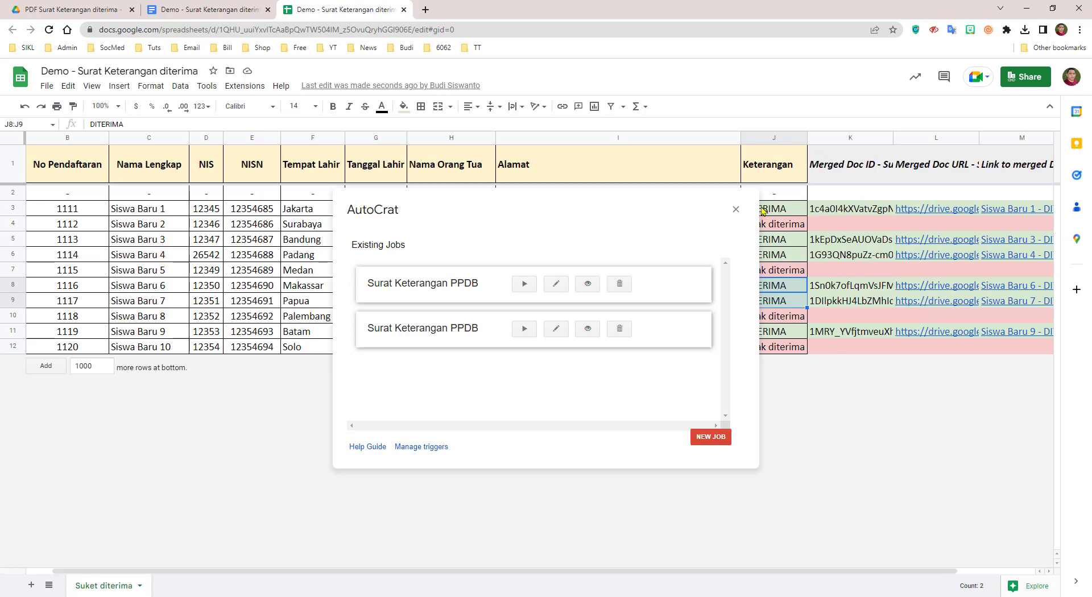
left_click_drag(741, 144, 762, 140)
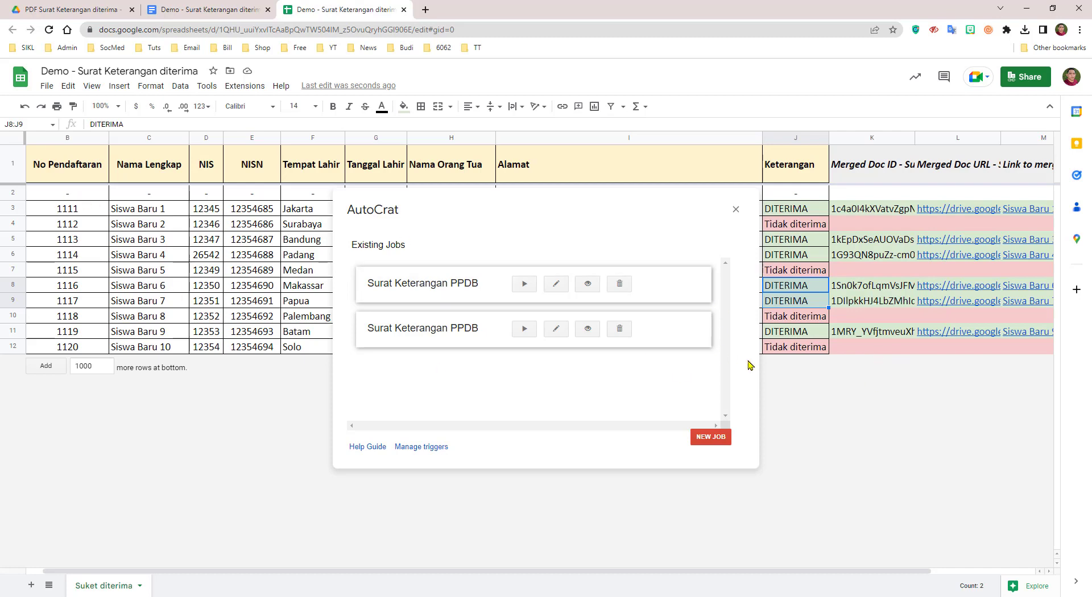
Go through the Keterangan column row by row from J3 to J12, examining each student's acceptance status.
left_click(795, 138)
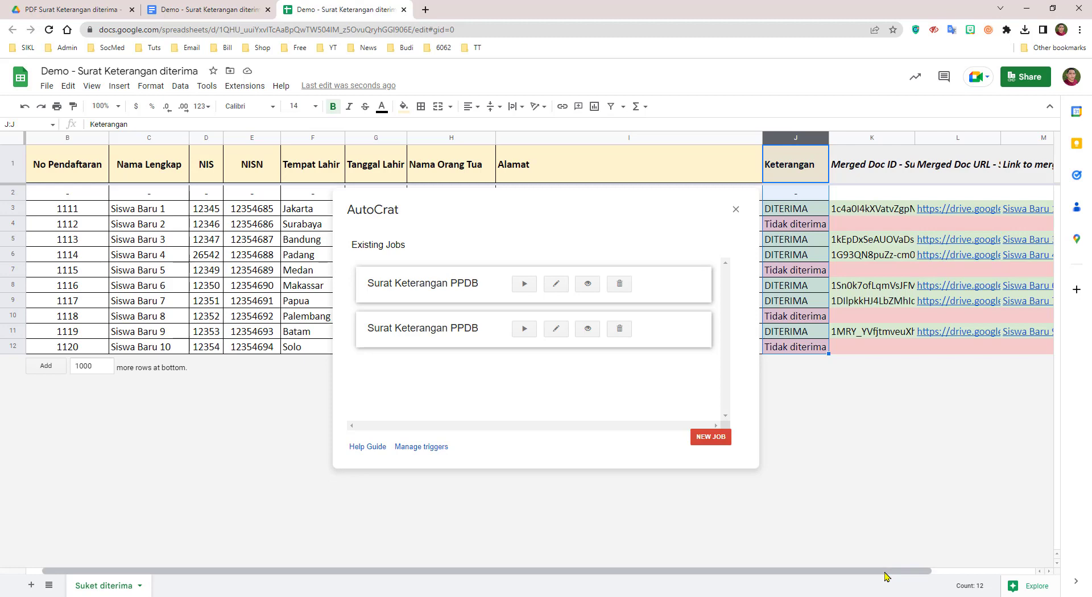
left_click(811, 214)
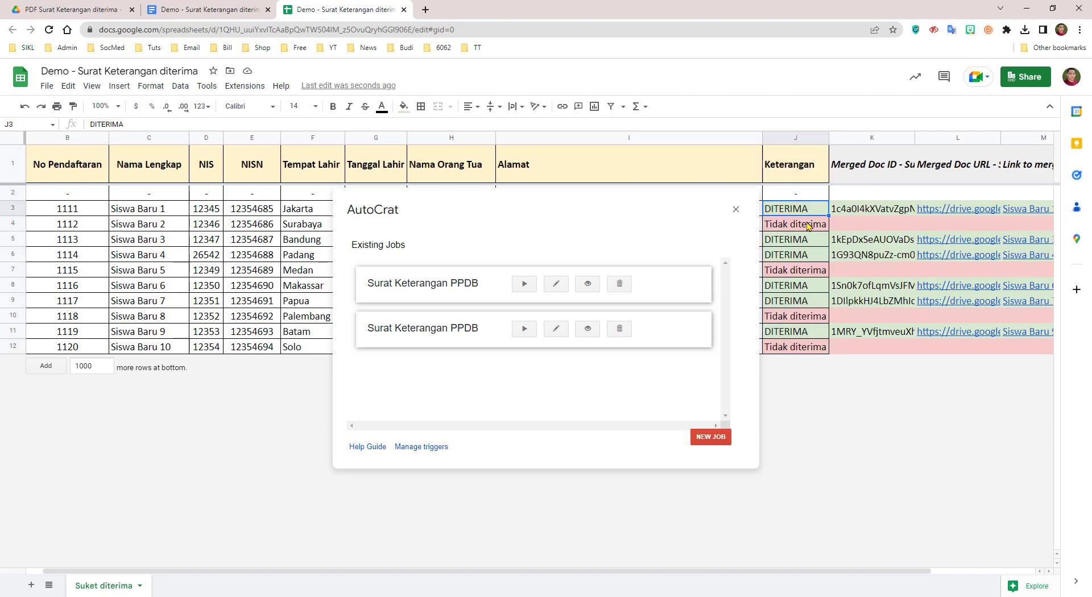
key("Down")
key("Down")
key("Down")
key("Down")
key("Down")
key("Down")
key("Down")
key("Down")
key("Down")
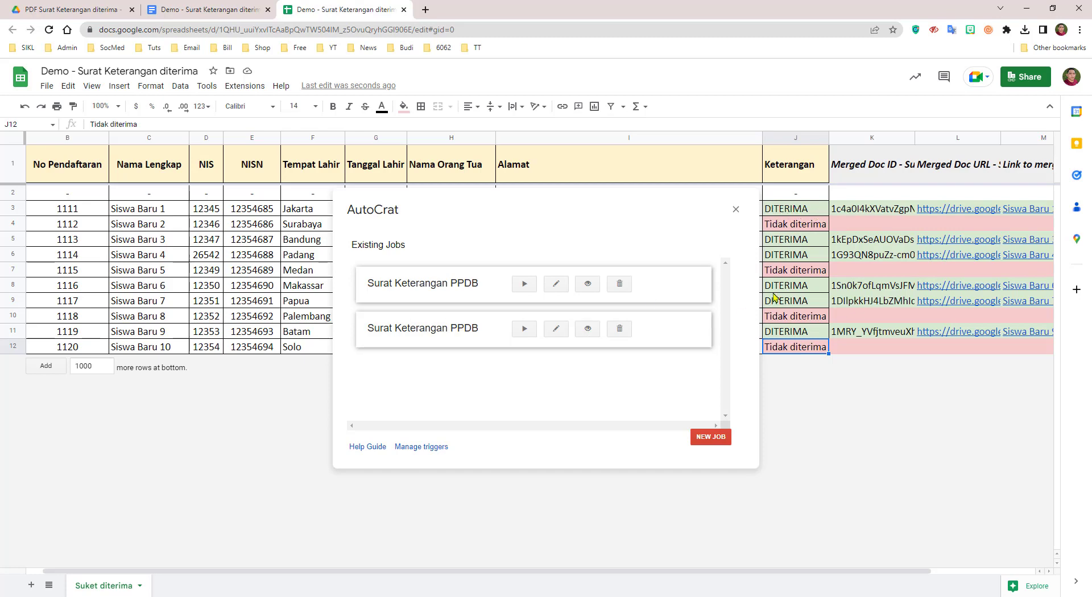
Open the second Surat Keterangan PPDB job for editing, advance to its merge condition and review the available condition columns.
left_click(556, 329)
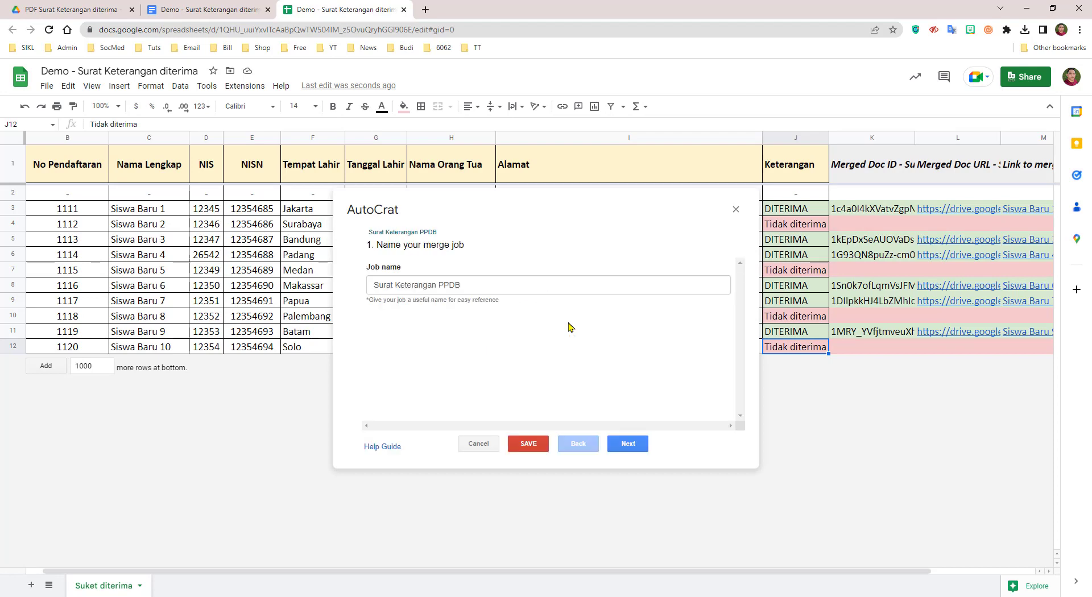
left_click(628, 444)
left_click(628, 444)
left_click(628, 444)
left_click(628, 443)
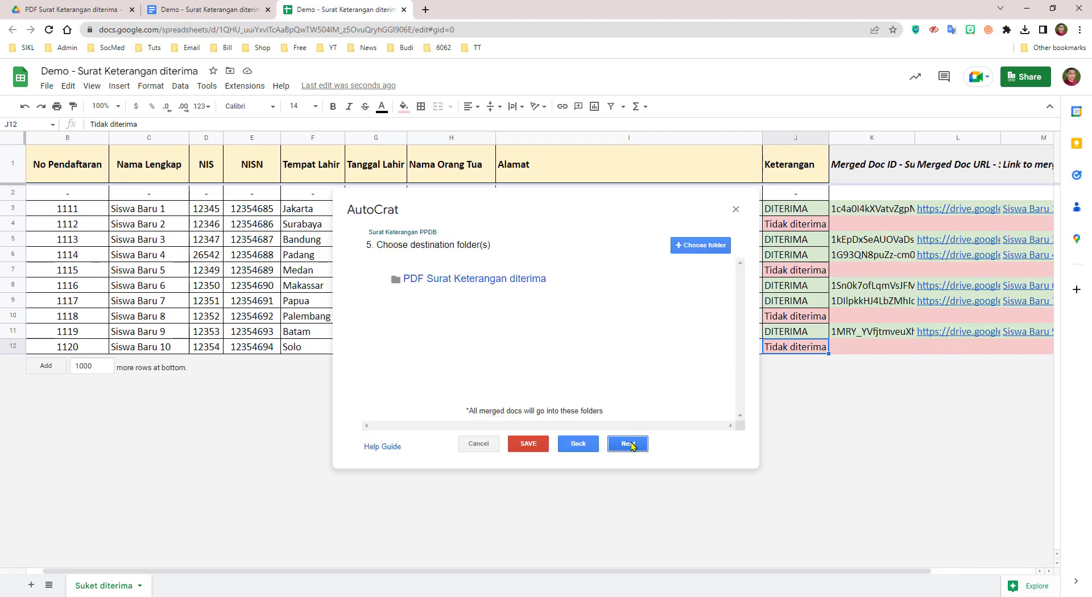
left_click(628, 444)
left_click(628, 443)
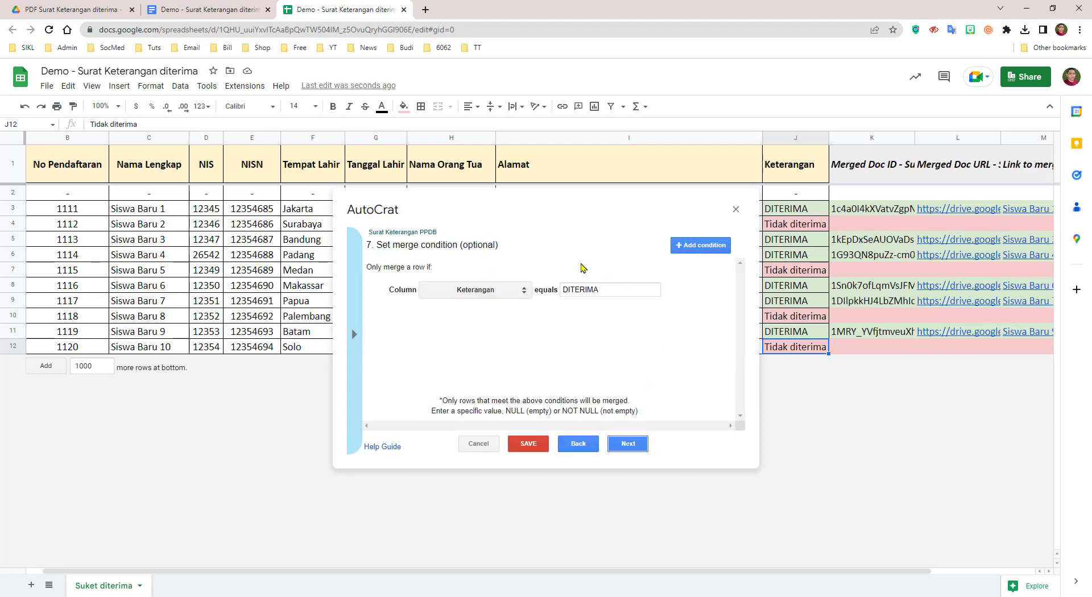
left_click(524, 291)
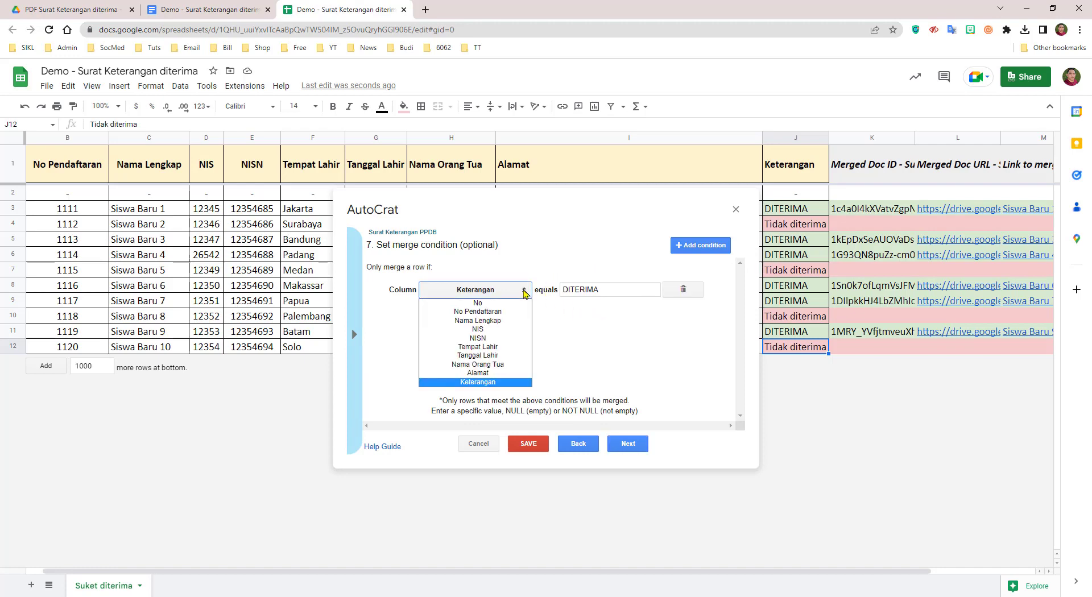
left_click(606, 341)
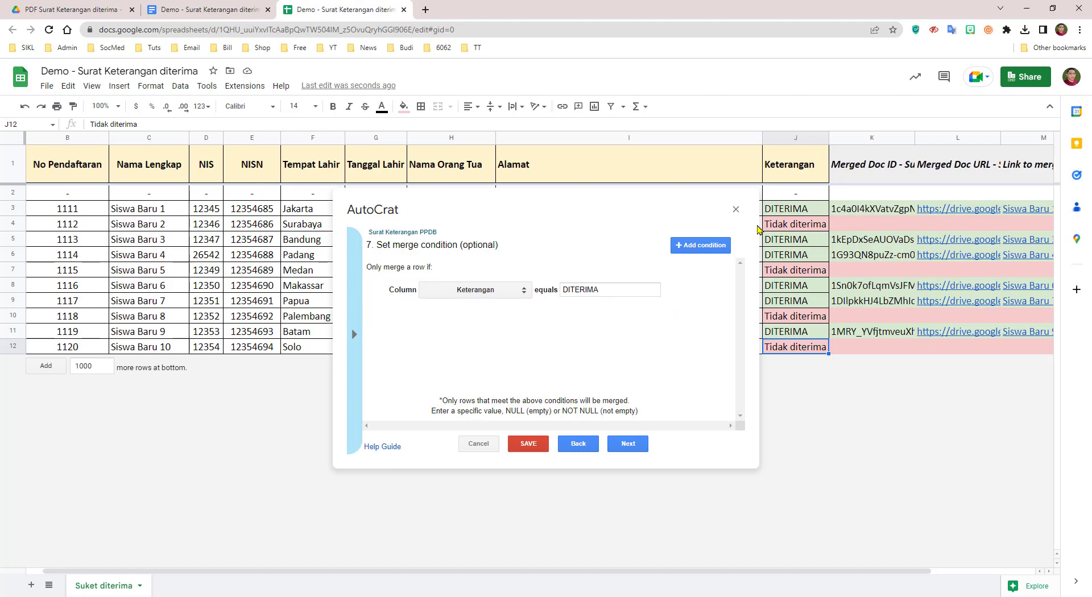
Check row 4 and the DITERIMA cells J3, J5, J6, J8, J9 and J11 in Keterangan against the merge condition.
left_click(16, 224)
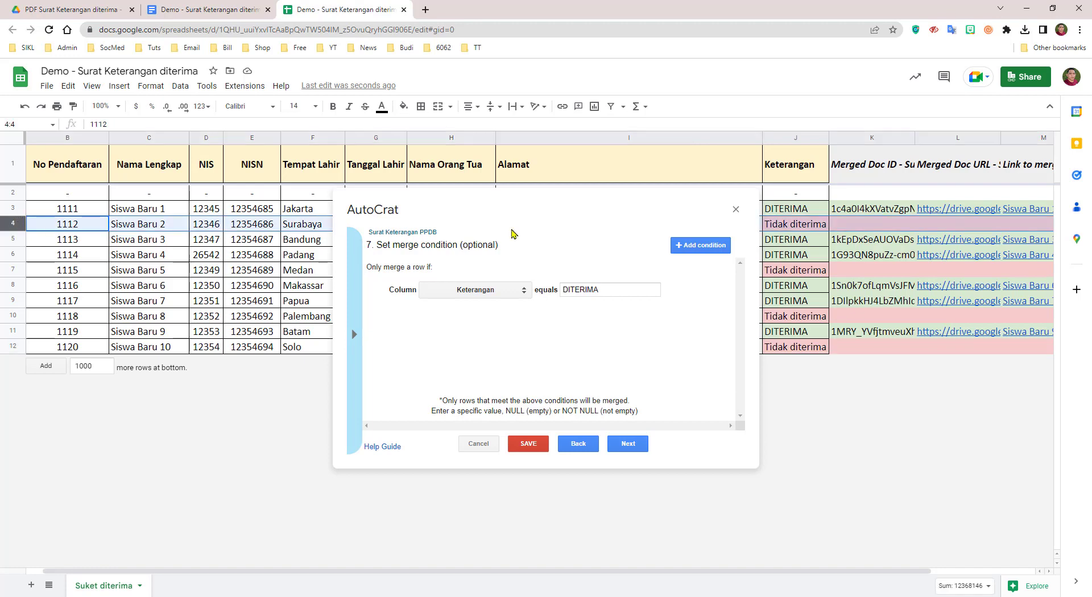
left_click(803, 211)
left_click(801, 242)
left_click(803, 261)
left_click(804, 286)
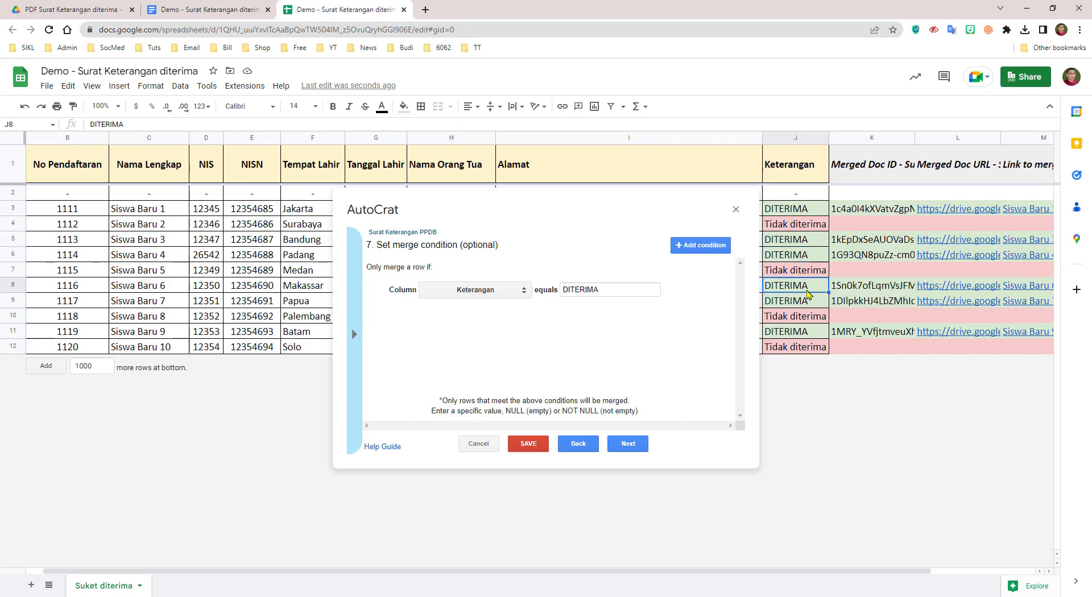
left_click(808, 301)
left_click(806, 335)
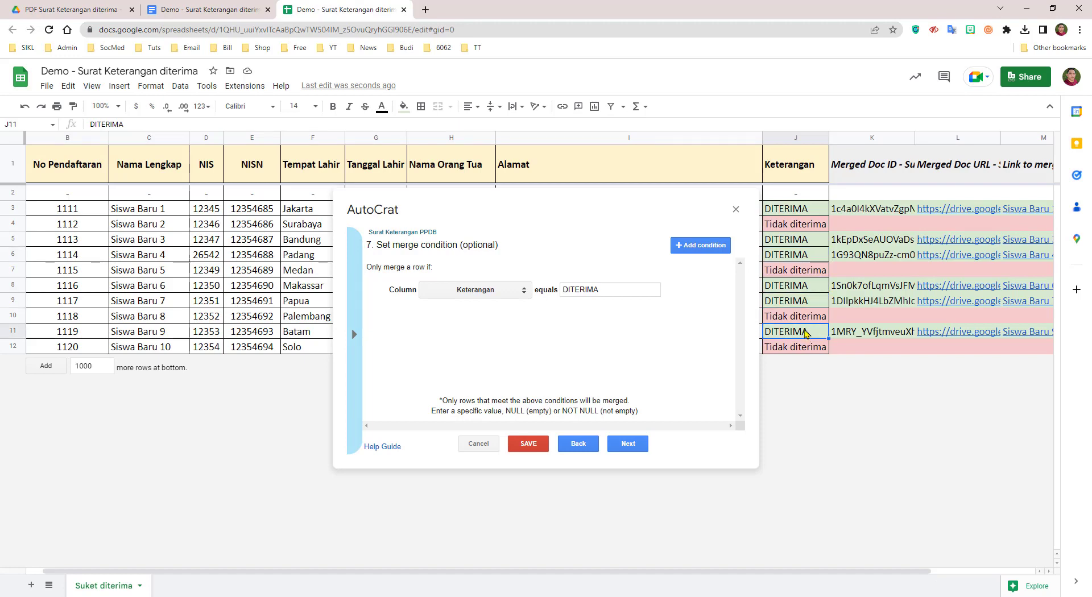
Check the Tidak diterima cells J4, J7, J10 and J12 in Keterangan against the merge condition.
left_click(792, 229)
left_click(789, 270)
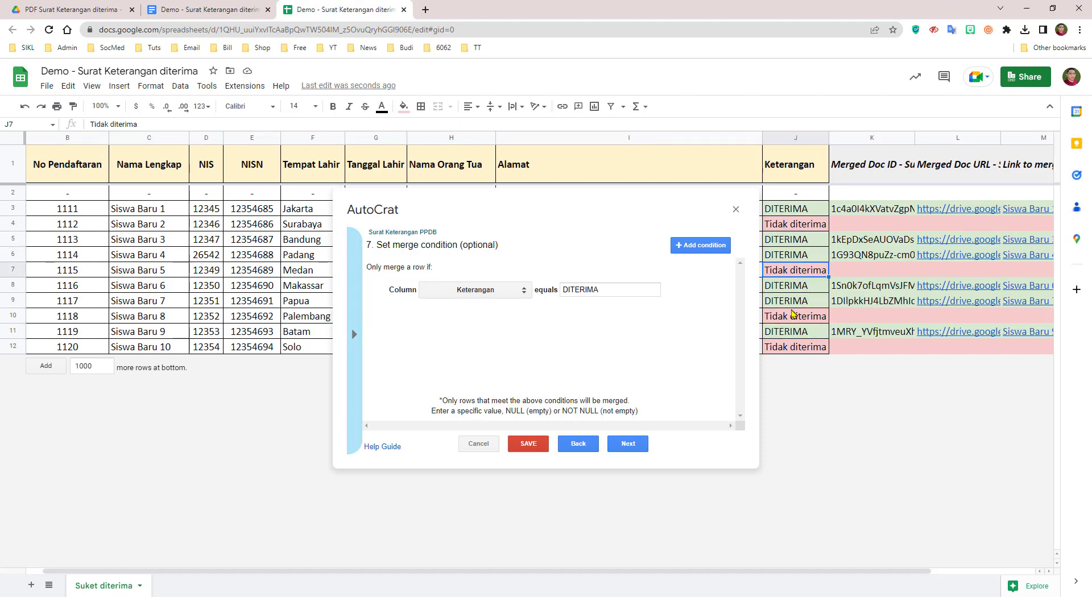
left_click(793, 314)
left_click(796, 347)
mouse_move(626, 279)
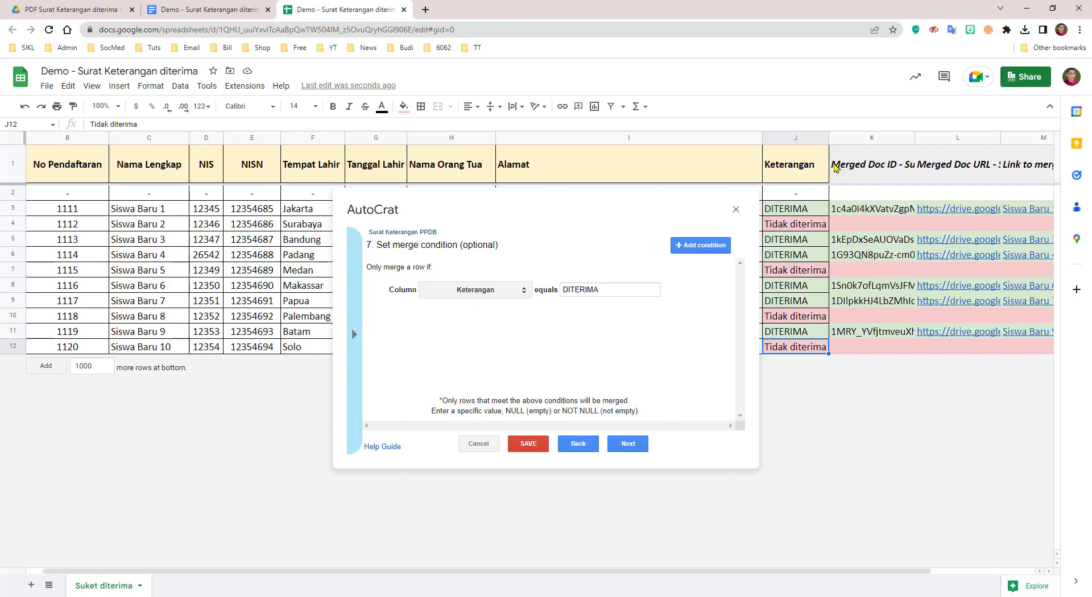
Compare the Keterangan column and cell J3 with the merge condition, and examine the merged document link and status columns.
left_click(796, 138)
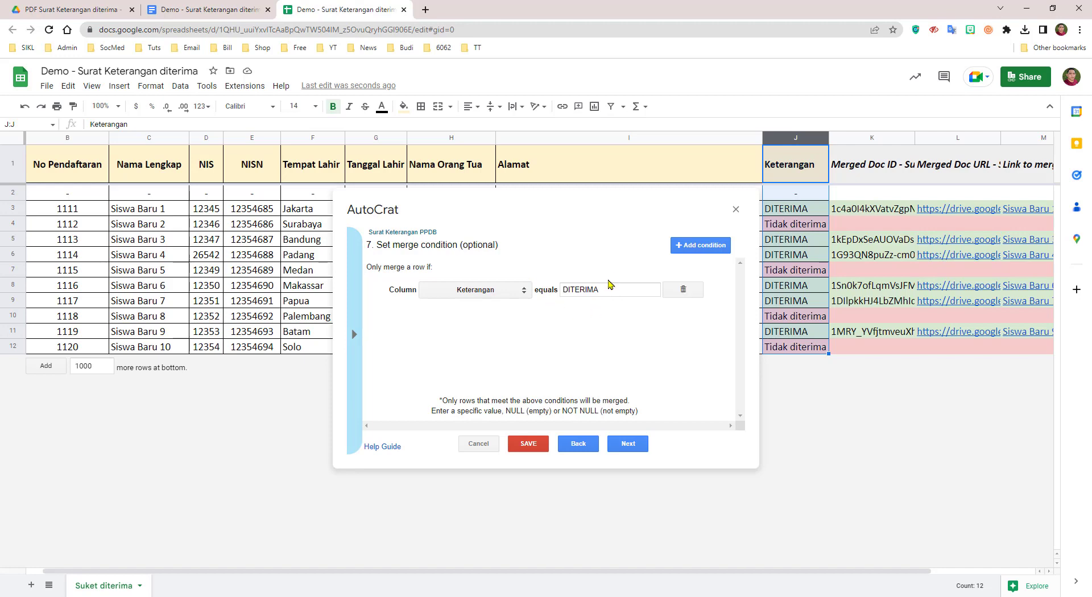
left_click(803, 209)
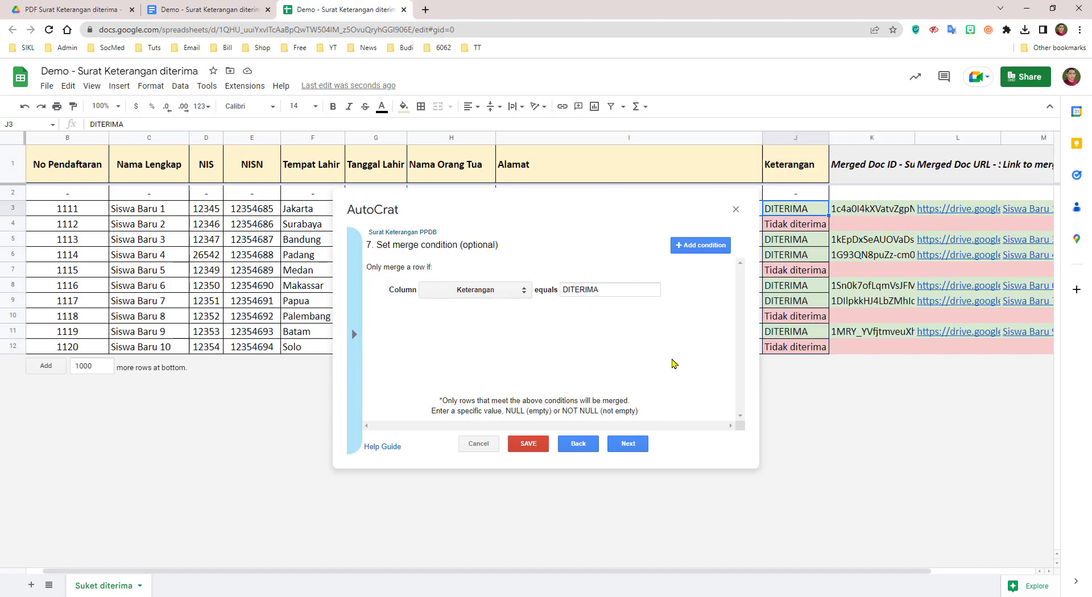
mouse_move(967, 212)
left_click_drag(753, 571, 819, 575)
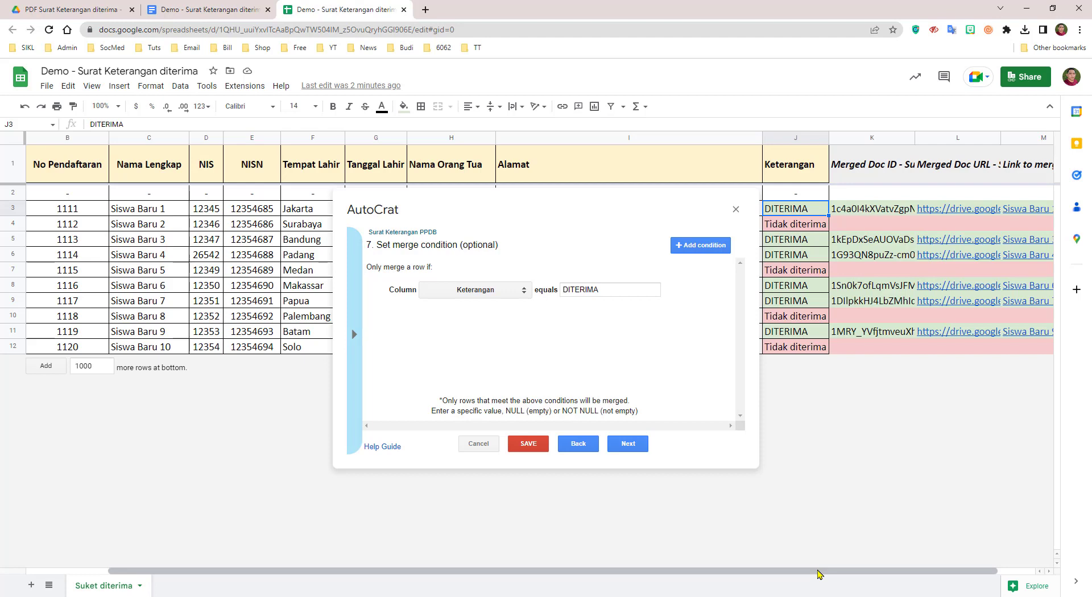
left_click_drag(818, 575, 860, 577)
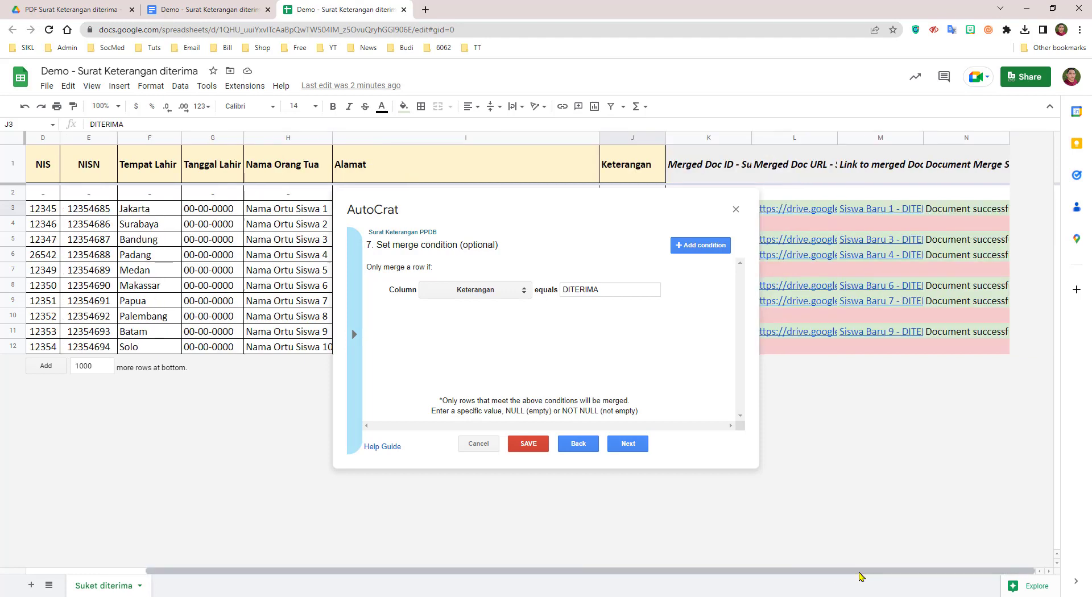